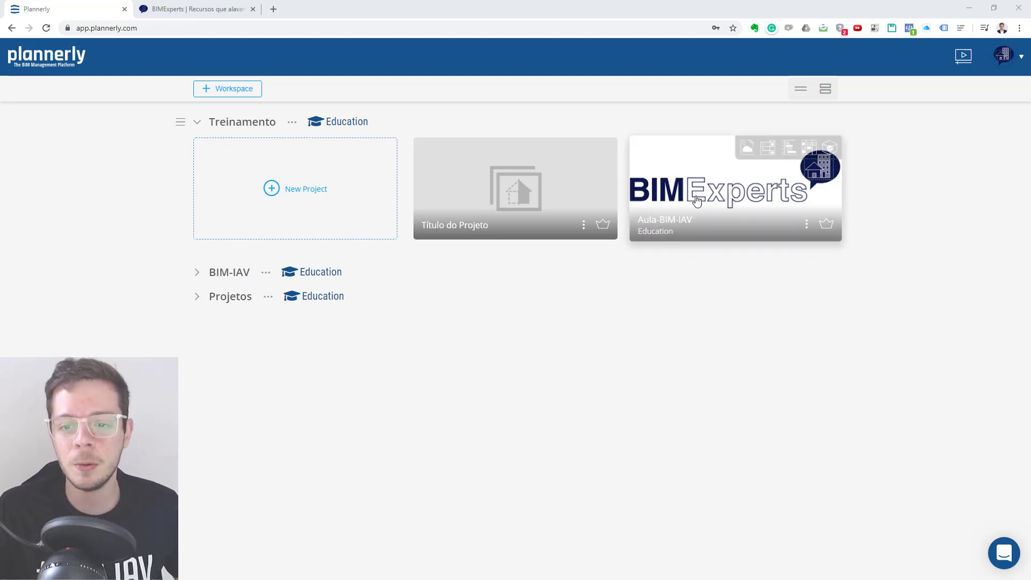
# Open the plan of the Aula-BIM-IAV project and collapse it to show only the category headings.
pyautogui.click(697, 201)
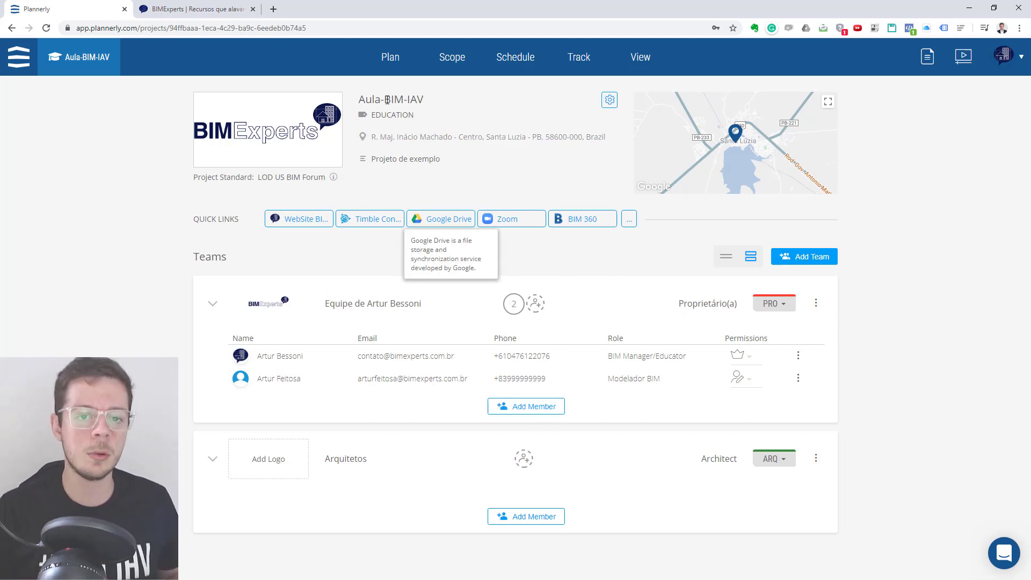
pyautogui.click(390, 57)
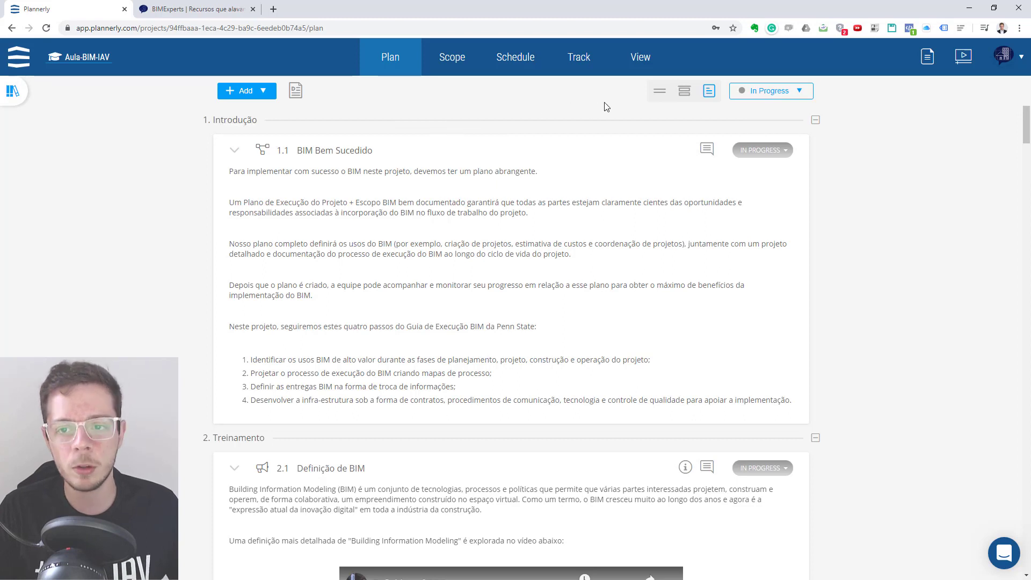
pyautogui.click(660, 93)
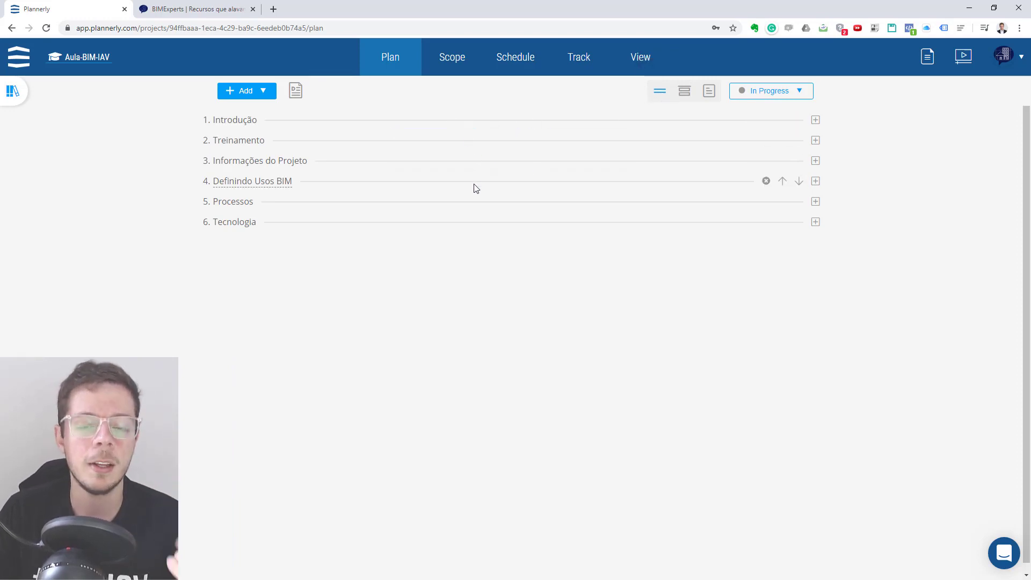
pyautogui.moveTo(480, 191)
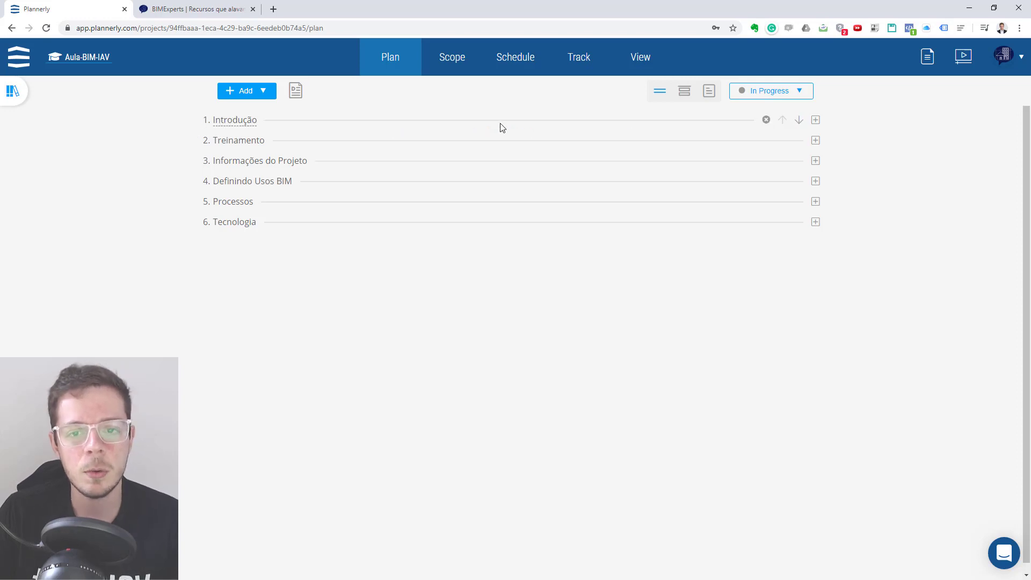
# Expand the Introdução category and show the full text of its BIM Bem Sucedido item.
pyautogui.click(815, 121)
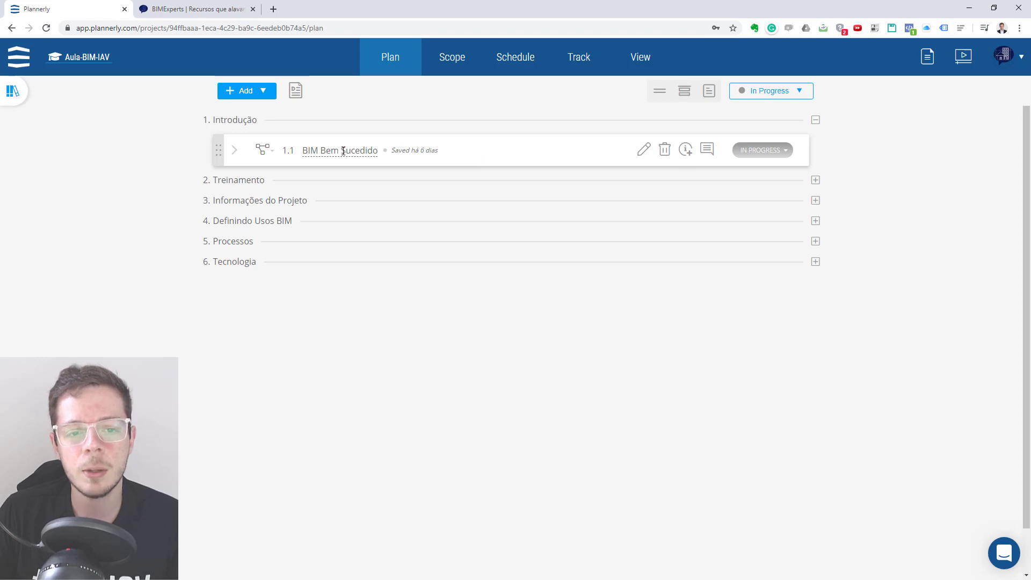
pyautogui.moveTo(219, 150)
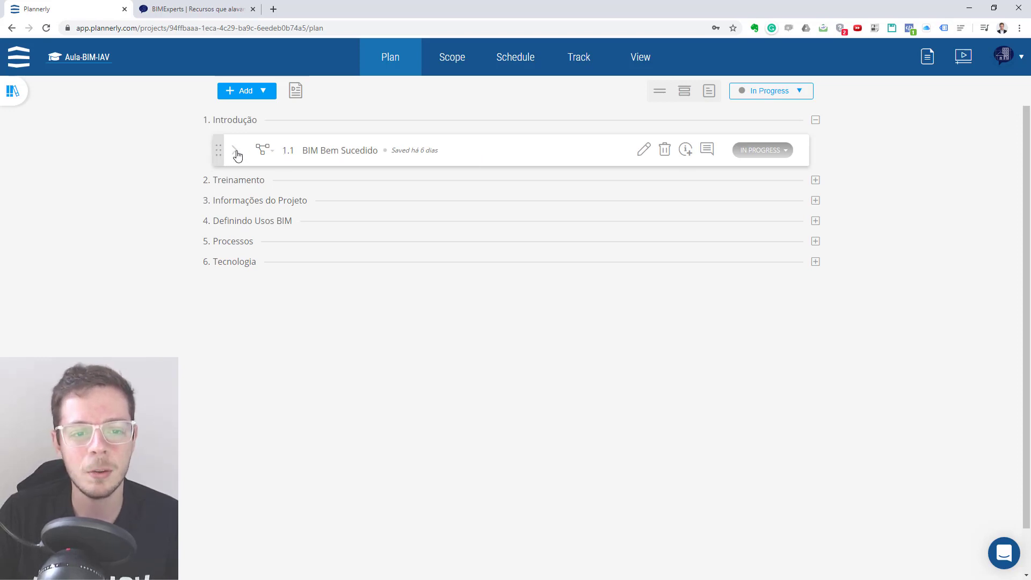
pyautogui.click(236, 152)
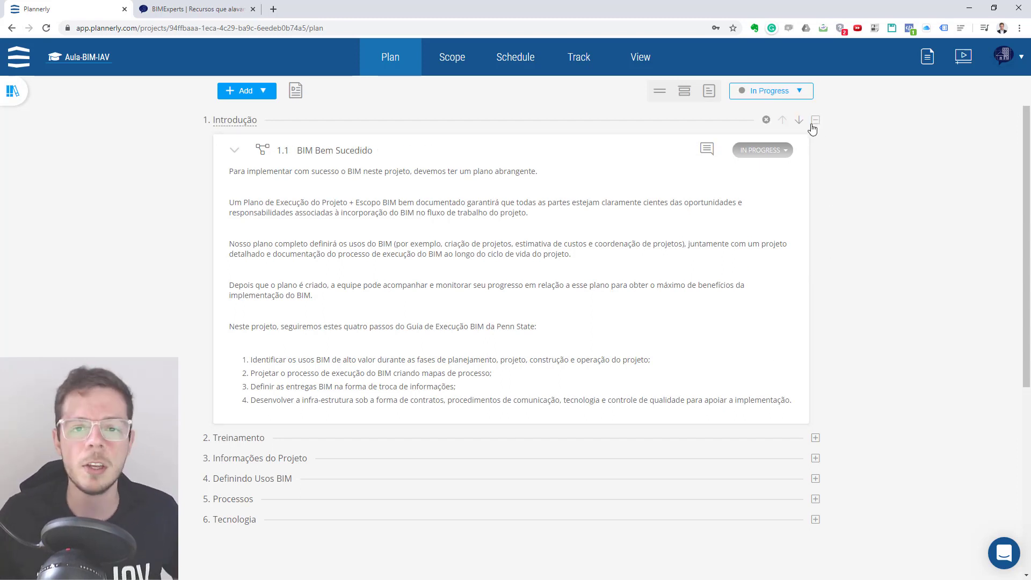
# Expand the Treinamento category and review its items Definição de BIM and Introdução ao LOD Planner.
pyautogui.click(815, 439)
pyautogui.scroll(-3, 816, 444)
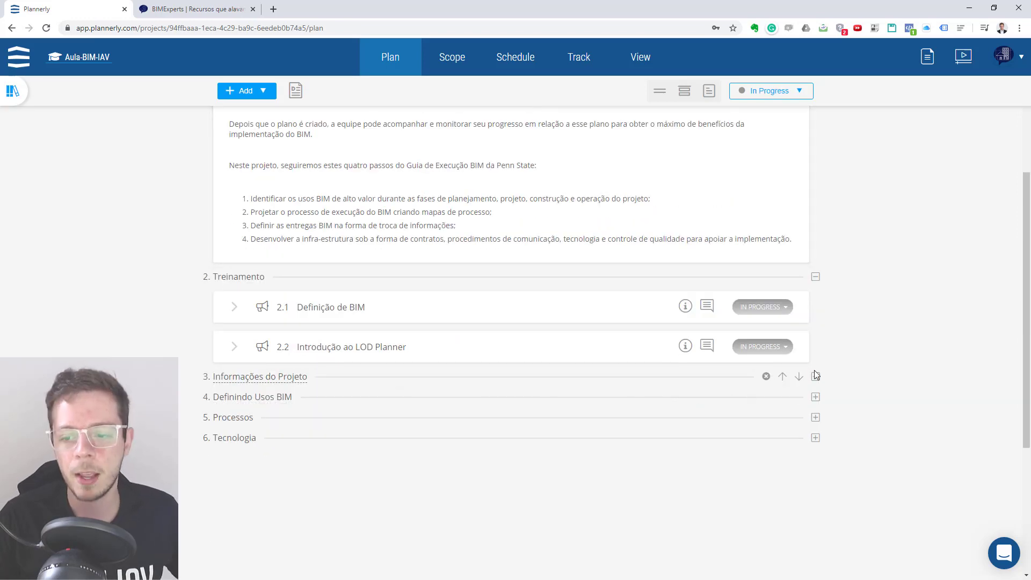
pyautogui.click(233, 308)
pyautogui.scroll(-1, 320, 338)
pyautogui.scroll(-2, 321, 337)
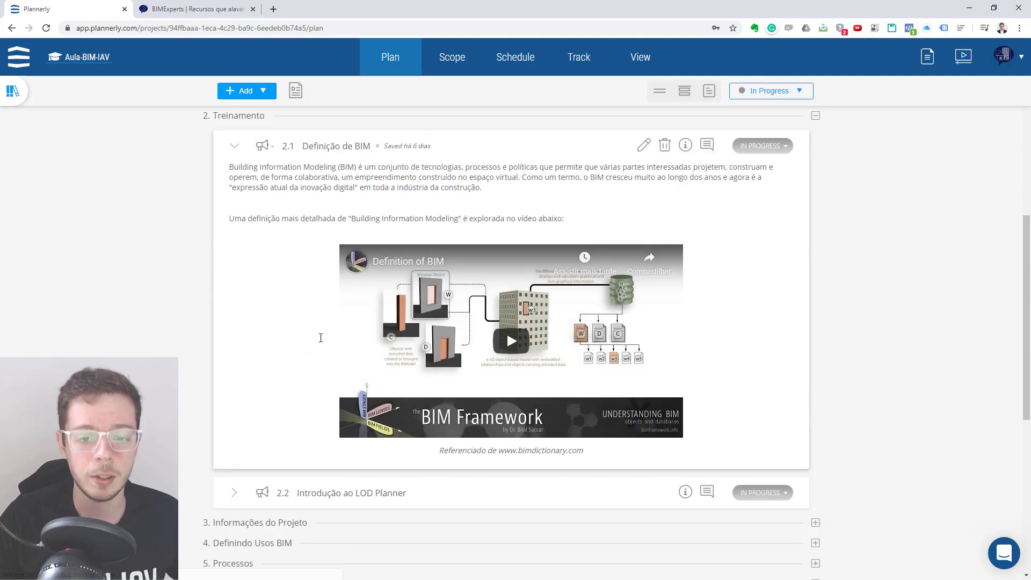
pyautogui.scroll(-1, 208, 448)
pyautogui.click(235, 441)
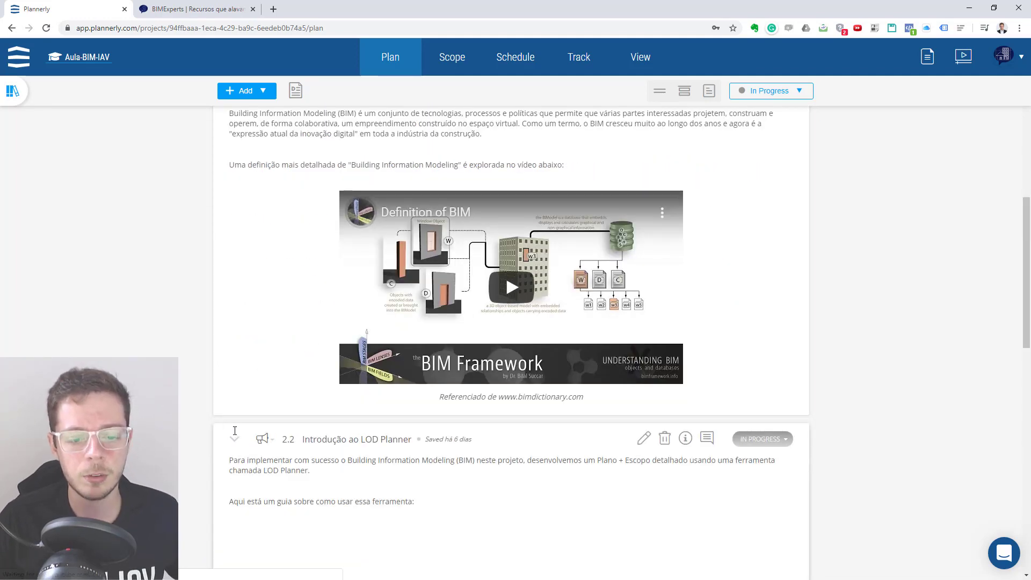
pyautogui.scroll(4, 248, 334)
pyautogui.scroll(-5, 245, 407)
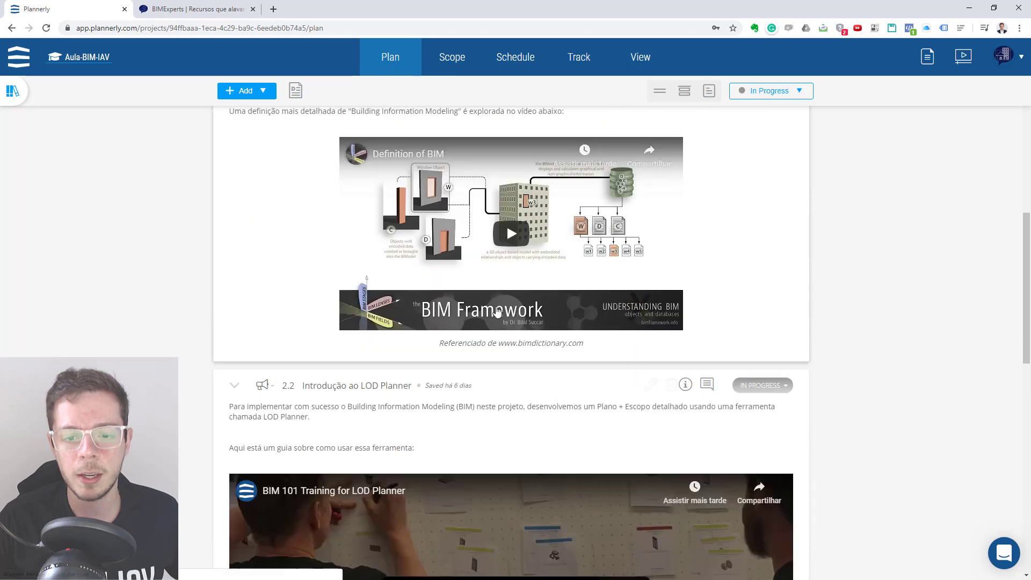
pyautogui.scroll(-8, 245, 407)
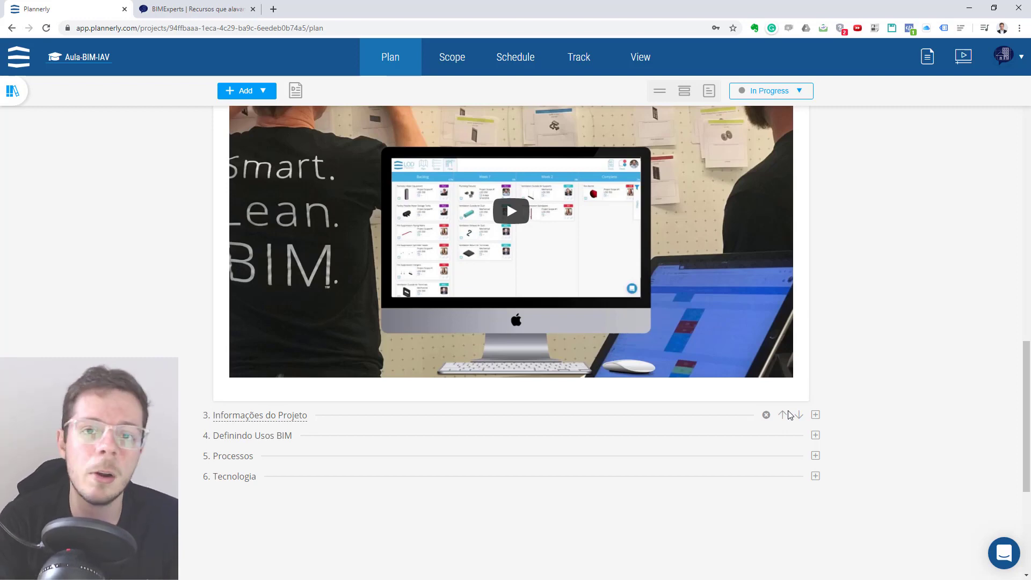
pyautogui.scroll(15, 887, 346)
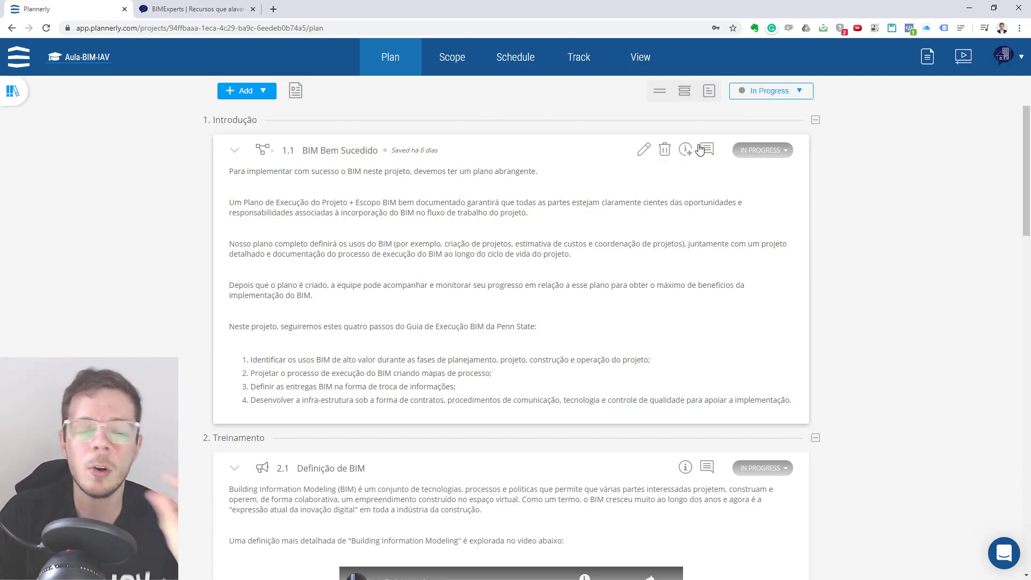
# Look through the expanded Introdução and Treinamento content, including the embedded training videos.
pyautogui.scroll(-1, 700, 150)
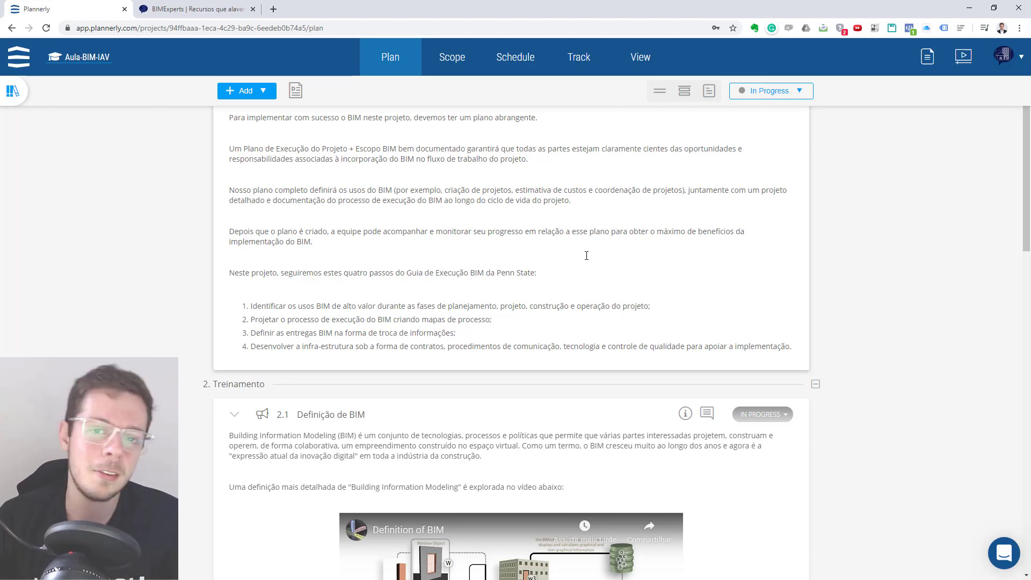
pyautogui.scroll(1, 572, 300)
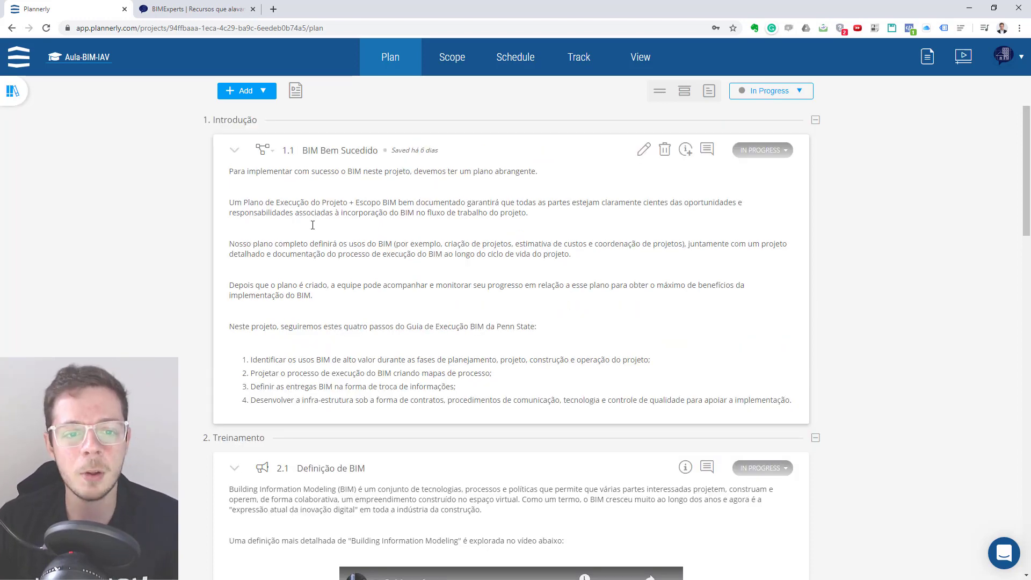
pyautogui.scroll(-10, 354, 421)
pyautogui.scroll(1, 318, 211)
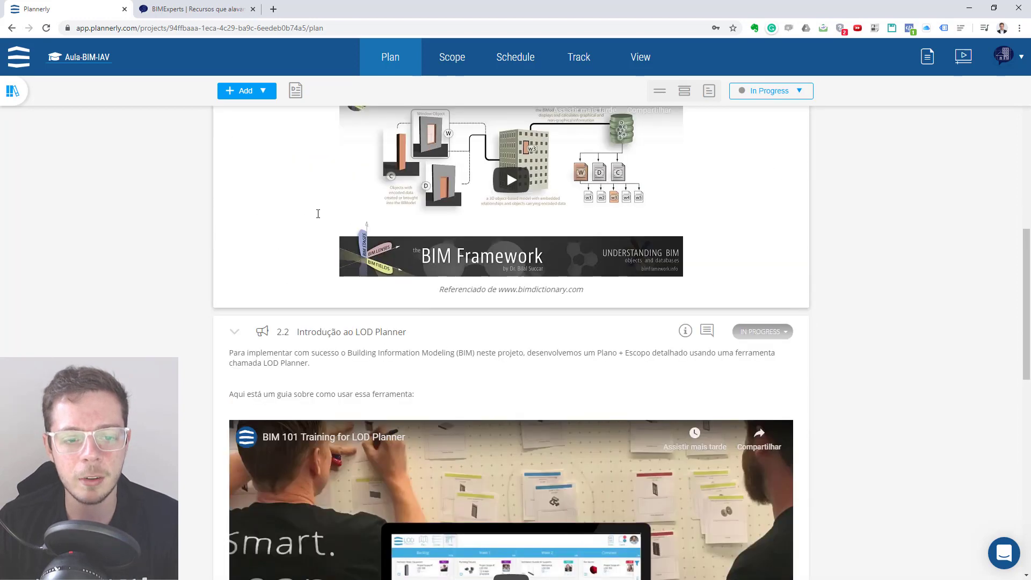
pyautogui.scroll(-1, 343, 304)
pyautogui.scroll(-5, 344, 304)
pyautogui.scroll(2, 502, 393)
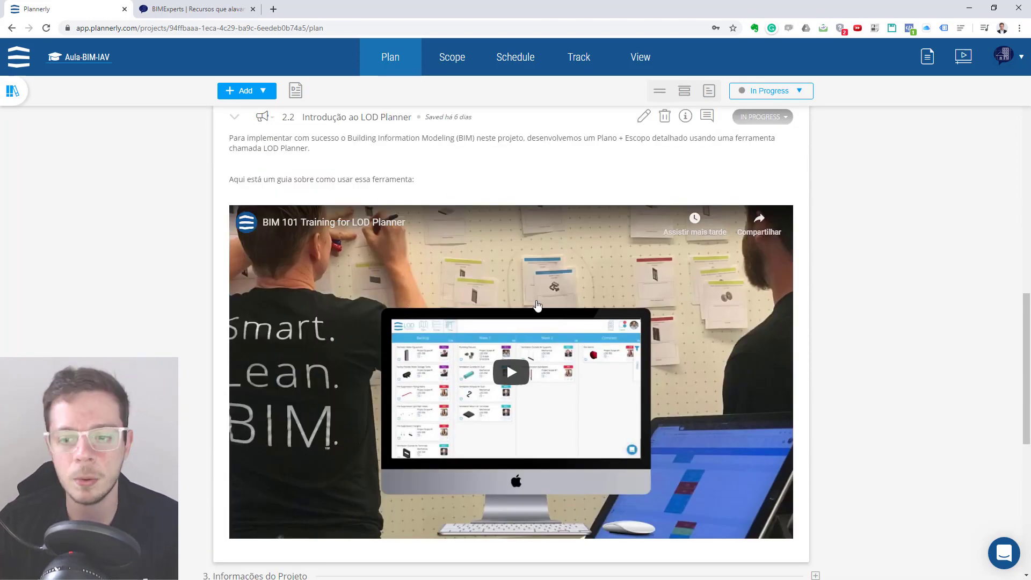
pyautogui.scroll(-8, 709, 285)
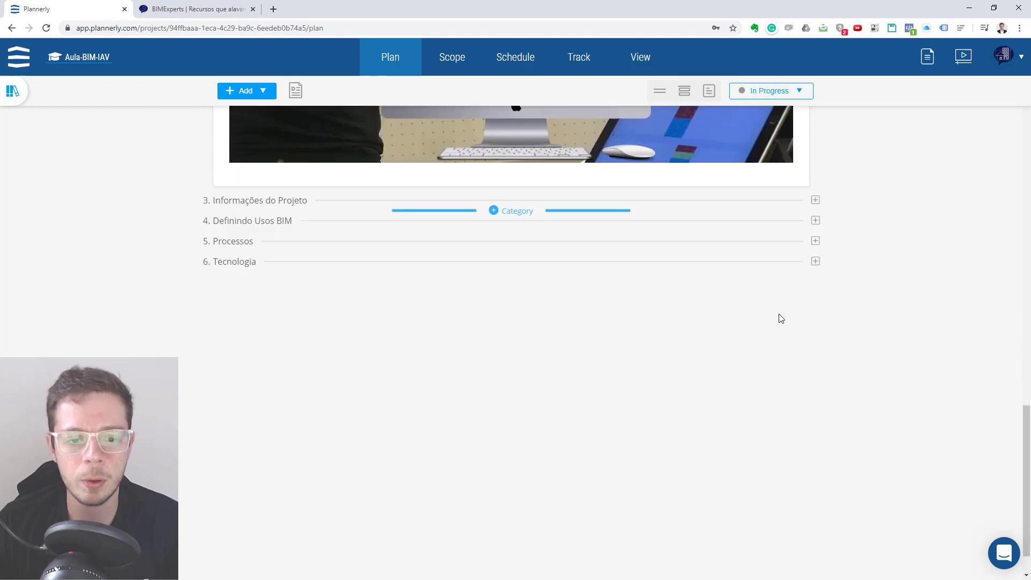
pyautogui.scroll(3, 714, 293)
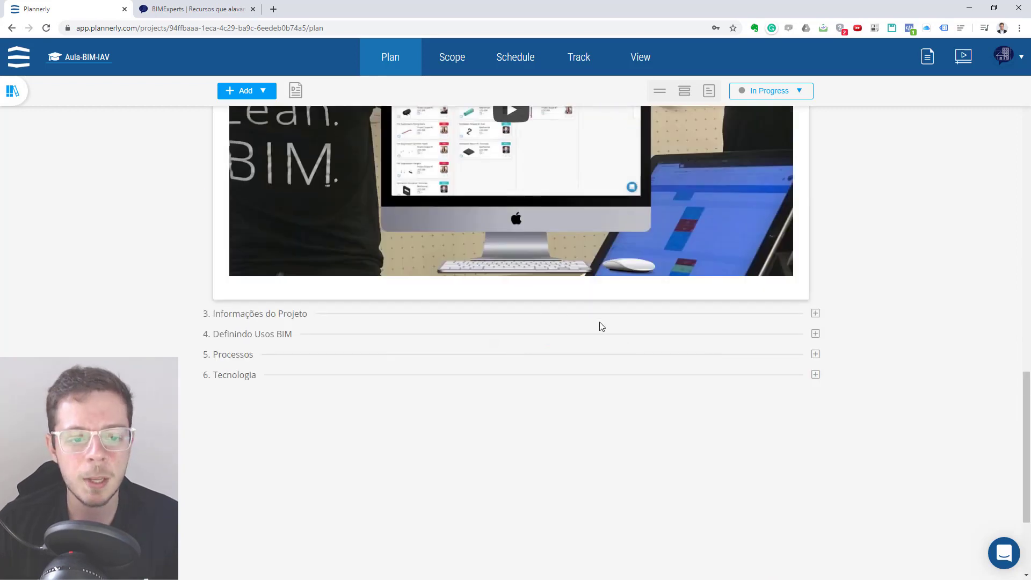
# Expand Informações do Projeto and review the tables in Cargos e Responsabilidades pelo BIM.
pyautogui.click(816, 314)
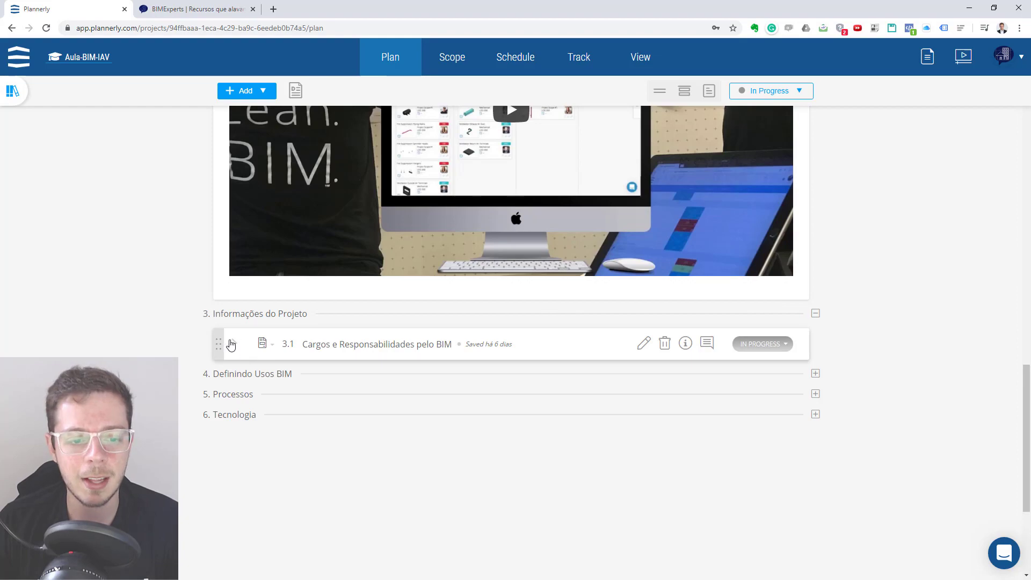
pyautogui.click(232, 344)
pyautogui.scroll(-3, 344, 368)
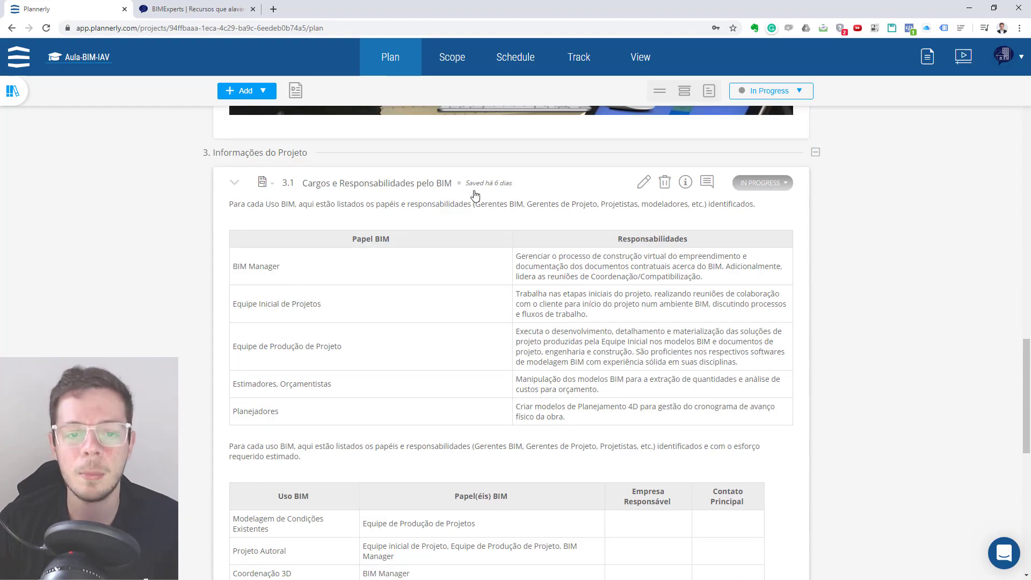
pyautogui.scroll(-6, 373, 237)
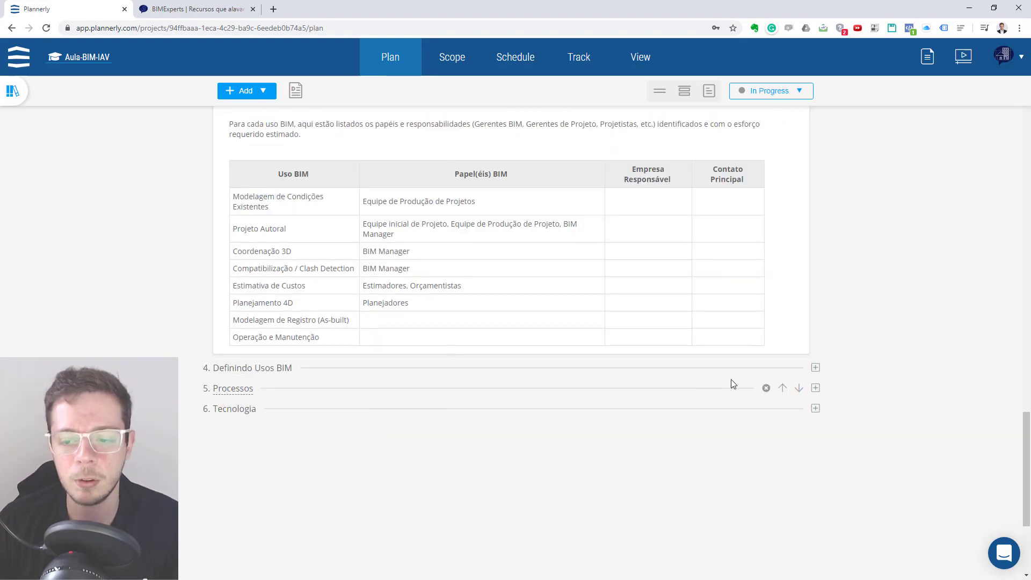
# Expand Definindo Usos BIM and review Objetivos do BIM, Novo modelo de uso do BIM, Coordenação - 3D and Estimativa de Custos - 5D.
pyautogui.click(816, 367)
pyautogui.scroll(-3, 542, 371)
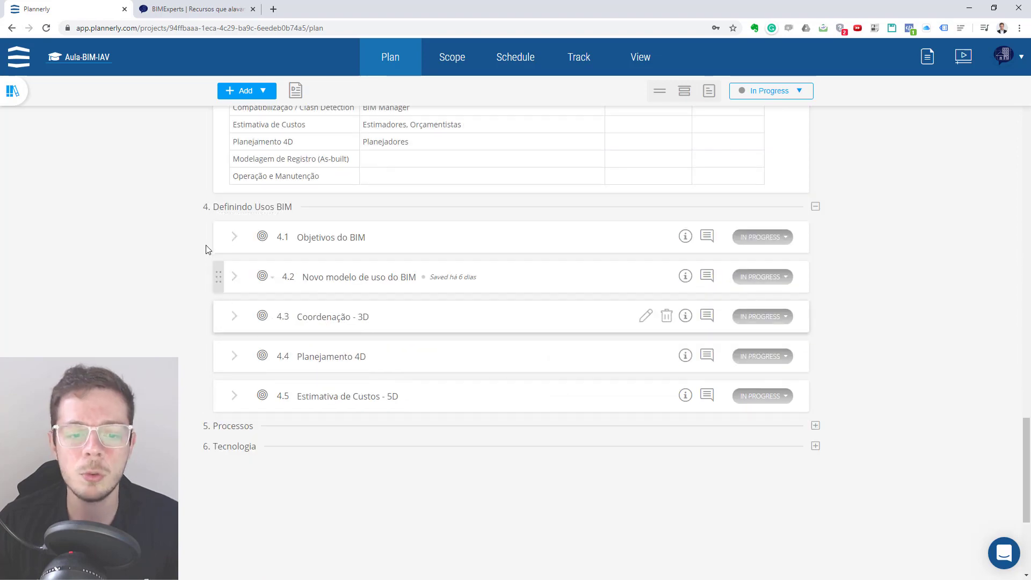
pyautogui.click(234, 238)
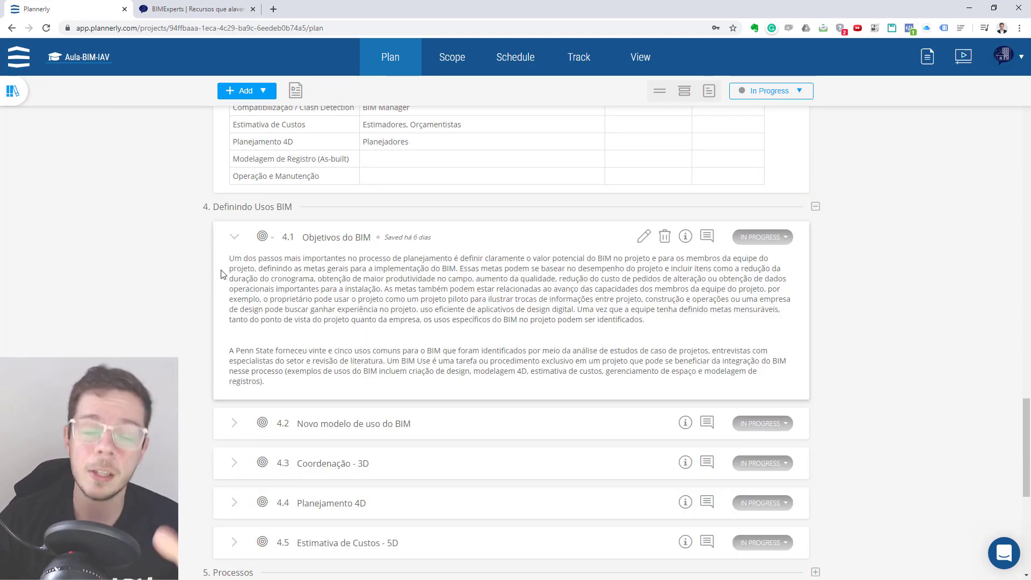
pyautogui.scroll(-2, 225, 274)
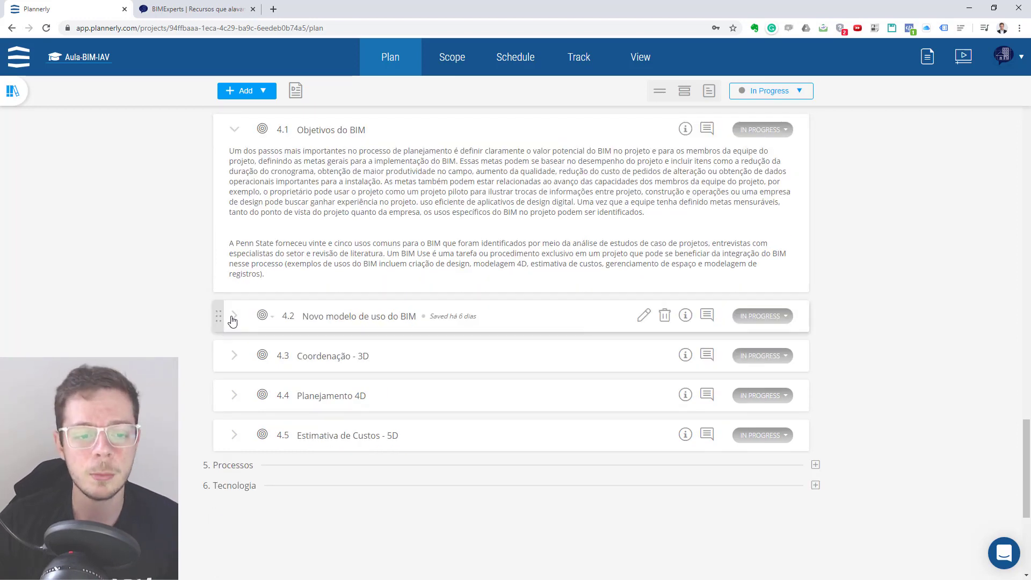
pyautogui.click(232, 319)
pyautogui.scroll(-3, 239, 355)
pyautogui.click(240, 403)
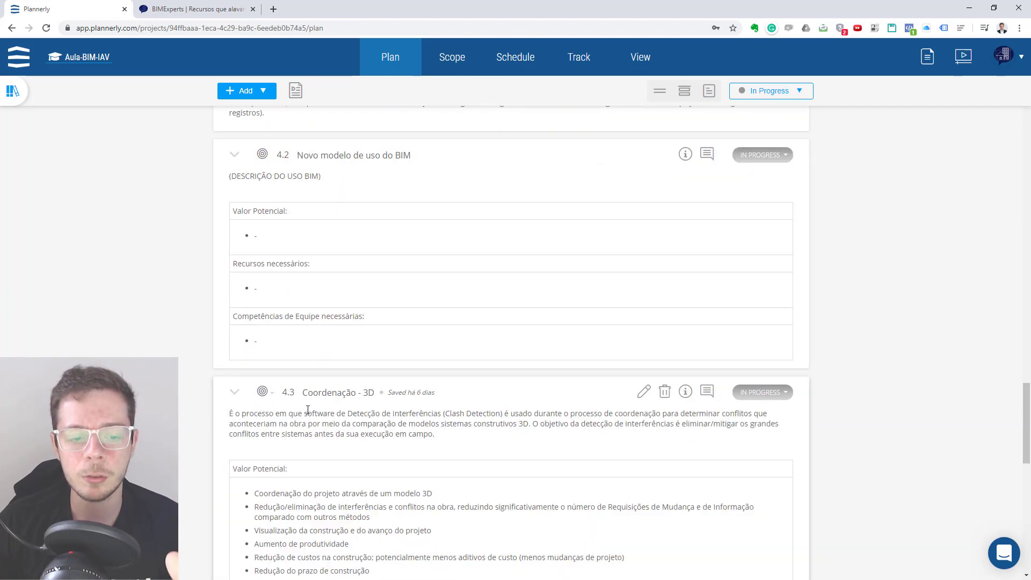
pyautogui.scroll(-10, 357, 288)
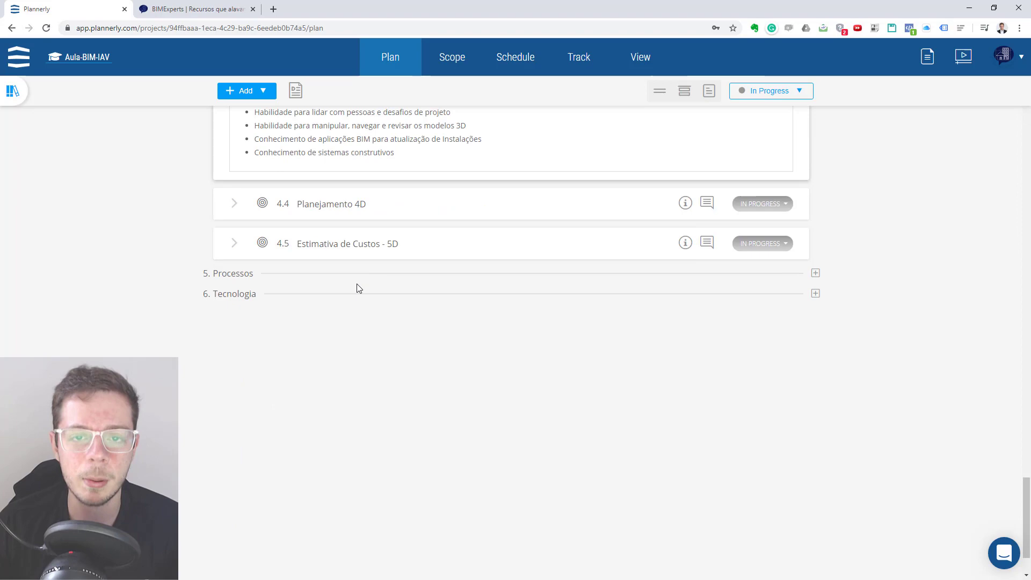
pyautogui.click(235, 244)
pyautogui.scroll(-8, 371, 284)
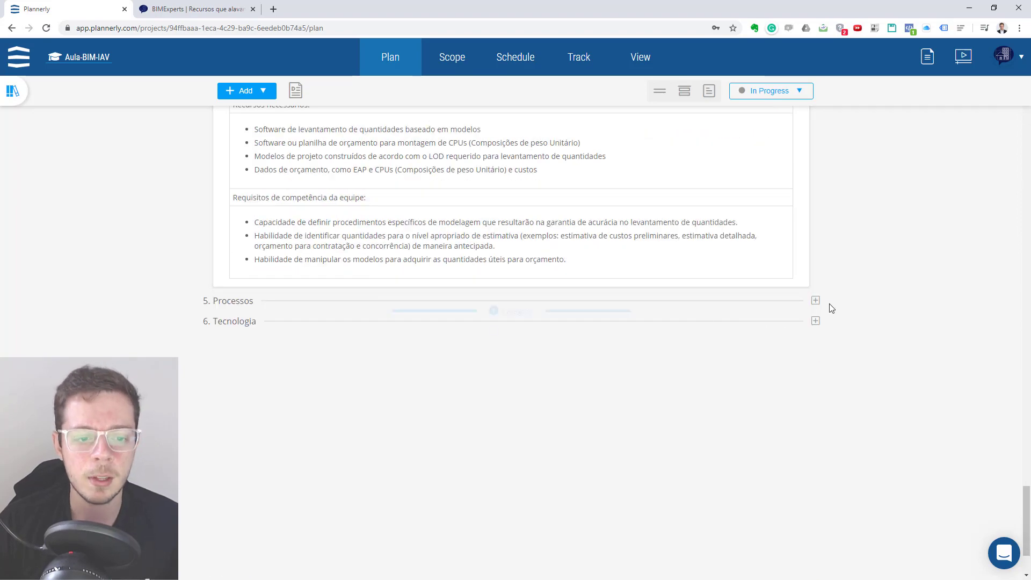
# Expand the Processos and Tecnologia categories and review the Versões de Software table.
pyautogui.click(815, 302)
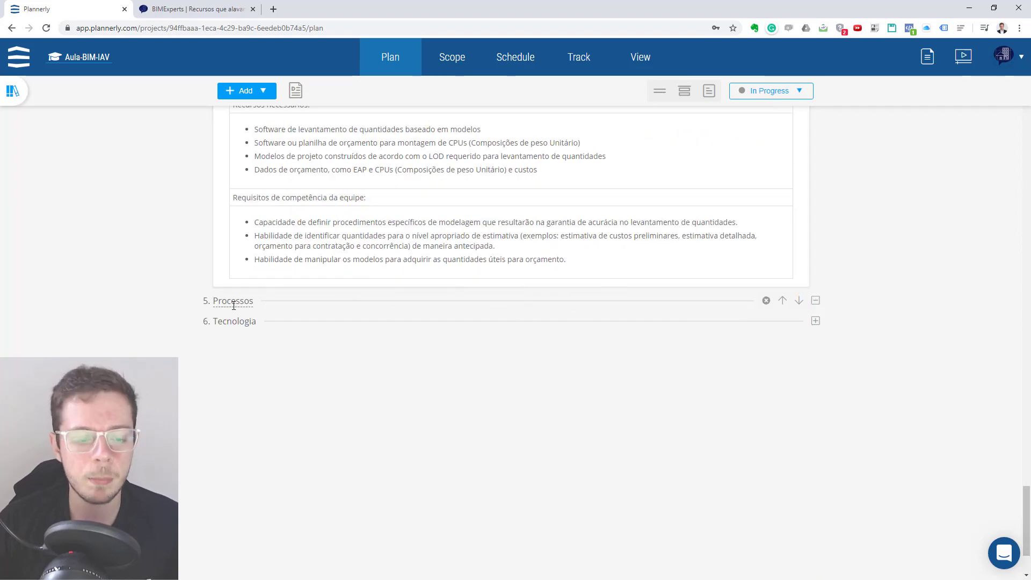
pyautogui.scroll(-1, 323, 306)
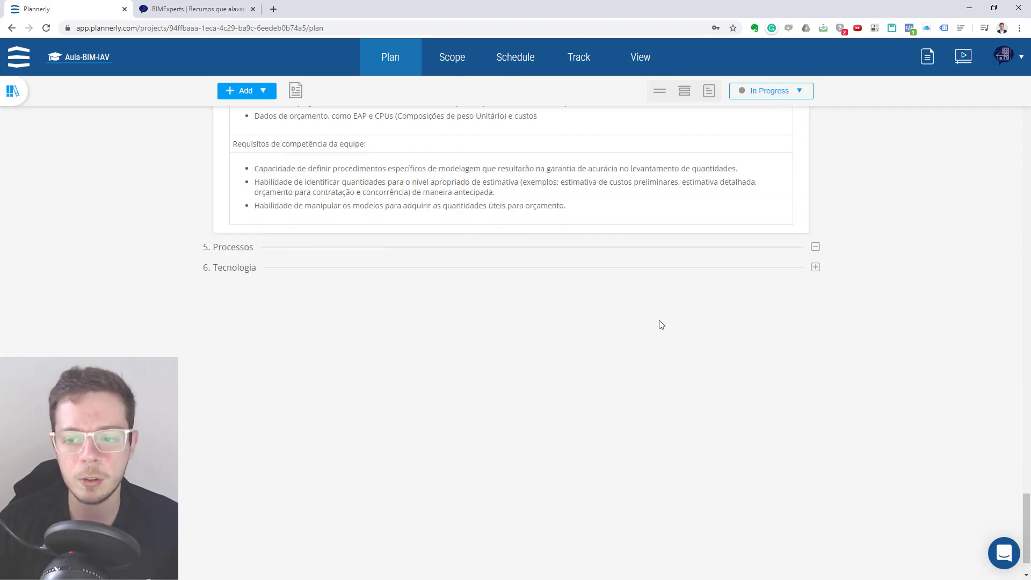
pyautogui.click(816, 267)
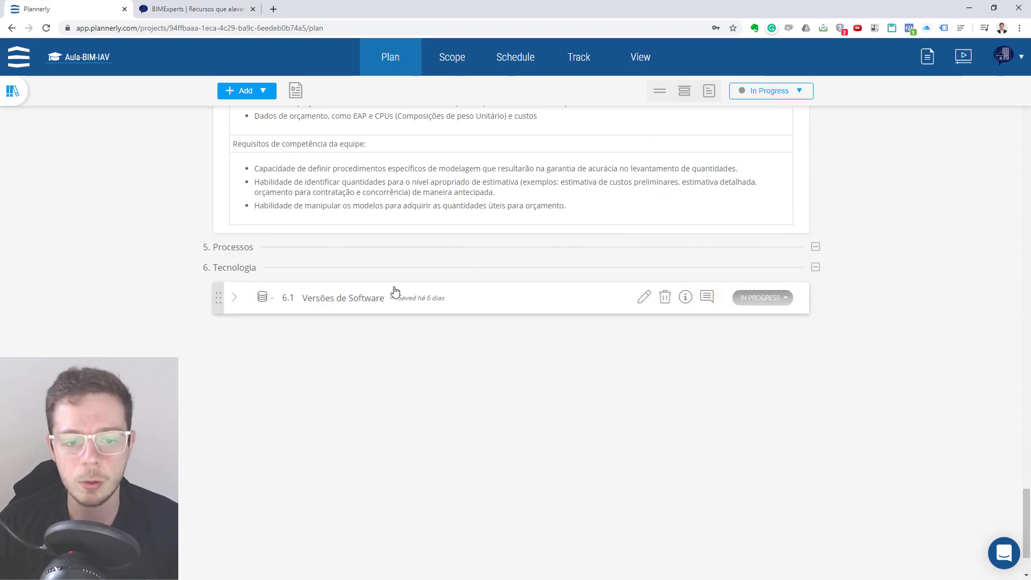
pyautogui.click(238, 299)
pyautogui.scroll(-6, 402, 396)
pyautogui.scroll(9, 404, 396)
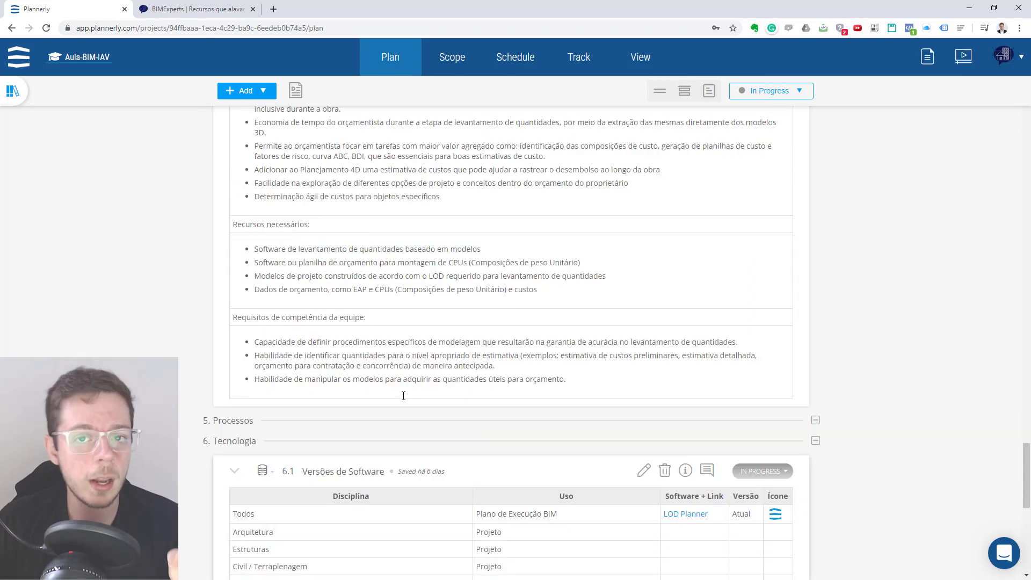
pyautogui.scroll(-3, 403, 396)
pyautogui.scroll(20, 404, 396)
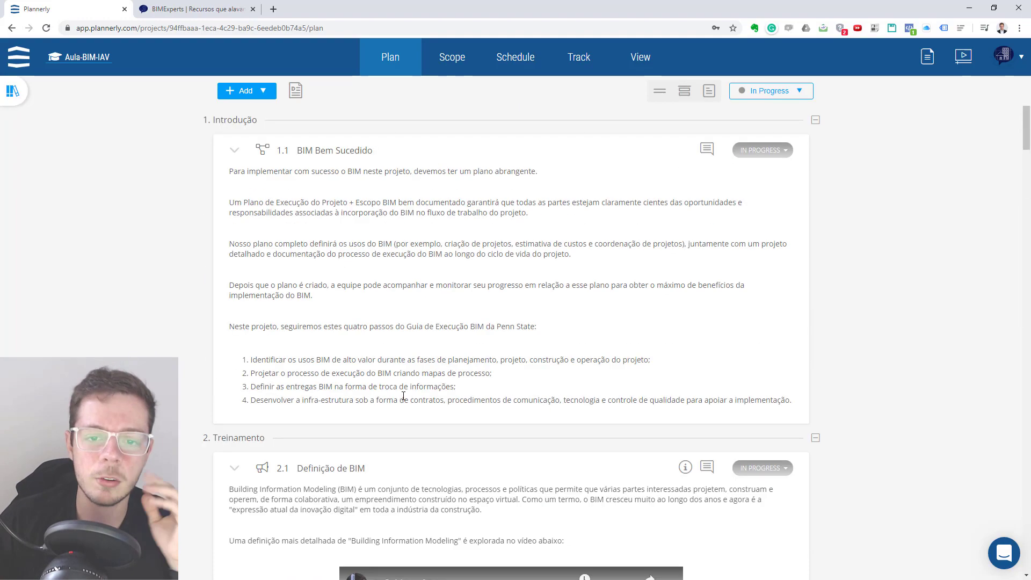
# Look at the options for adding new content to the plan.
pyautogui.moveTo(404, 396)
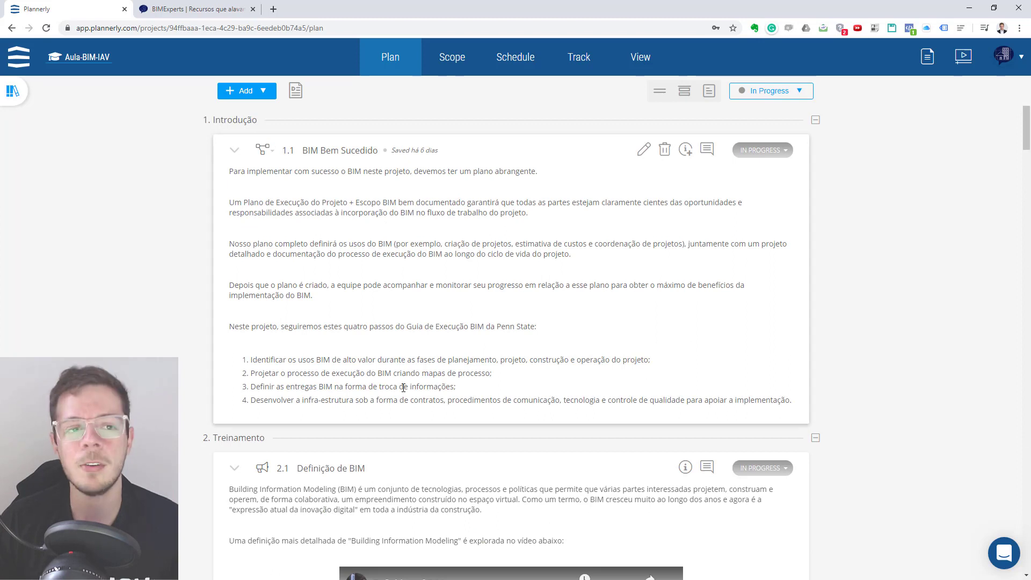
pyautogui.click(267, 92)
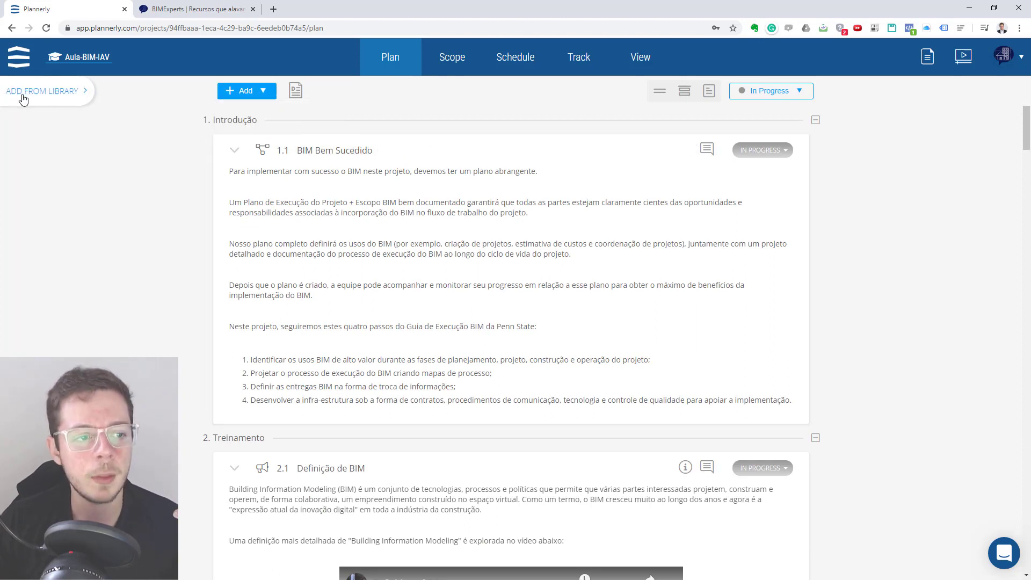
# Open the content library and load the Penn State (English) template.
pyautogui.click(42, 94)
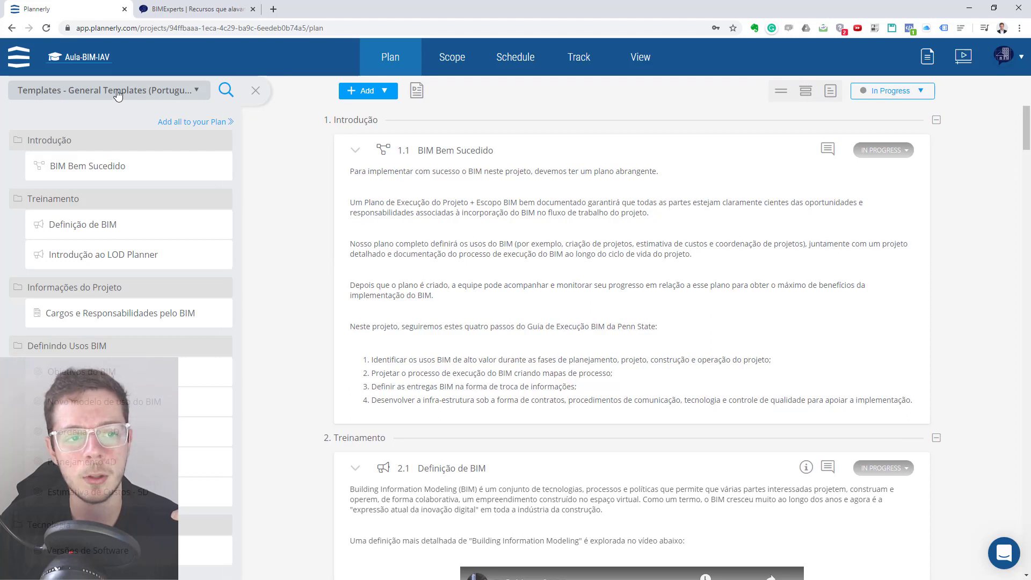
pyautogui.click(197, 92)
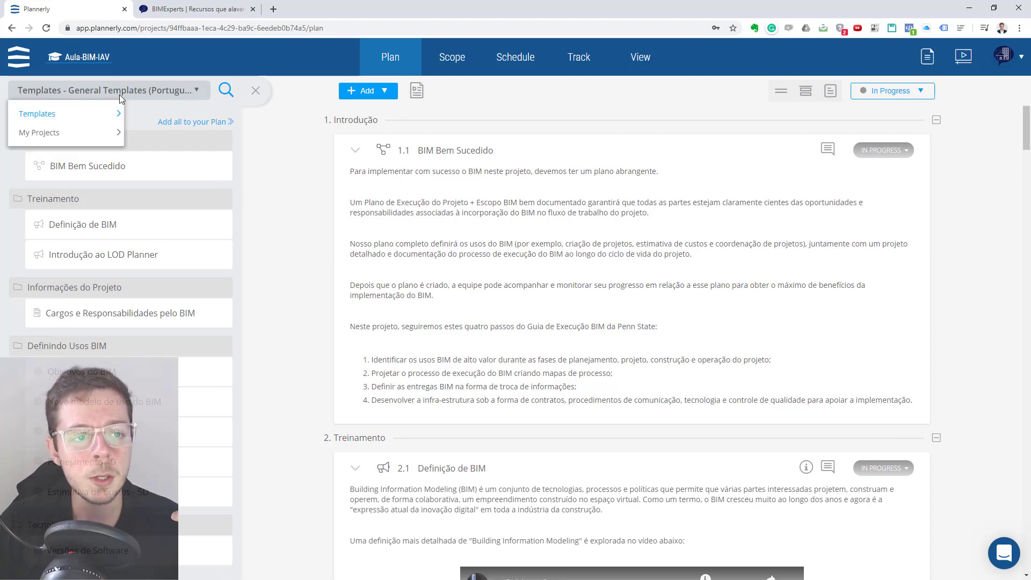
pyautogui.moveTo(90, 135)
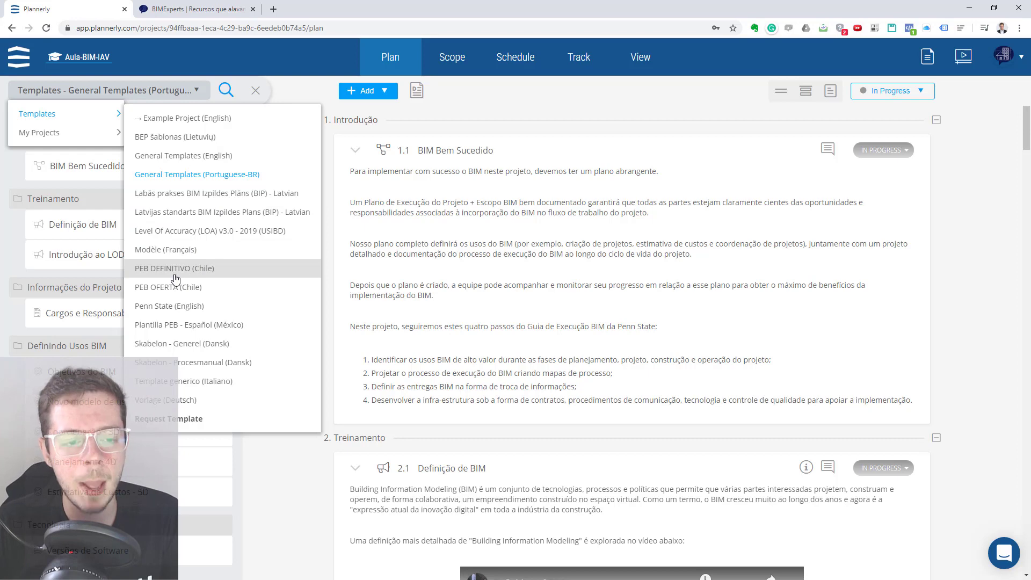
pyautogui.click(170, 311)
# Add Existing Conditions Modeling from the template's Section D: BIM Uses as the last item of the plan's Definindo Usos BIM category.
pyautogui.scroll(-6, 131, 302)
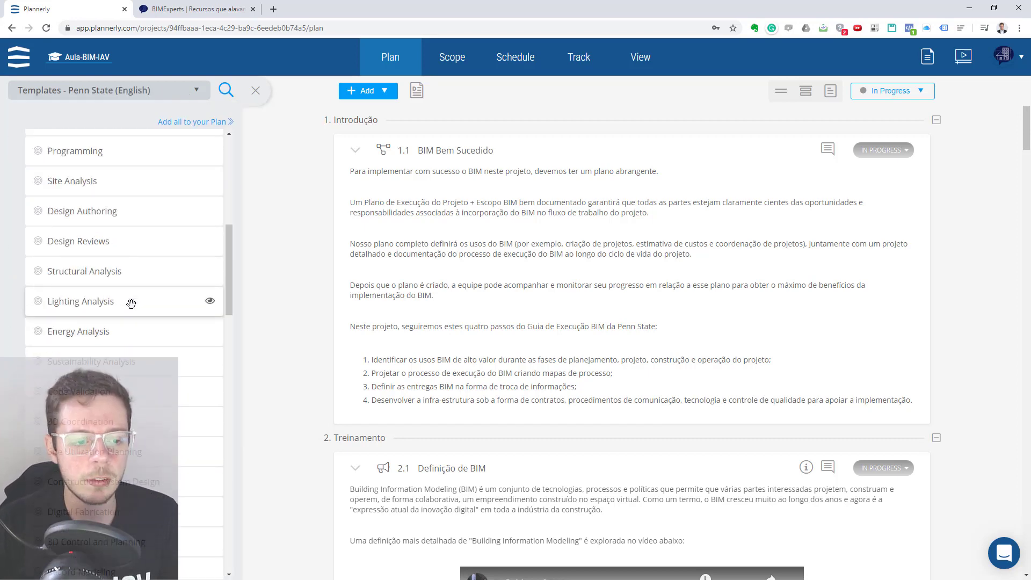
pyautogui.scroll(2, 131, 302)
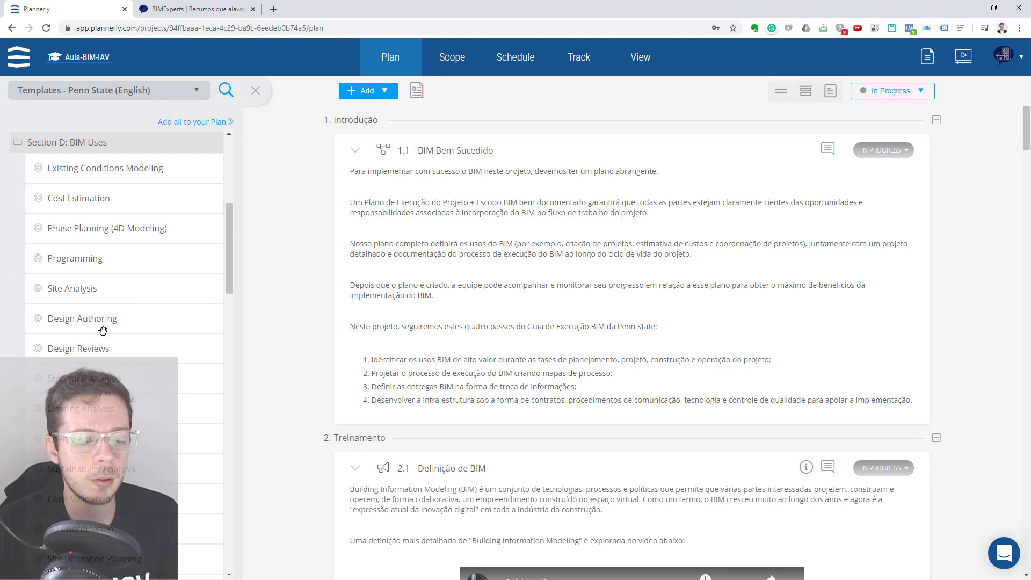
pyautogui.scroll(-7, 103, 329)
pyautogui.scroll(4, 64, 244)
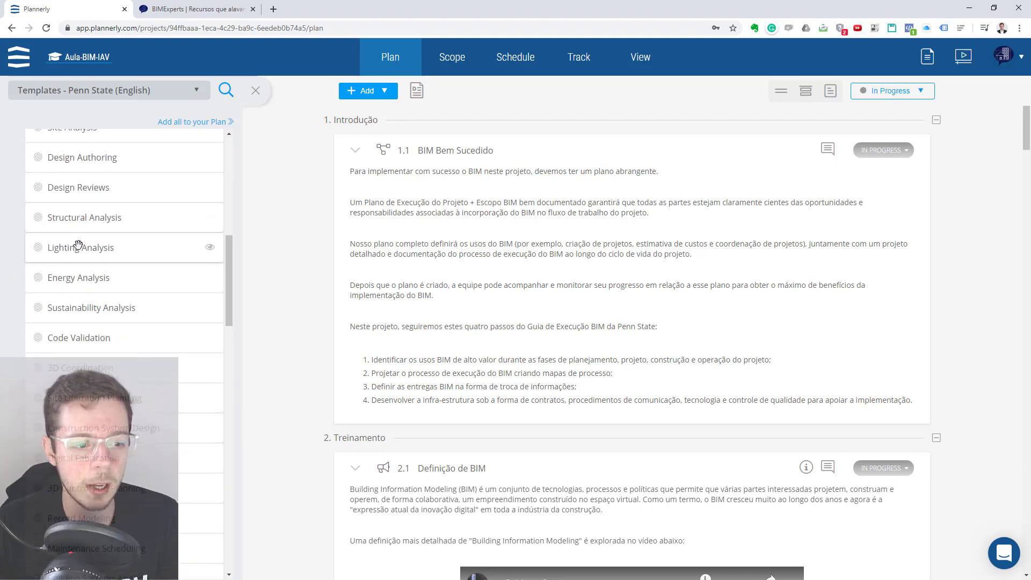
pyautogui.scroll(-15, 325, 298)
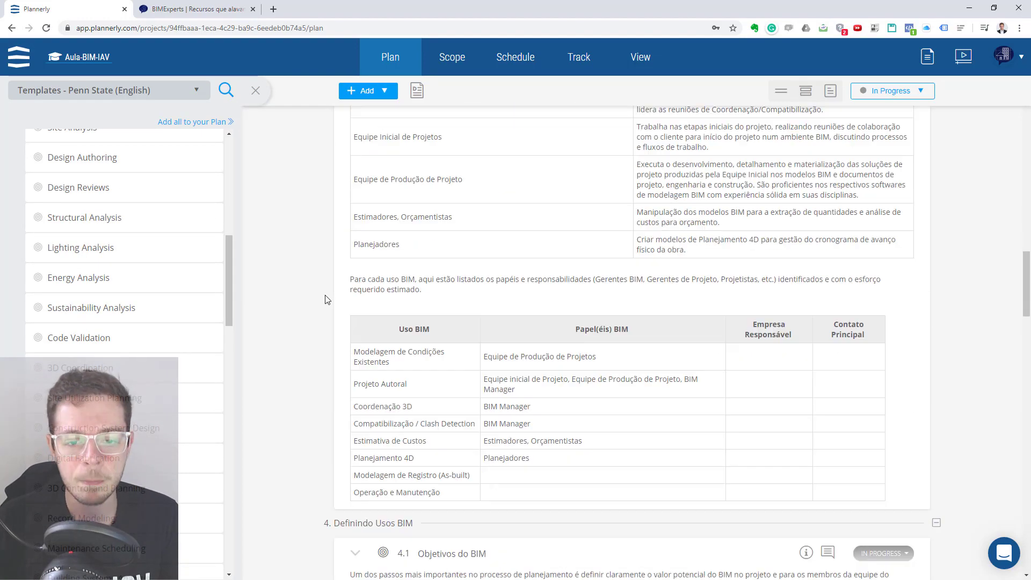
pyautogui.scroll(-7, 325, 299)
pyautogui.scroll(-1, 325, 299)
pyautogui.scroll(3, 325, 299)
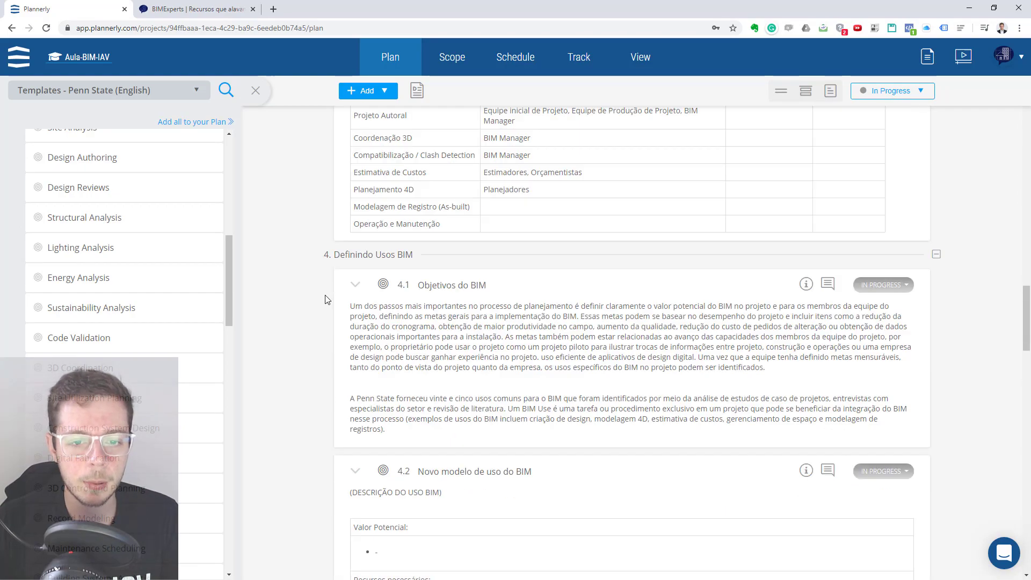
pyautogui.scroll(-10, 422, 260)
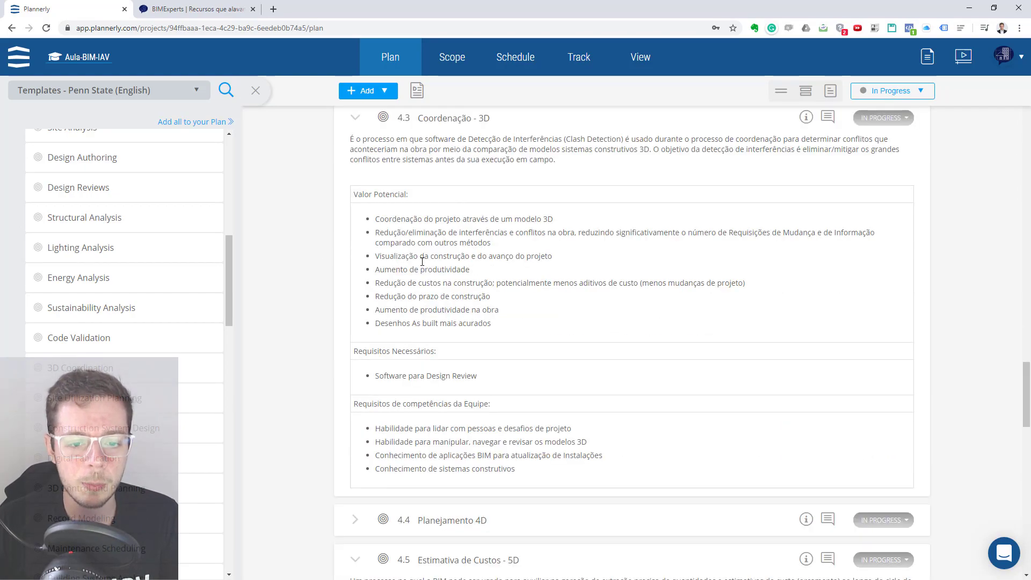
pyautogui.scroll(-12, 422, 261)
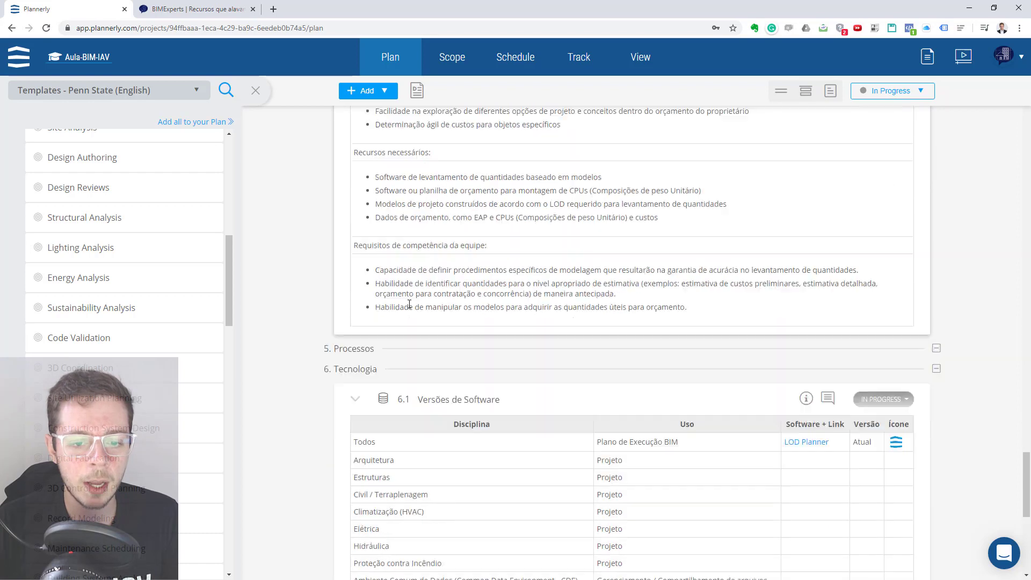
pyautogui.scroll(-2, 409, 304)
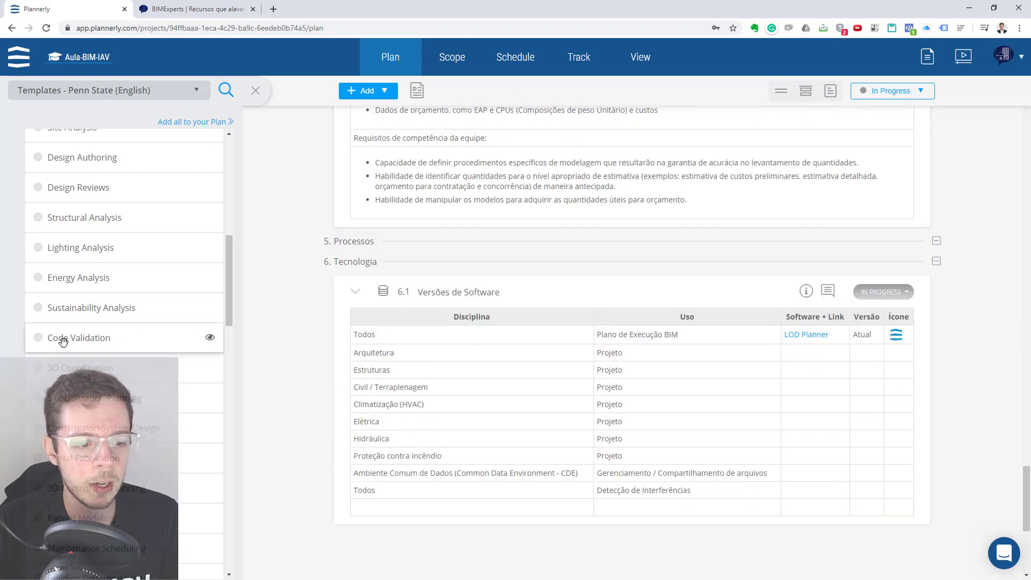
pyautogui.scroll(-1, 74, 548)
pyautogui.scroll(6, 91, 408)
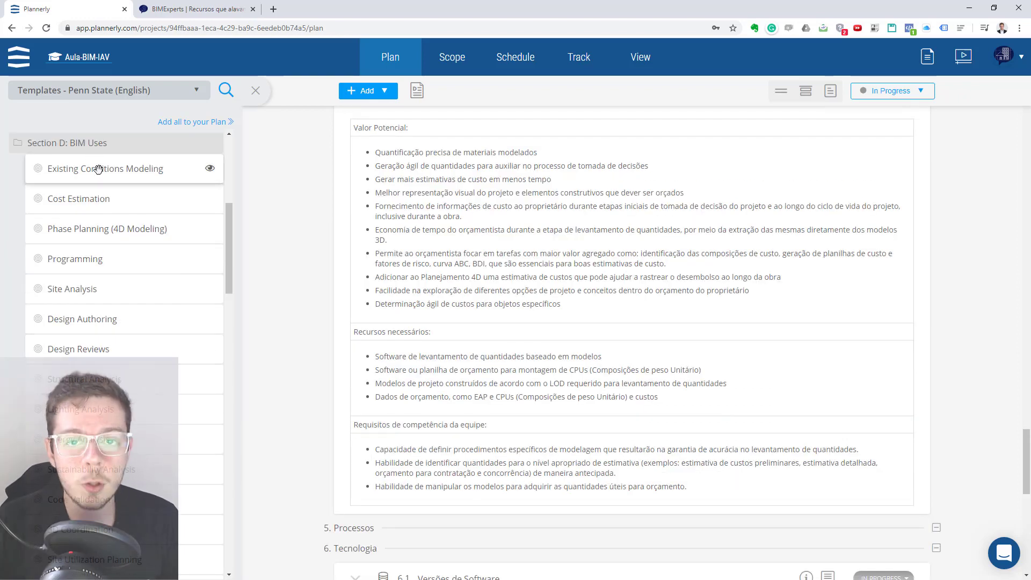
pyautogui.moveTo(98, 169); pyautogui.dragTo(430, 436)
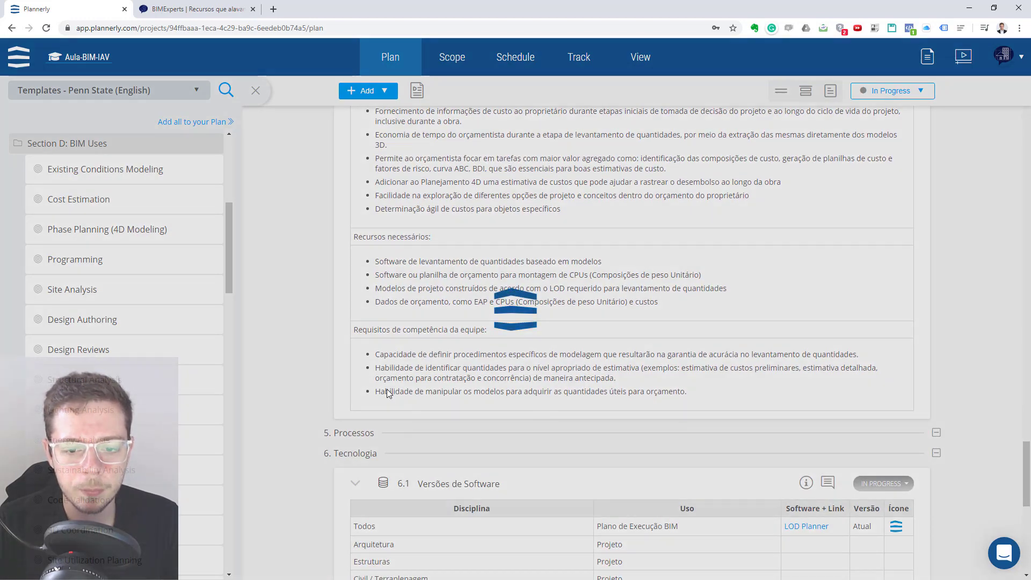
pyautogui.scroll(-3, 358, 358)
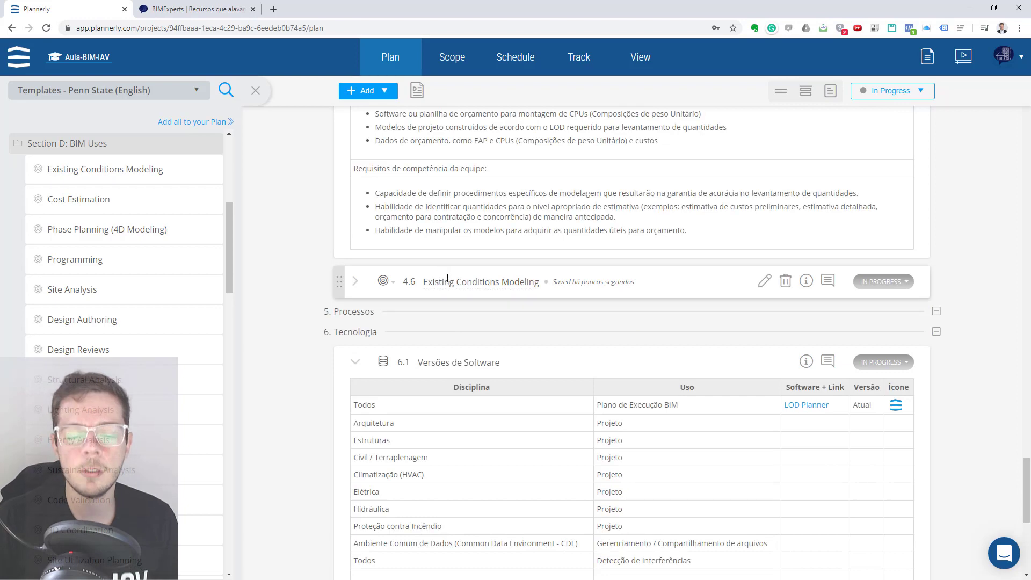
# Expand the added Existing Conditions Modeling item, review its content through Potential Output Information, and return to the Introdução category.
pyautogui.click(355, 283)
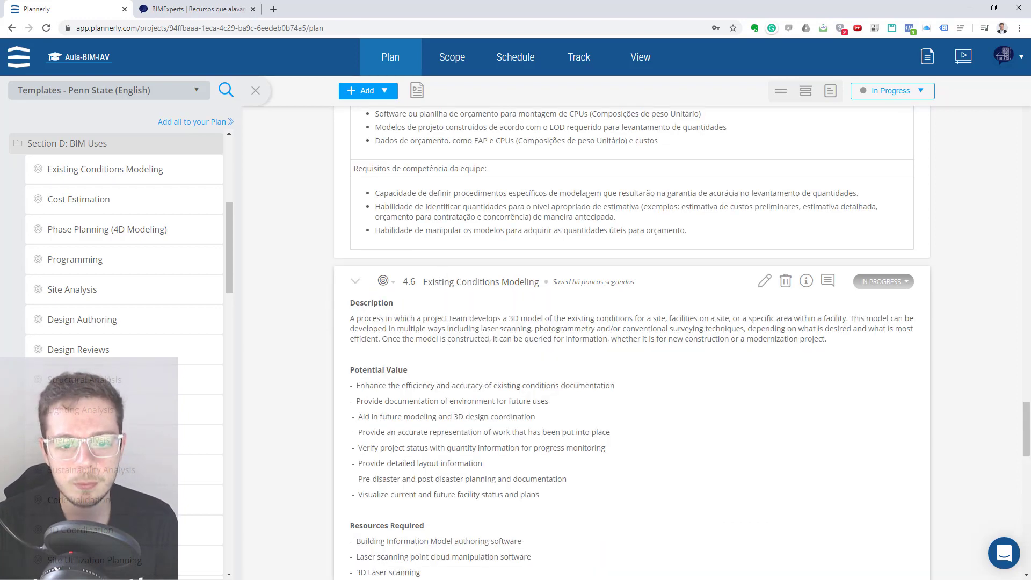
pyautogui.scroll(-4, 450, 347)
pyautogui.scroll(-7, 373, 212)
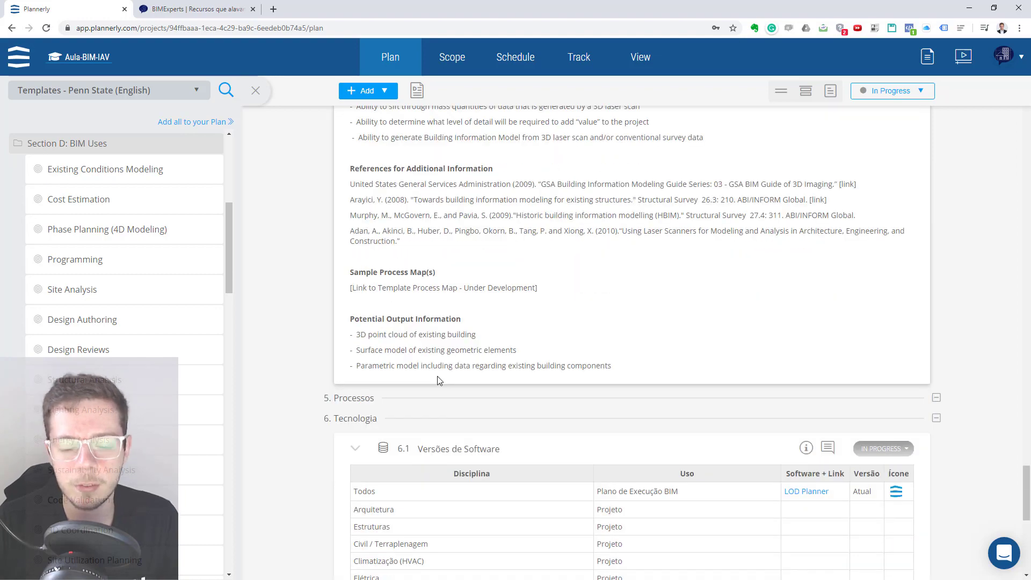
pyautogui.scroll(13, 437, 381)
pyautogui.scroll(-3, 438, 380)
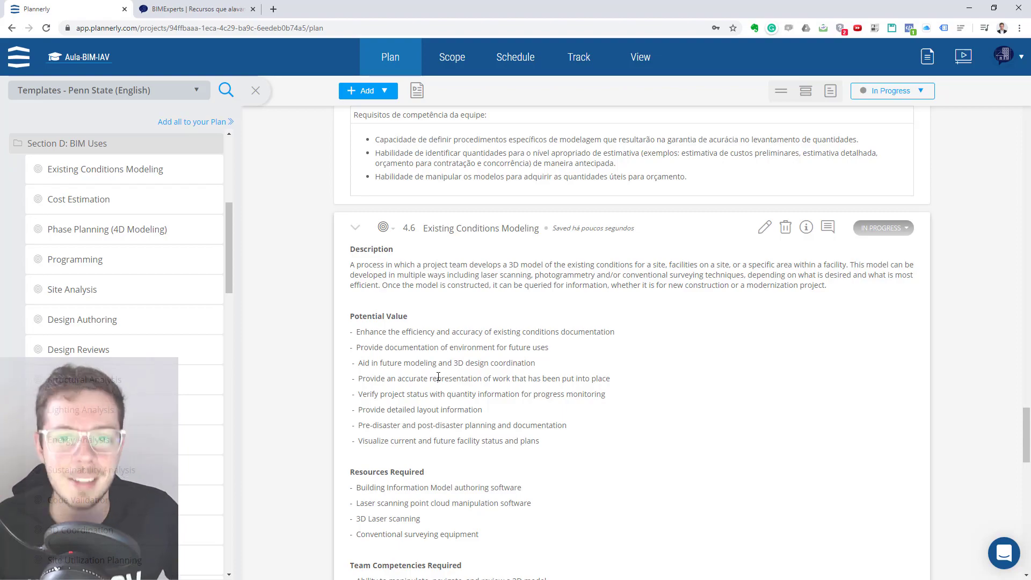
pyautogui.scroll(20, 444, 356)
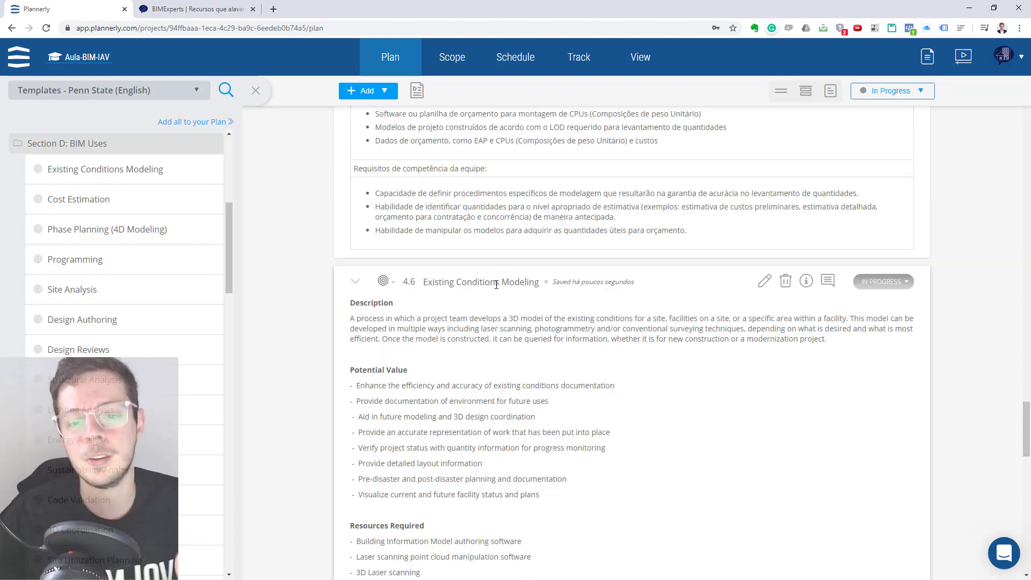
pyautogui.scroll(20, 497, 285)
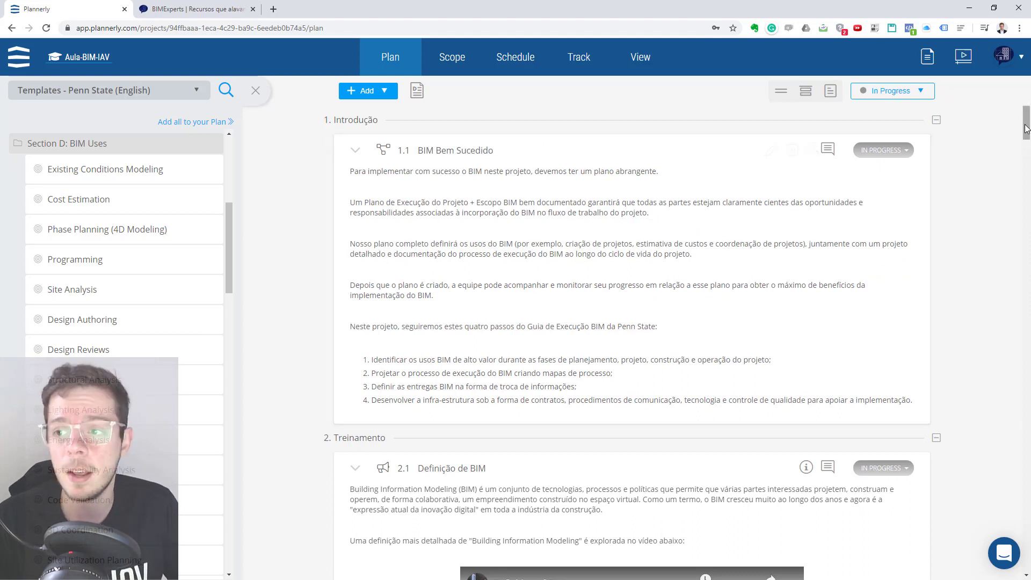
pyautogui.moveTo(874, 142)
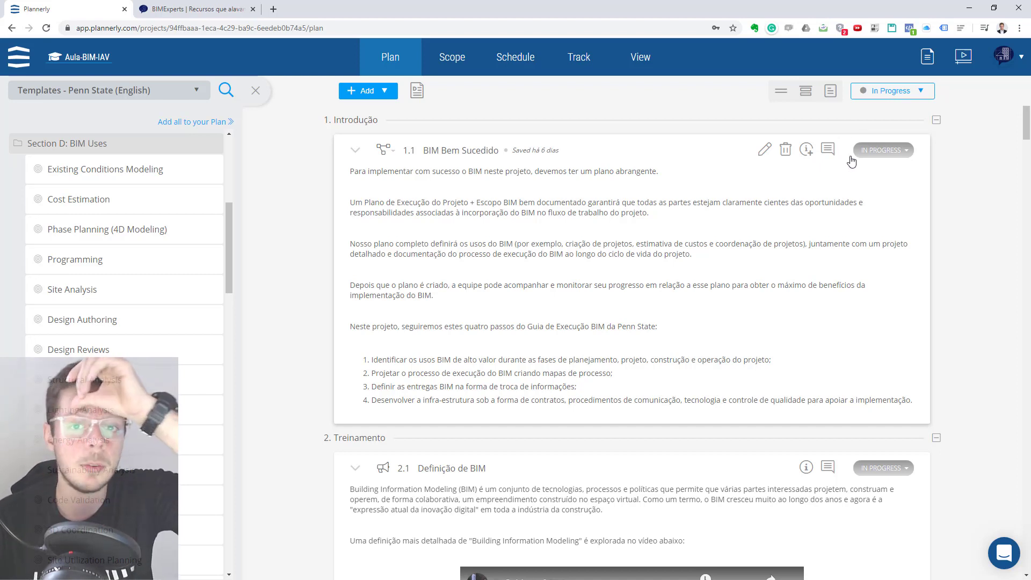
# Check the library's available templates, open the template request, review the support contact options, and close them.
pyautogui.scroll(1, 232, 199)
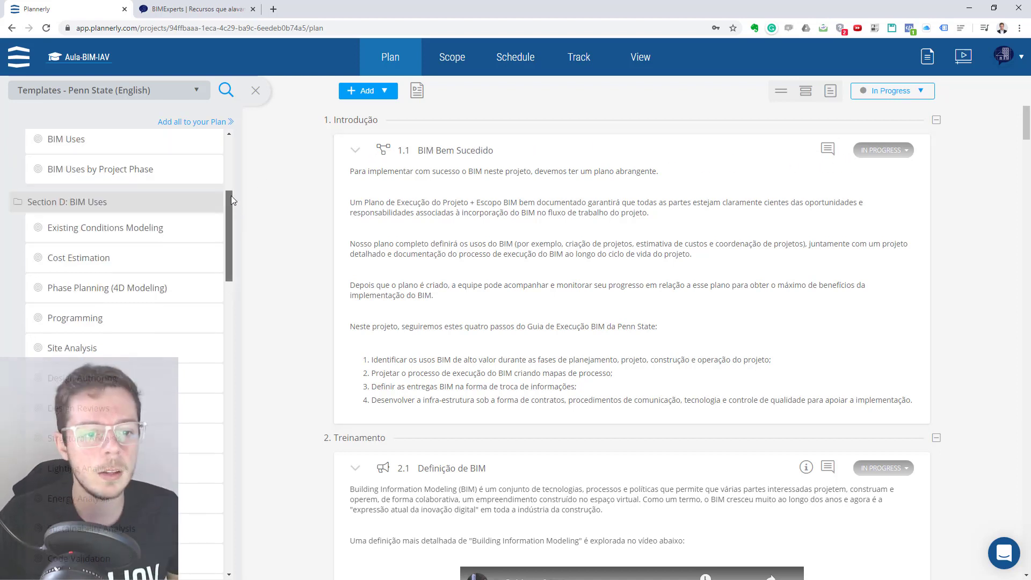
pyautogui.moveTo(233, 199); pyautogui.dragTo(231, 141)
pyautogui.click(129, 89)
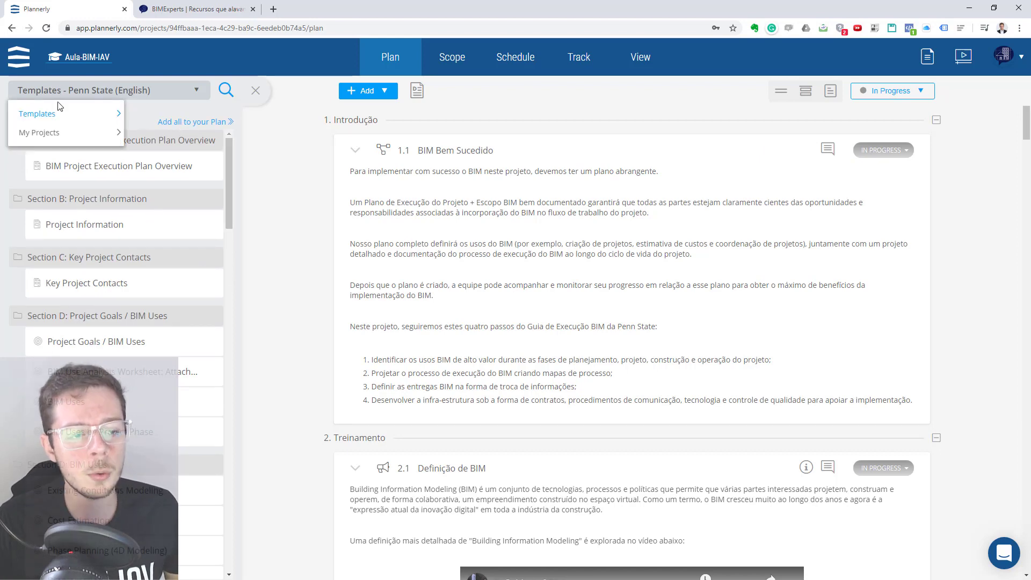
pyautogui.moveTo(111, 115)
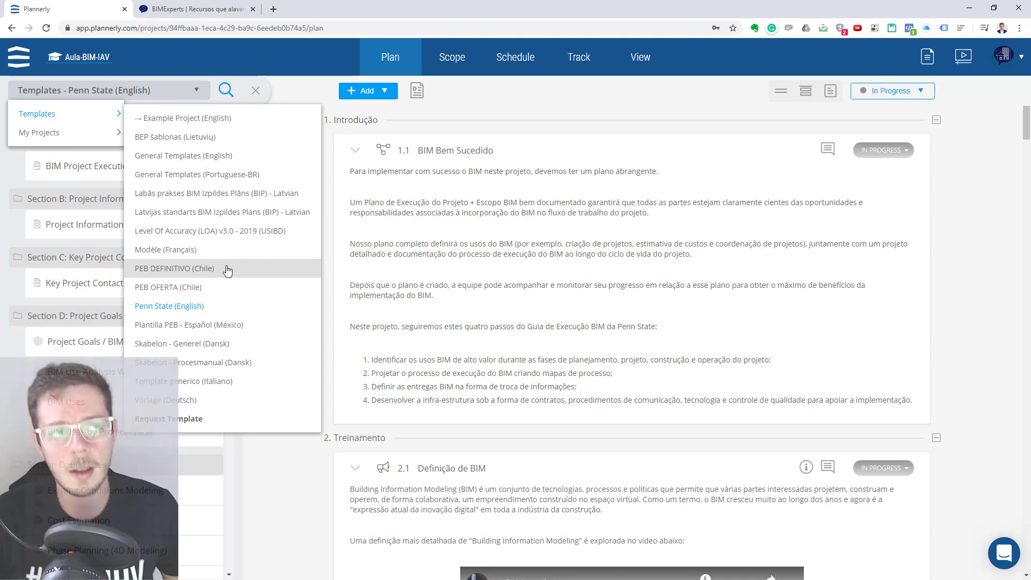
pyautogui.click(175, 420)
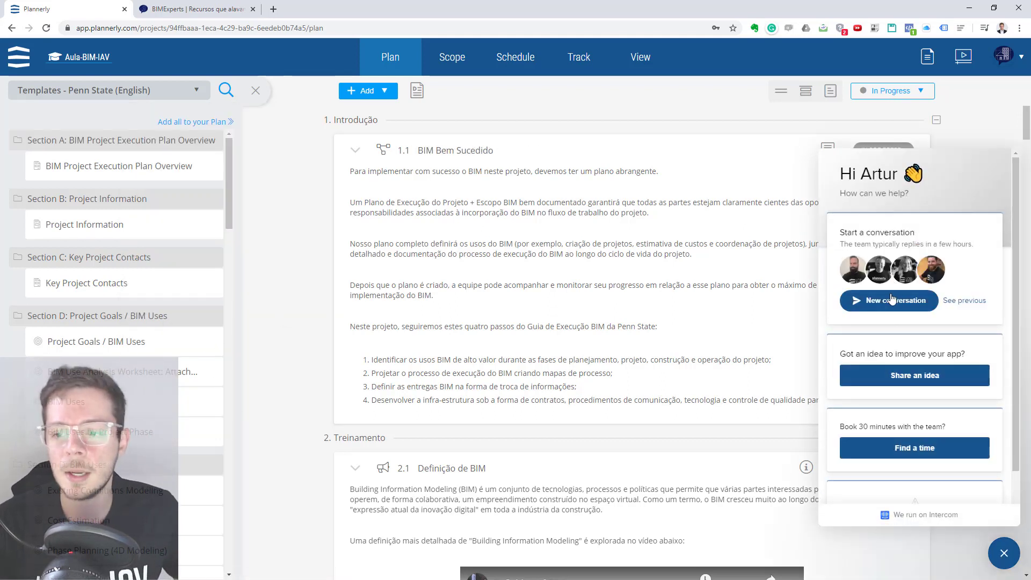
pyautogui.scroll(-2, 940, 280)
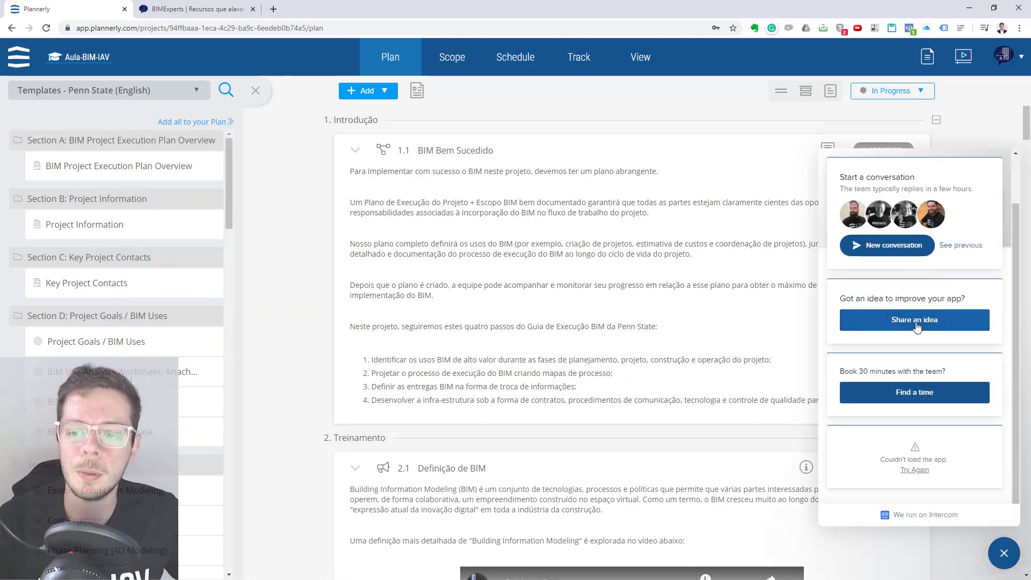
pyautogui.scroll(2, 939, 295)
pyautogui.scroll(-2, 975, 357)
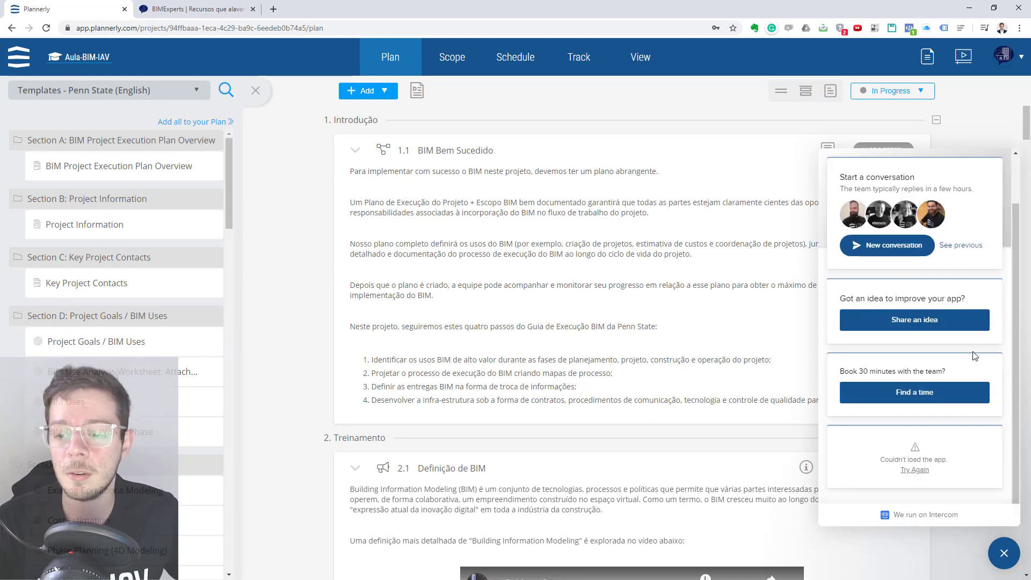
pyautogui.scroll(2, 908, 323)
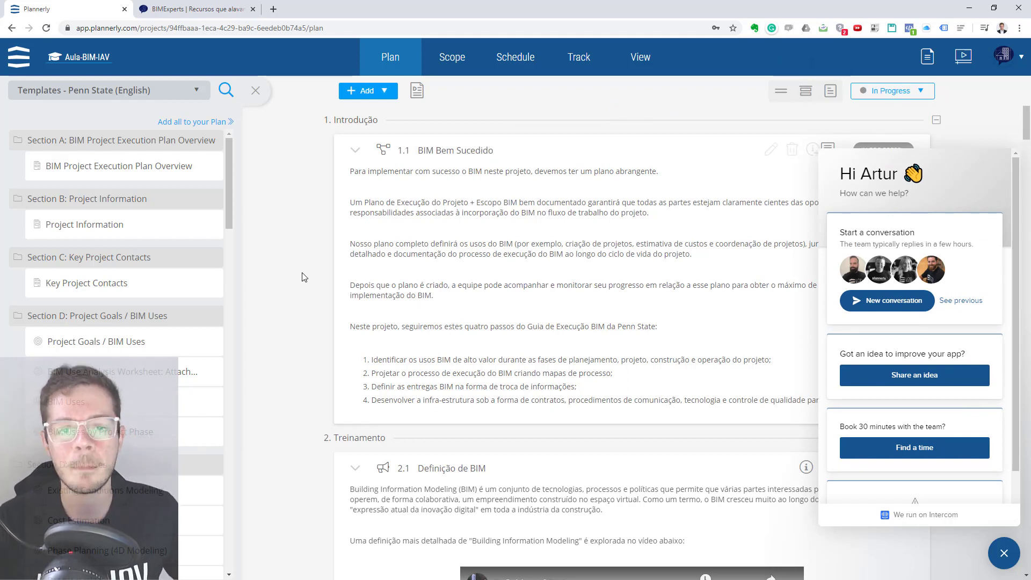
pyautogui.click(1004, 553)
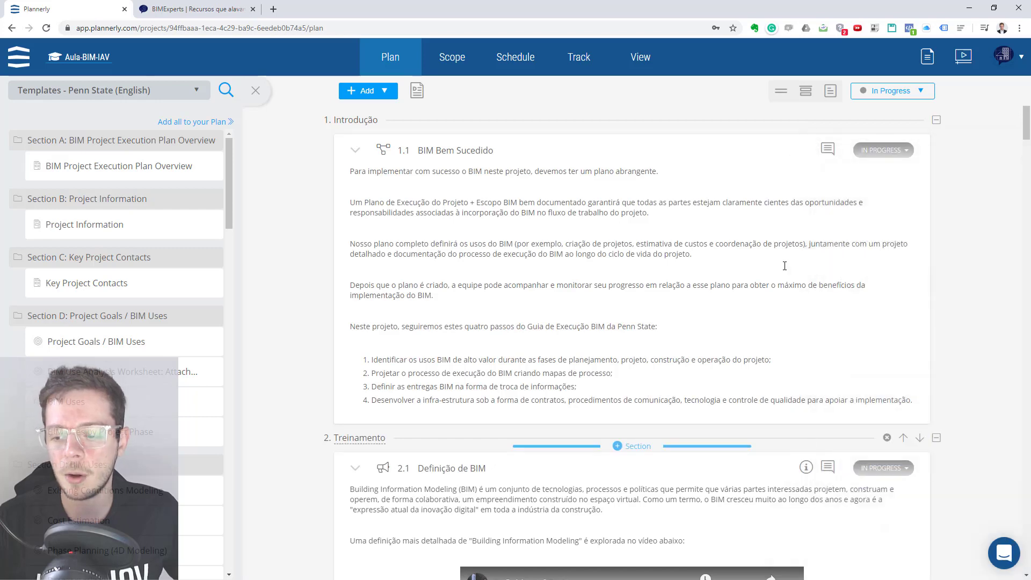
# Compare the plan with all categories collapsed, with categories expanded, and with every item's content expanded.
pyautogui.click(785, 94)
pyautogui.click(806, 91)
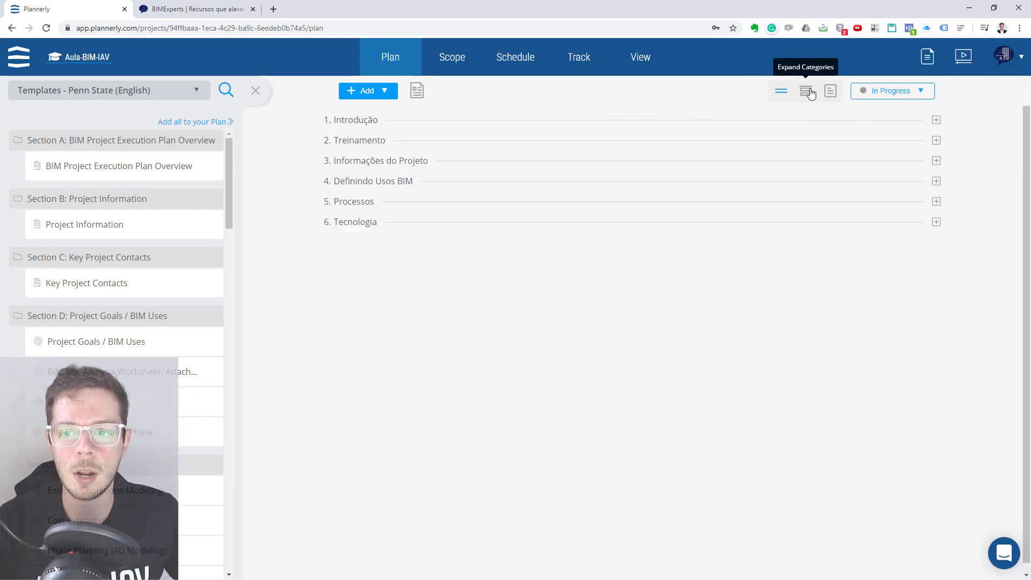
pyautogui.click(831, 91)
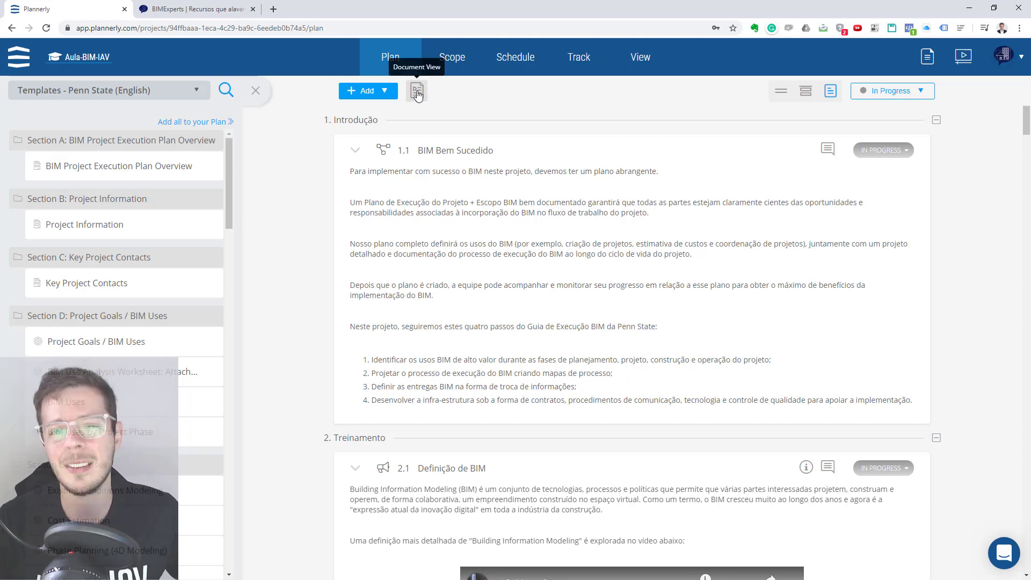
# Preview the plan in Document View, look over BIM Bem Sucedido as a page, and return to the normal view.
pyautogui.click(418, 91)
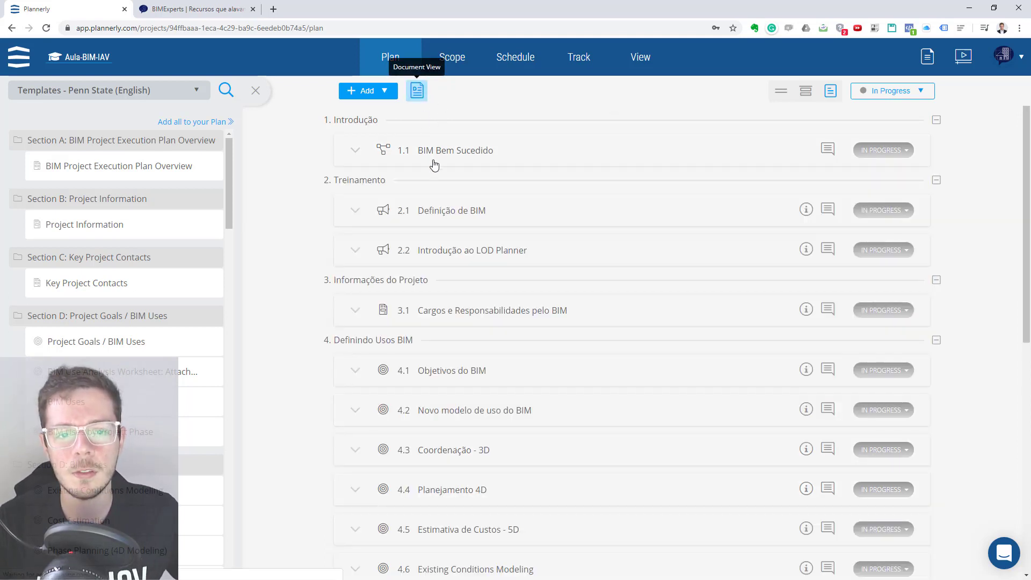
pyautogui.click(427, 160)
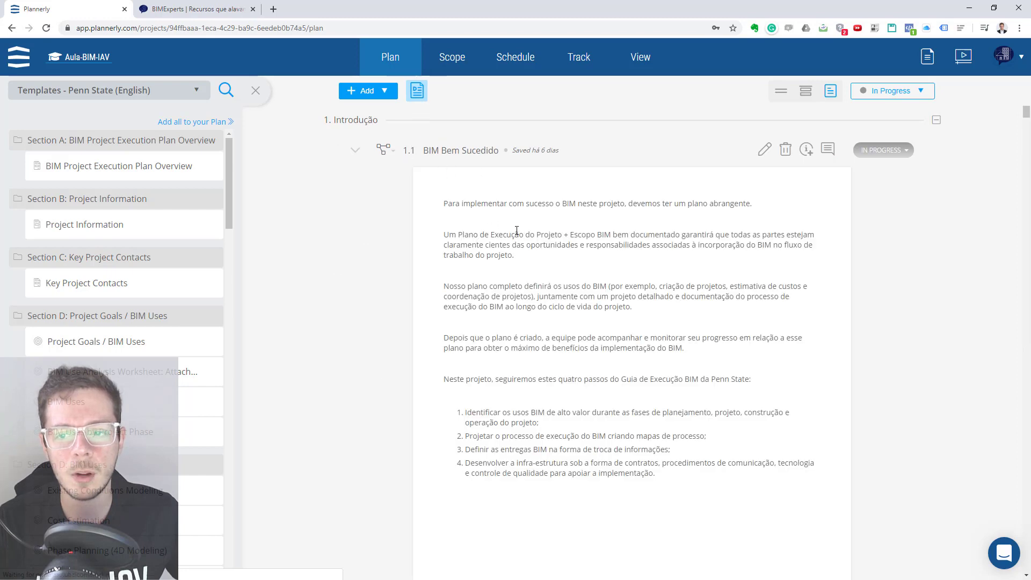
pyautogui.scroll(-5, 517, 230)
pyautogui.scroll(5, 586, 215)
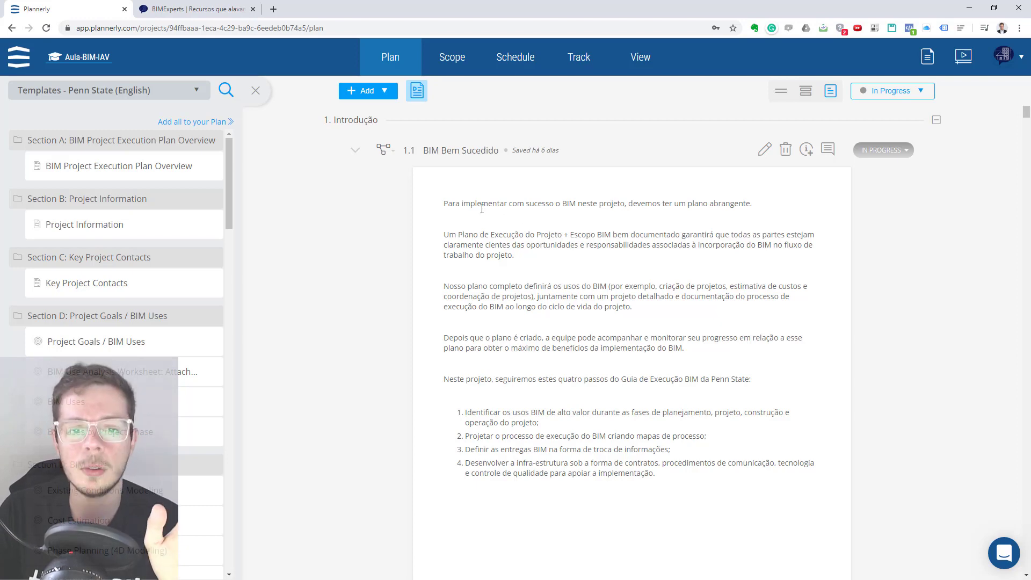
pyautogui.click(416, 91)
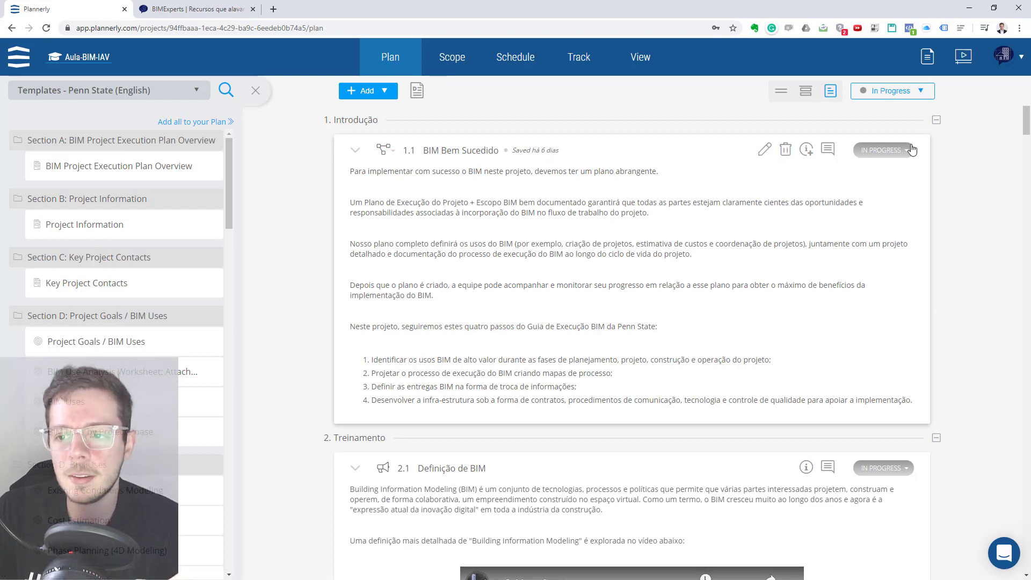
# Close the template library, add a new category at the end of the plan, and name it Anexos.
pyautogui.click(255, 90)
pyautogui.click(262, 91)
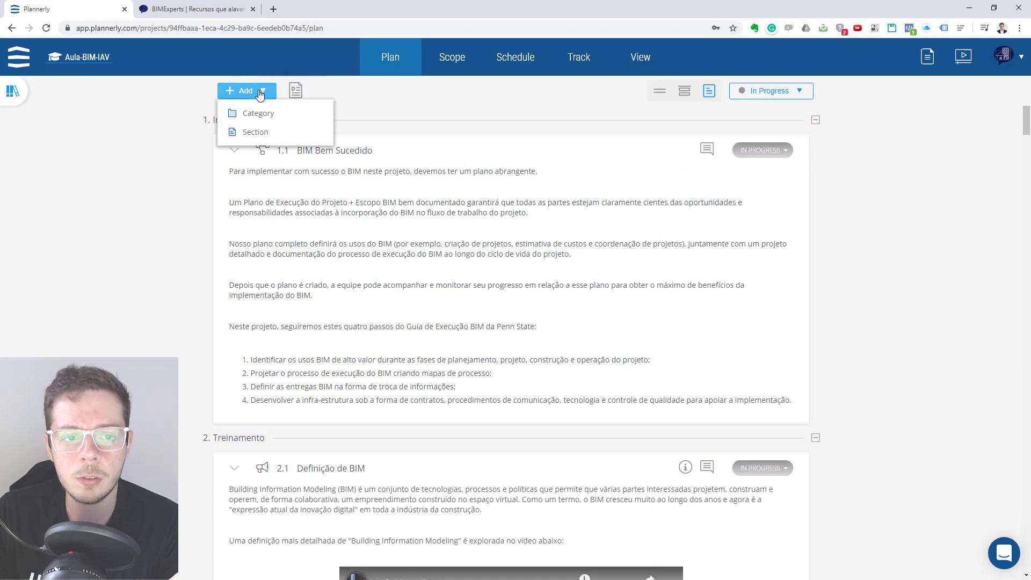
pyautogui.click(267, 120)
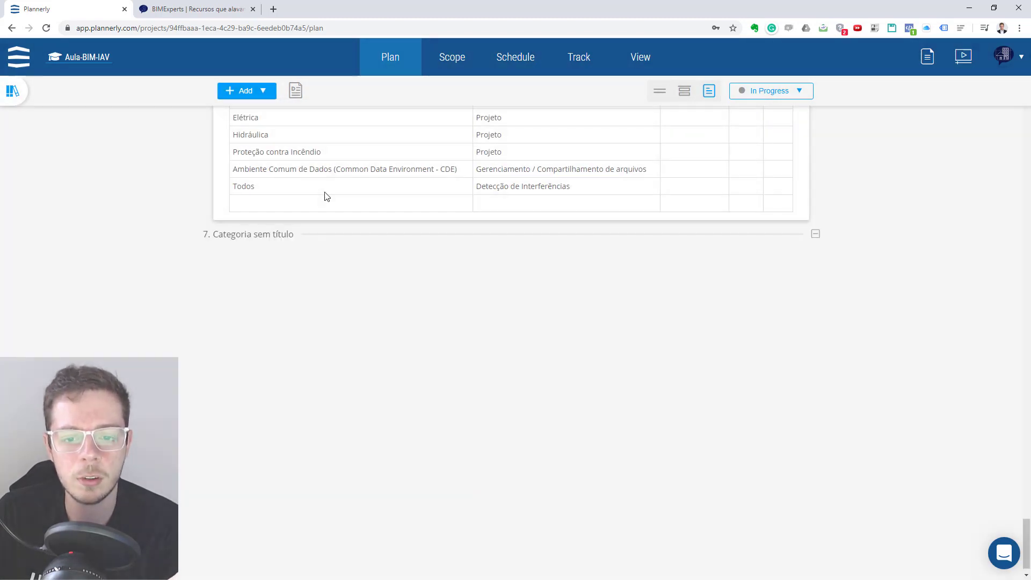
pyautogui.click(273, 235)
pyautogui.moveTo(293, 235); pyautogui.dragTo(206, 236)
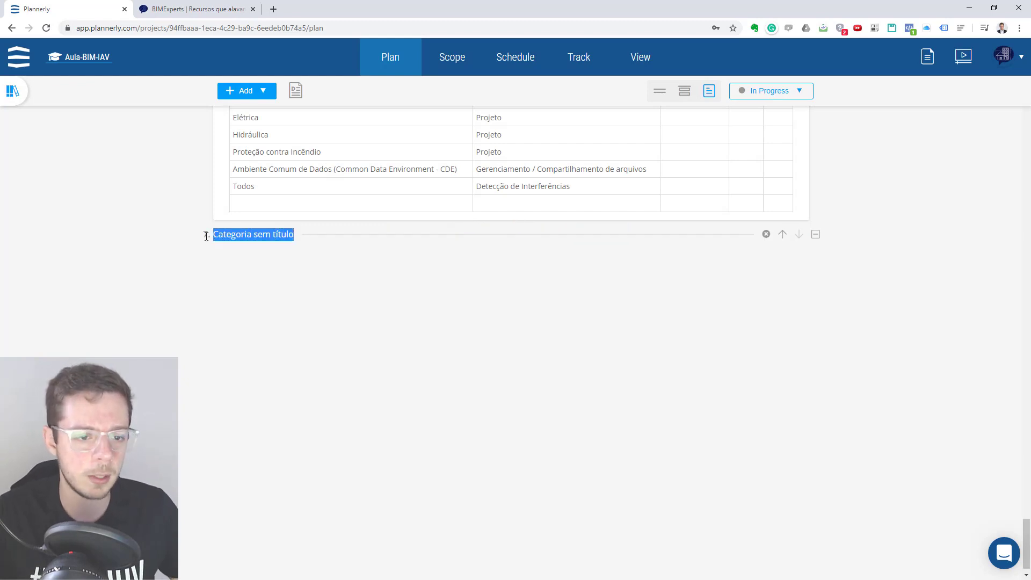
pyautogui.write('Anexos')
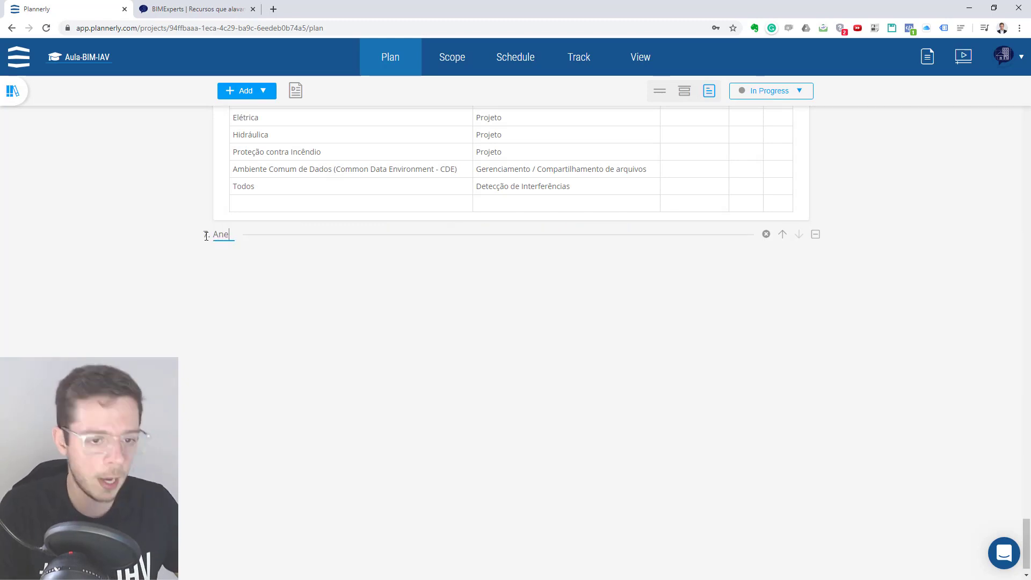
pyautogui.click(266, 299)
# Add a new section under the Anexos category and title it Matriz LOD.
pyautogui.scroll(4, 258, 301)
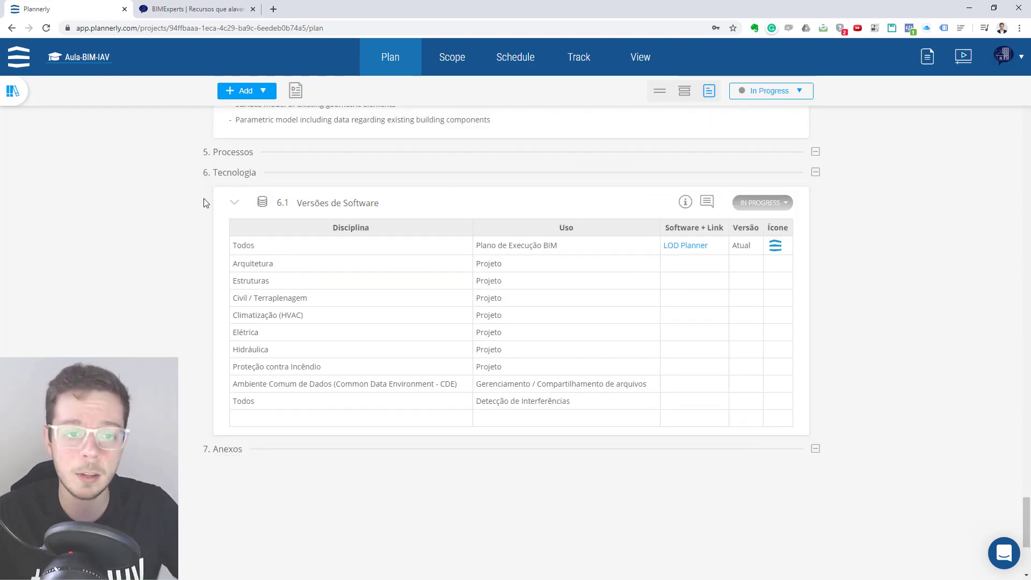
pyautogui.click(259, 96)
pyautogui.click(254, 132)
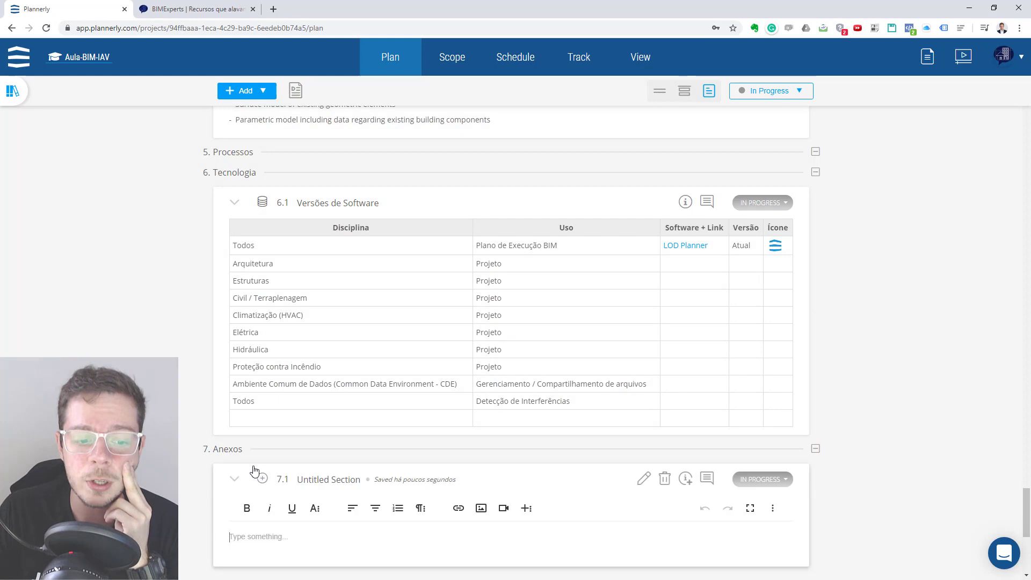
pyautogui.click(299, 481)
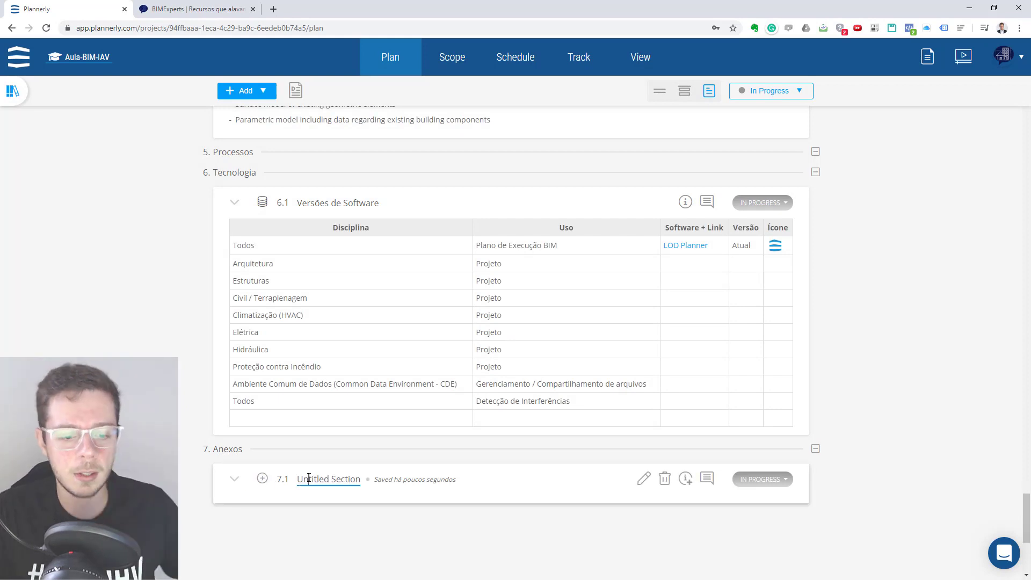
pyautogui.moveTo(299, 482); pyautogui.dragTo(361, 480)
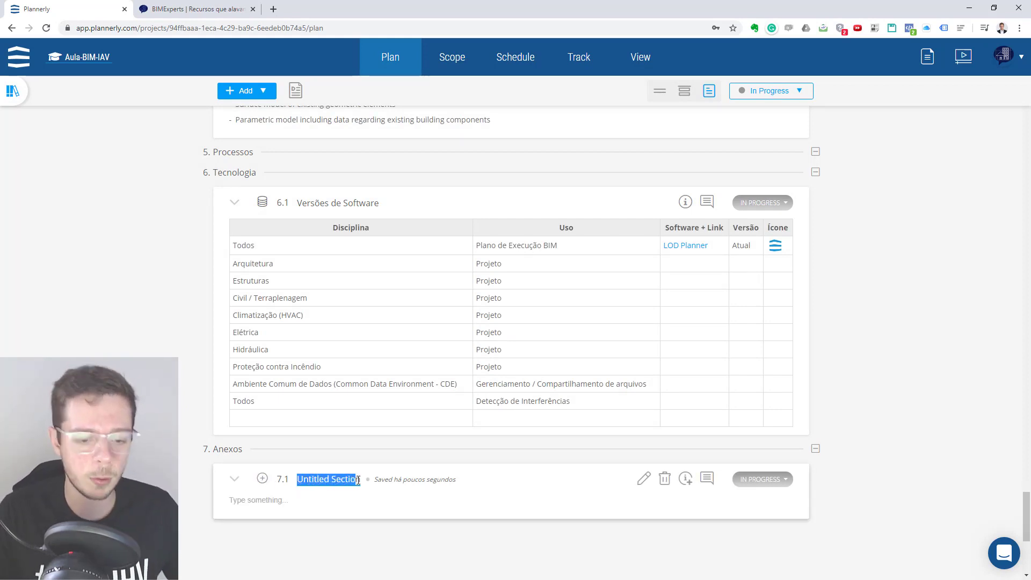
pyautogui.press('BackSpace')
pyautogui.write('Ma')
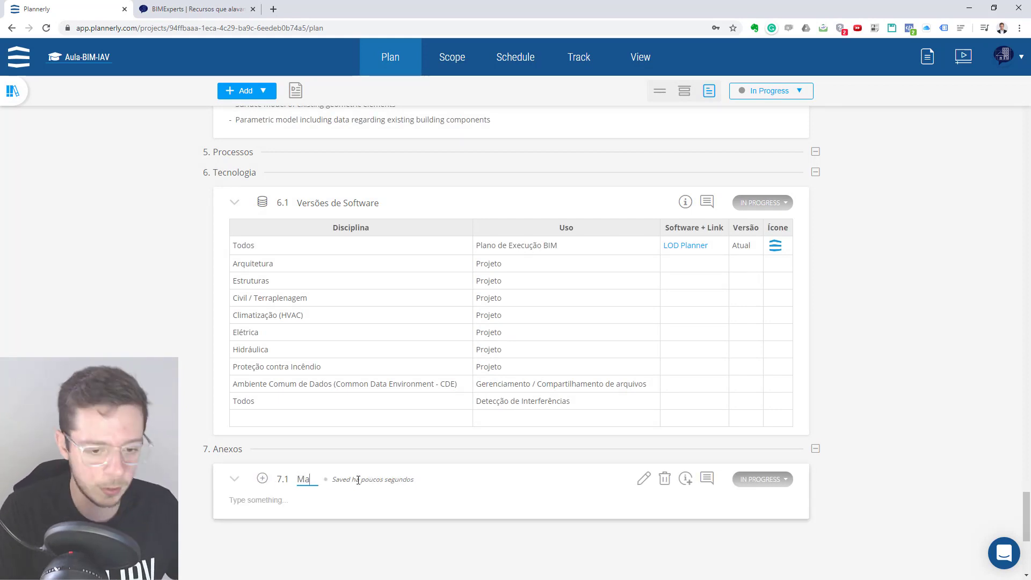
pyautogui.write('triz LOD')
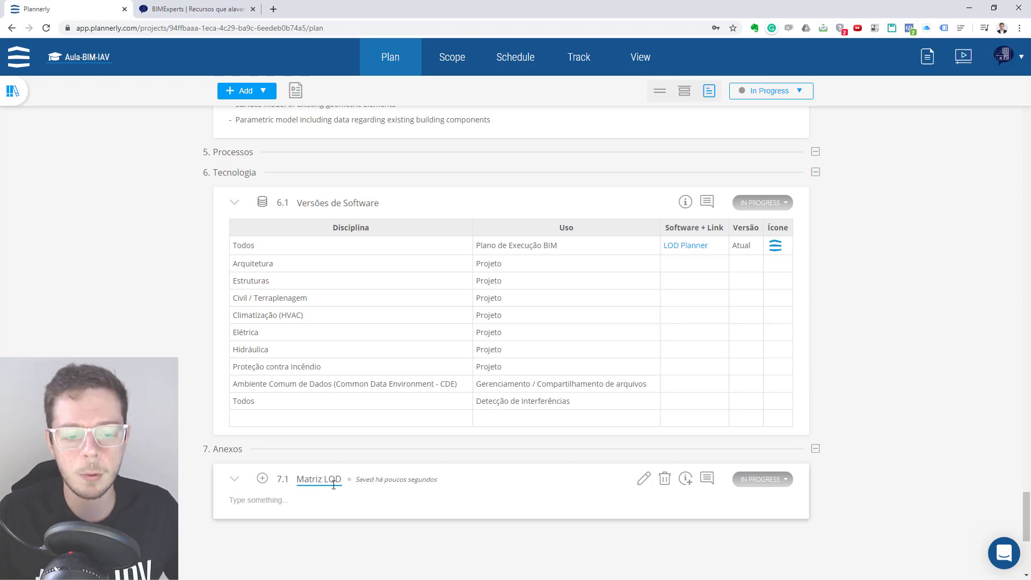
pyautogui.click(286, 499)
pyautogui.scroll(-2, 276, 503)
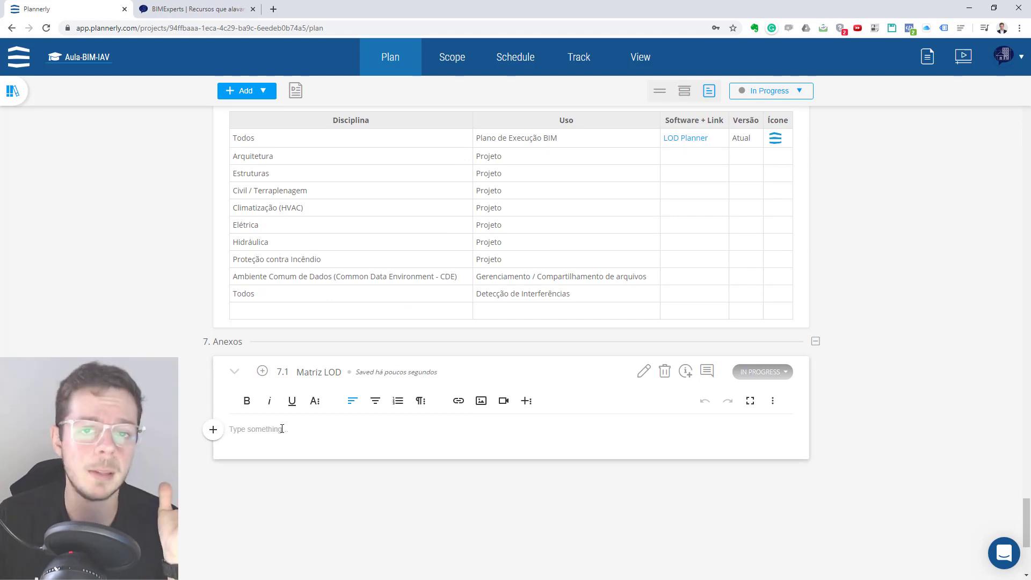
pyautogui.write('Mtg')
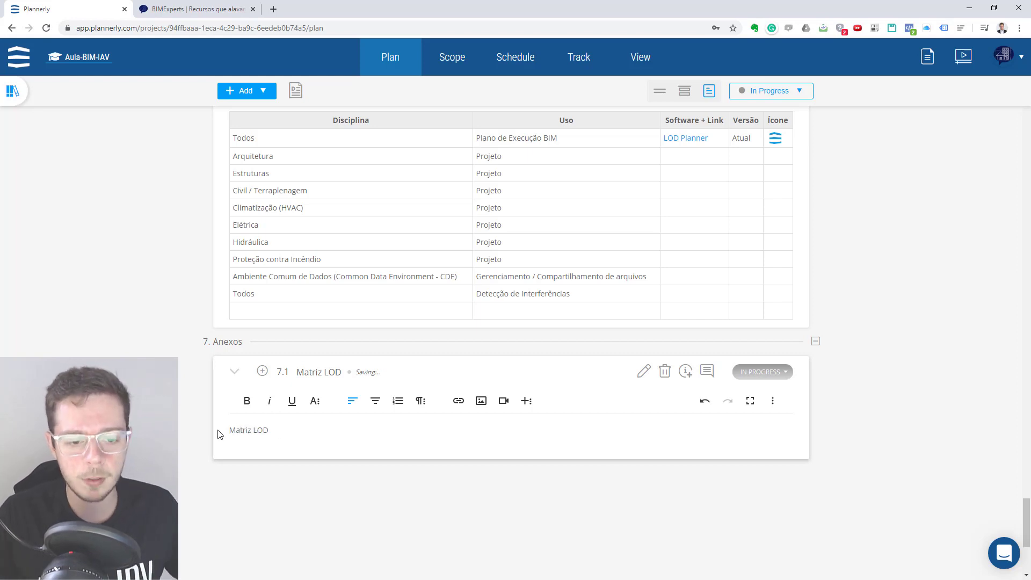
pyautogui.moveTo(219, 434); pyautogui.dragTo(369, 435)
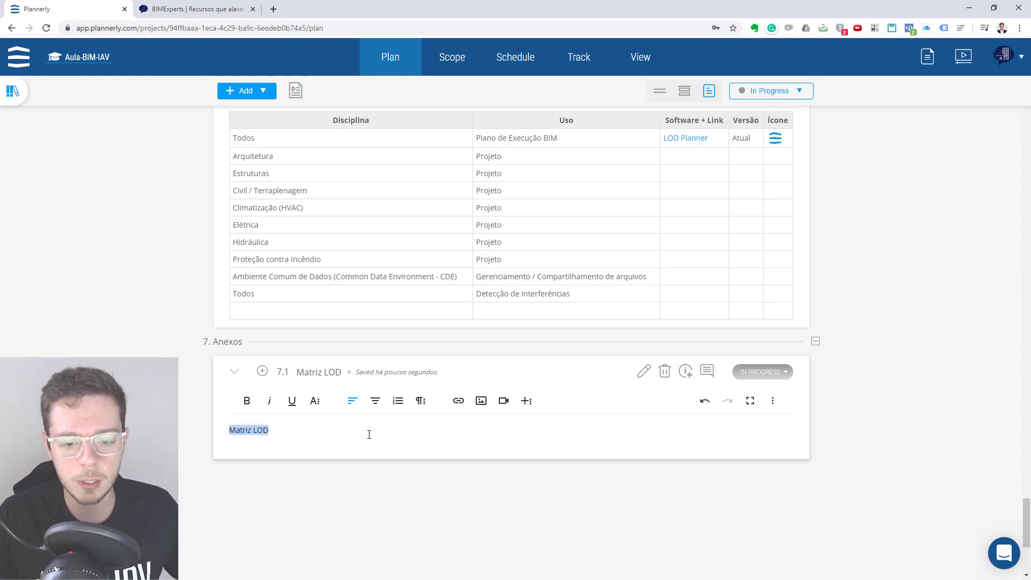
pyautogui.click(457, 404)
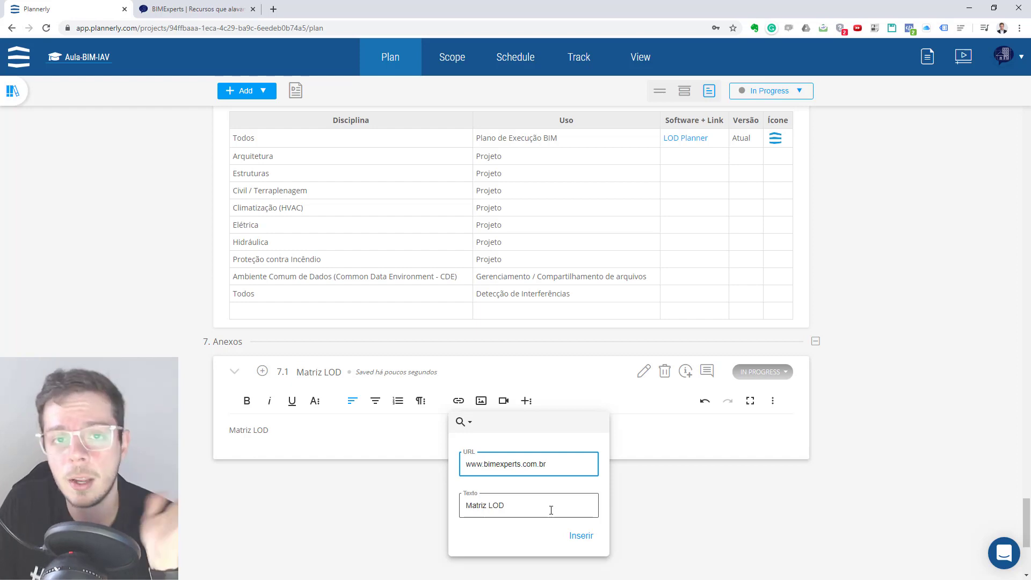
pyautogui.click(581, 536)
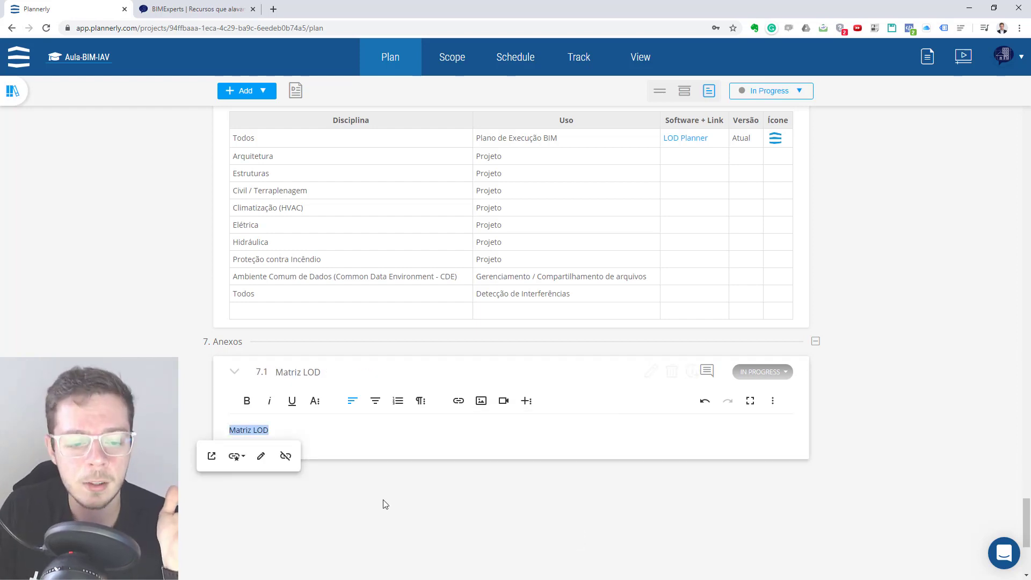
pyautogui.click(308, 472)
# Open the Matriz LOD link to test it, and close the BIMExperts pages to return to the plan.
pyautogui.click(249, 397)
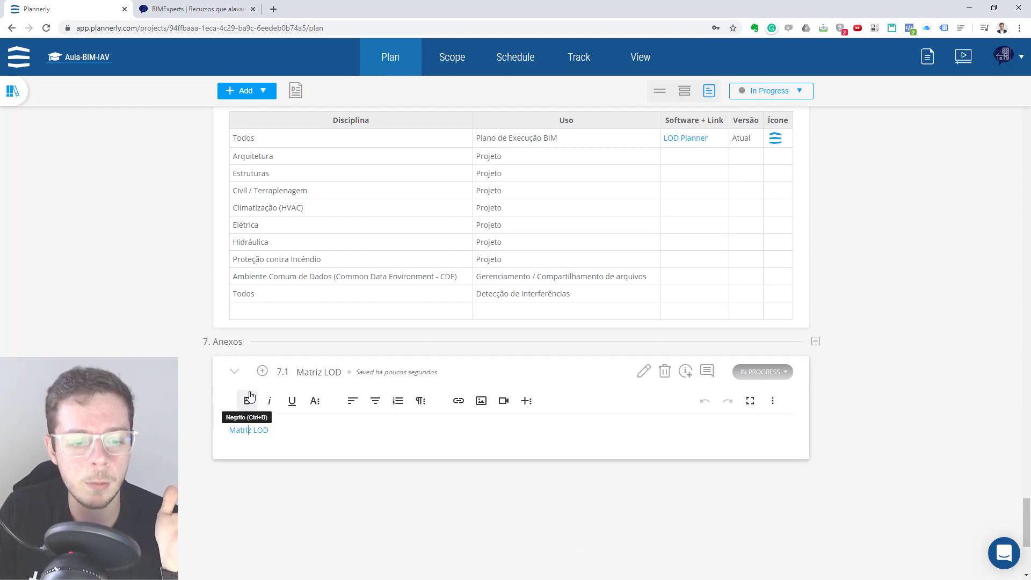
pyautogui.click(247, 431)
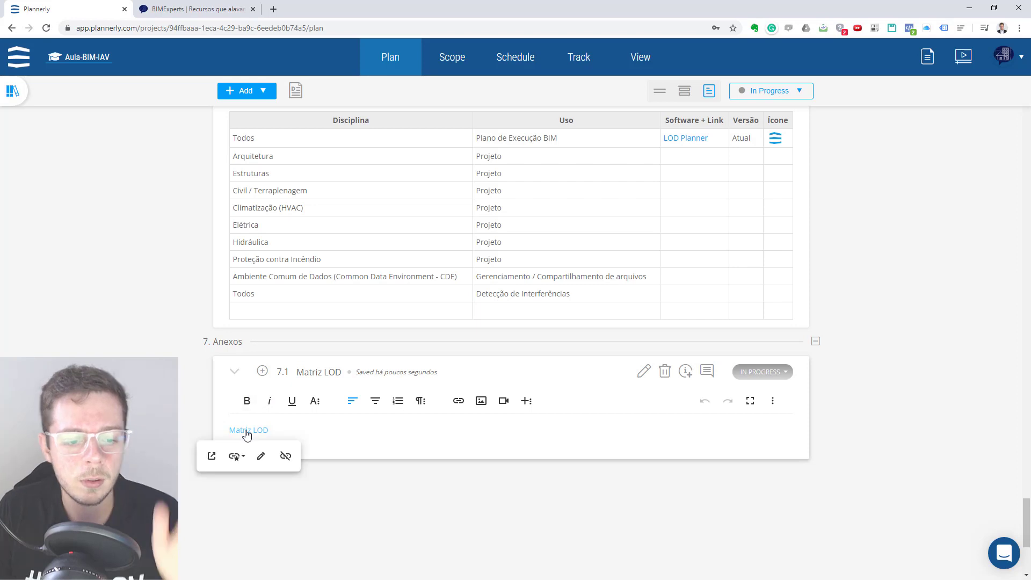
pyautogui.click(211, 456)
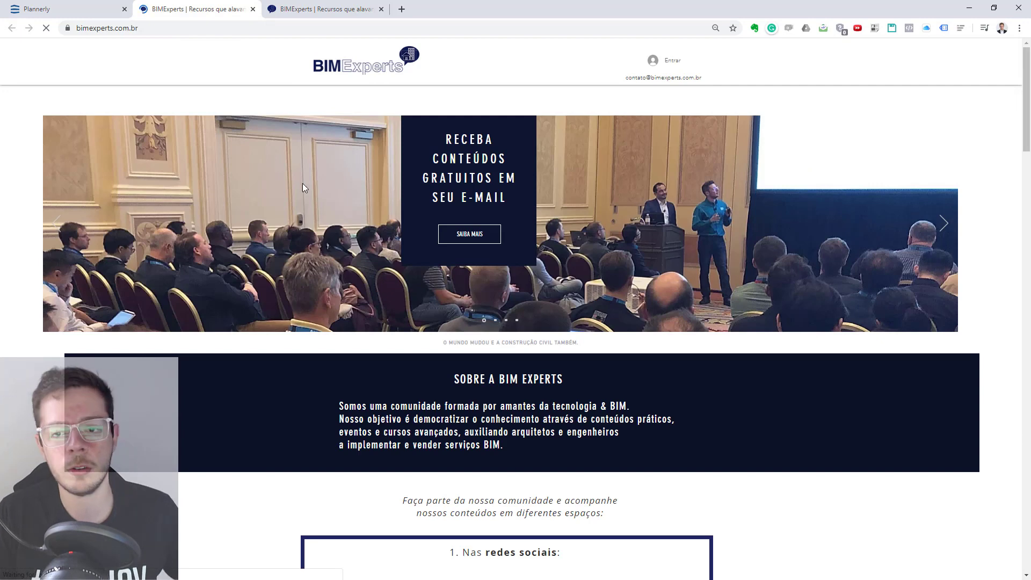
pyautogui.click(253, 10)
pyautogui.click(253, 11)
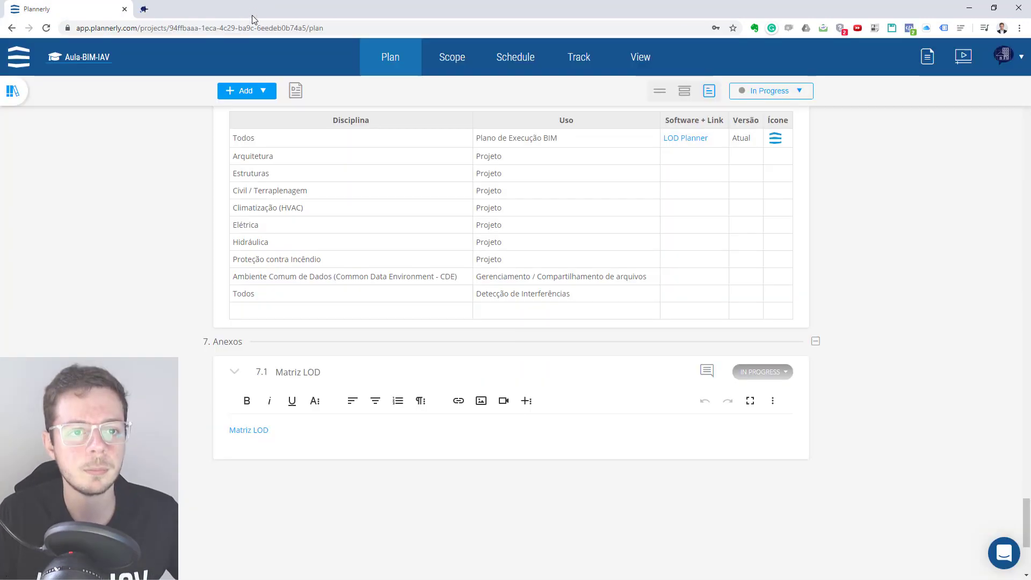
# Add four separate lines reading Textos below the Matriz LOD link.
pyautogui.click(294, 430)
pyautogui.press('Return')
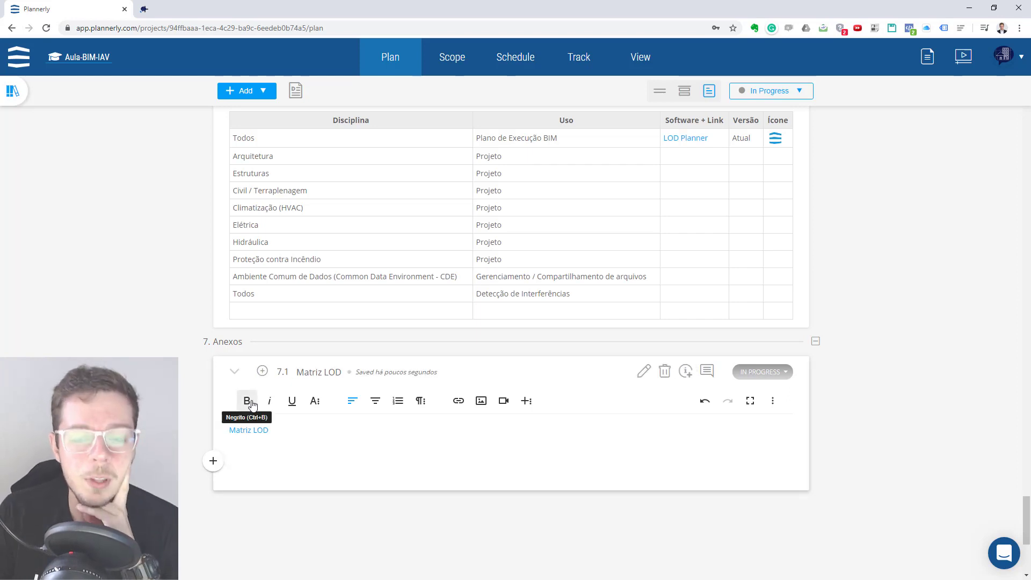
pyautogui.write('Textos')
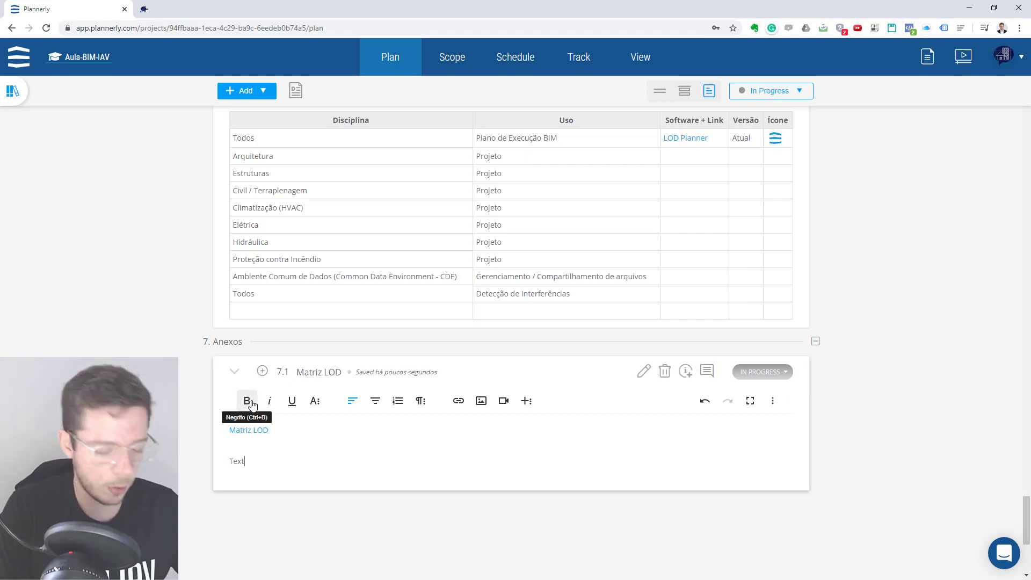
pyautogui.press('Return')
pyautogui.write('Textos')
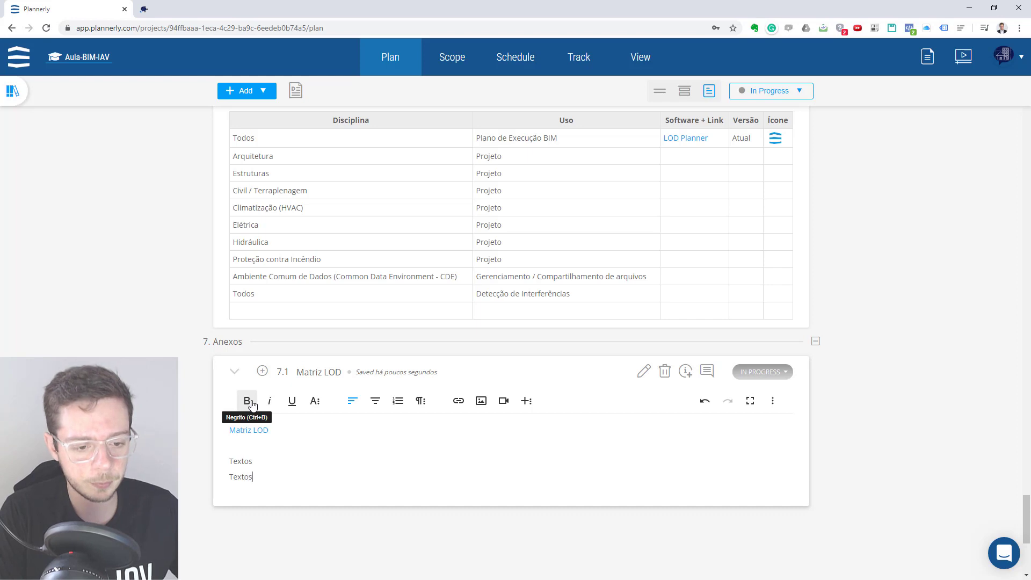
pyautogui.press('Return')
pyautogui.write('Textos')
pyautogui.press('Return')
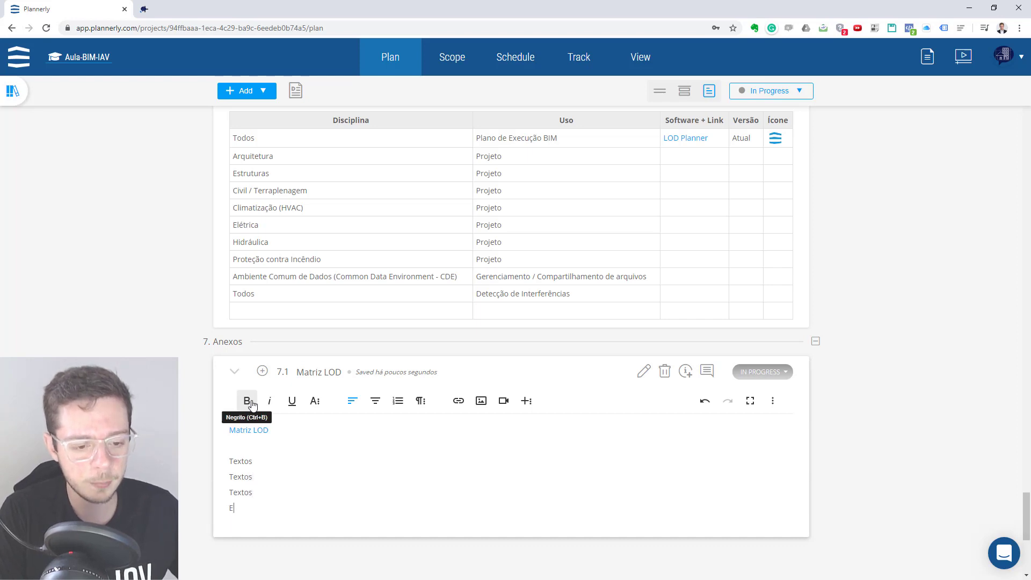
pyautogui.write('Textos')
pyautogui.press('Return')
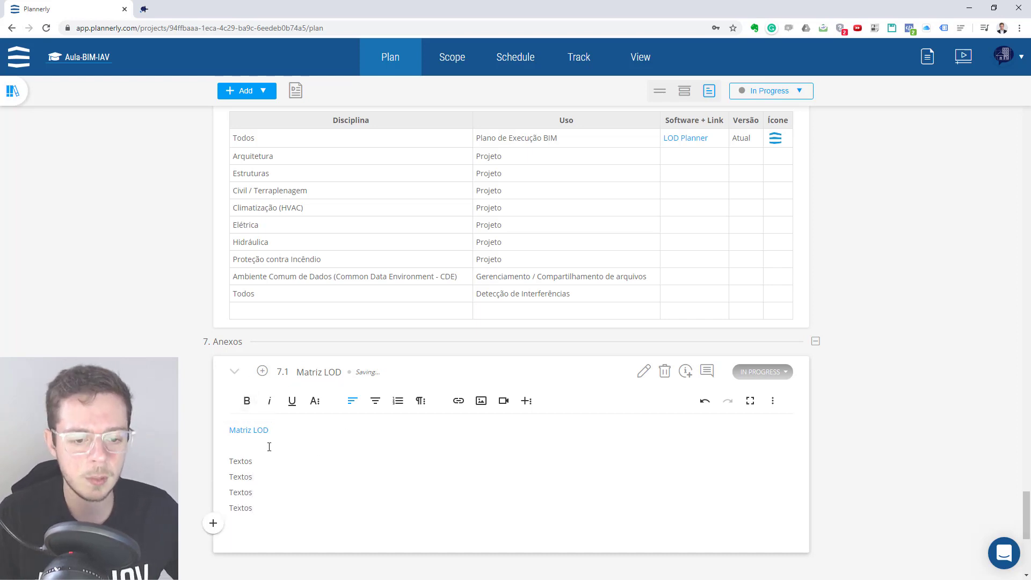
# Make the first Textos line bold, the second italic, and the third underlined.
pyautogui.moveTo(216, 458); pyautogui.dragTo(253, 461)
pyautogui.click(247, 401)
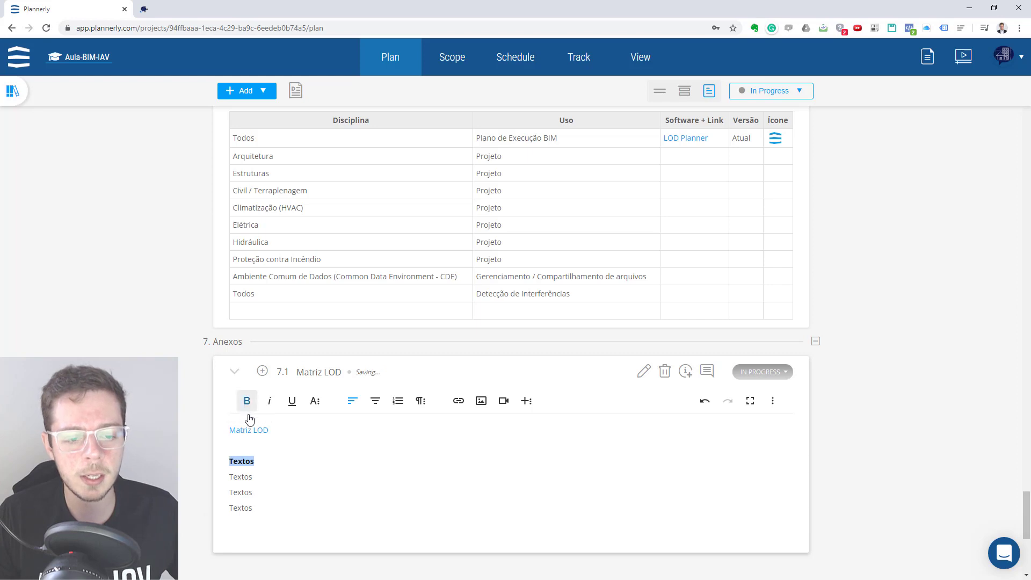
pyautogui.doubleClick(249, 477)
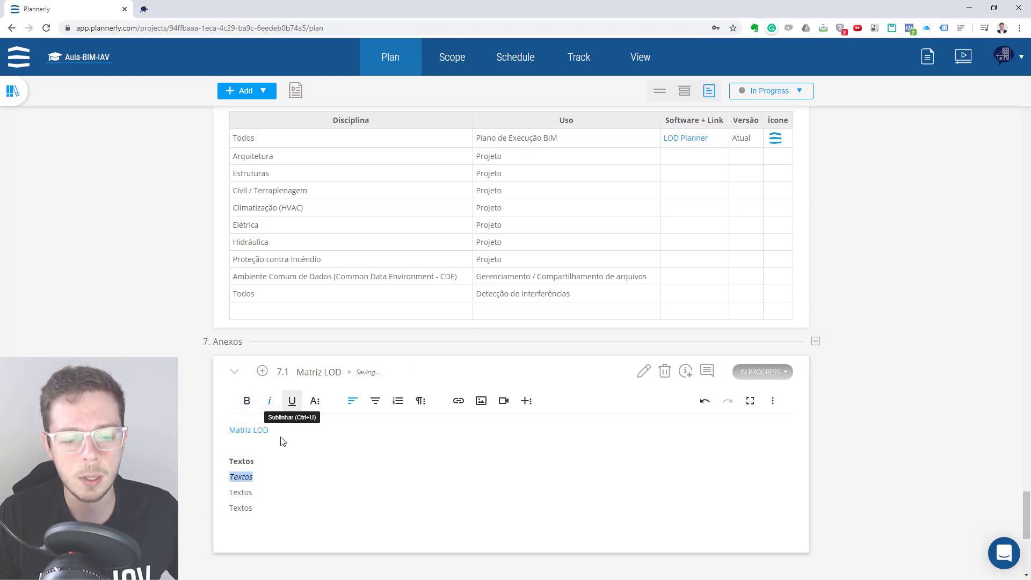
pyautogui.moveTo(253, 493); pyautogui.dragTo(223, 508)
pyautogui.click(291, 402)
pyautogui.click(292, 400)
# Try strikethrough, subscript, and superscript formatting on the fourth Textos line.
pyautogui.click(314, 402)
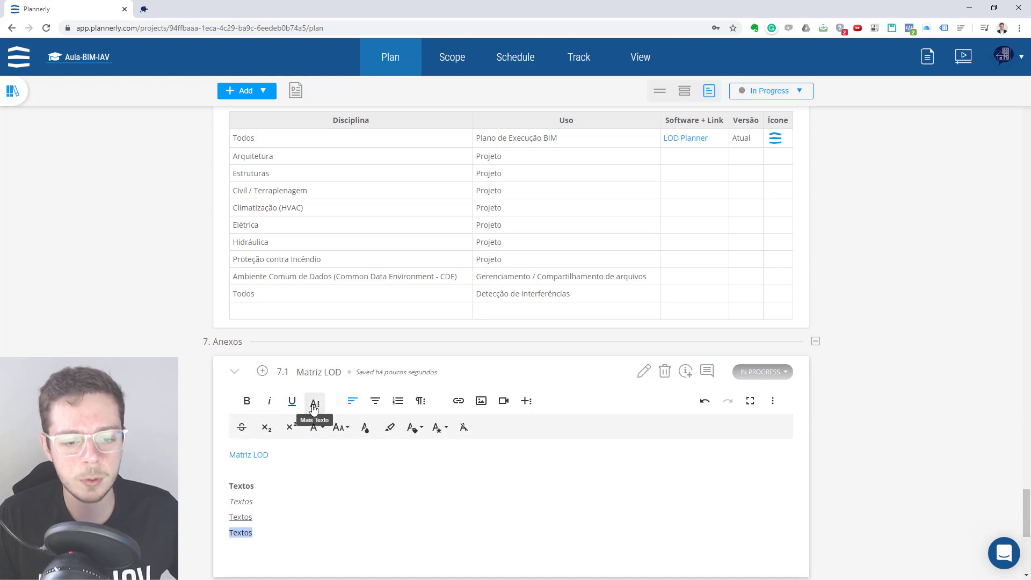
pyautogui.scroll(-1, 299, 461)
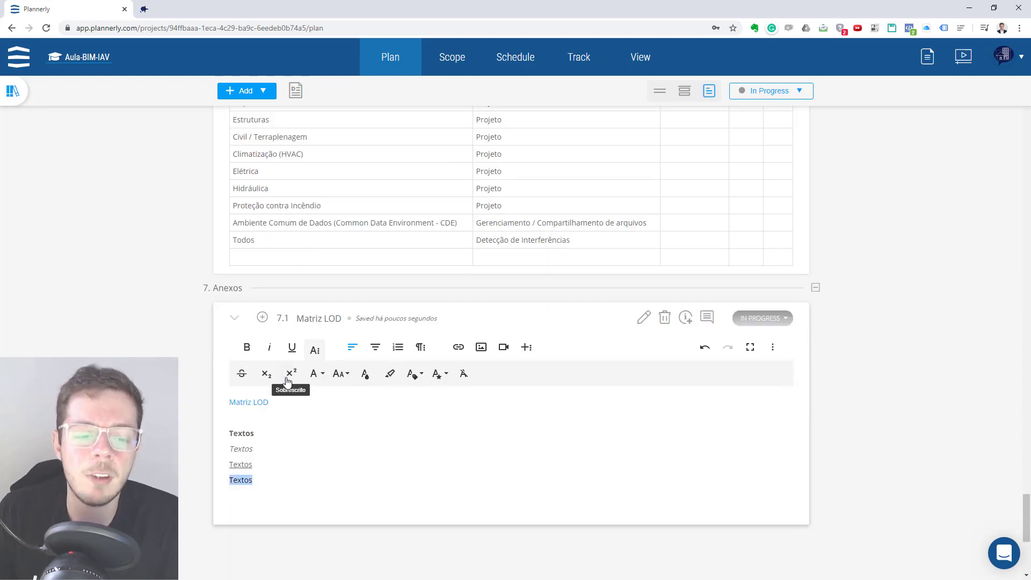
pyautogui.click(243, 376)
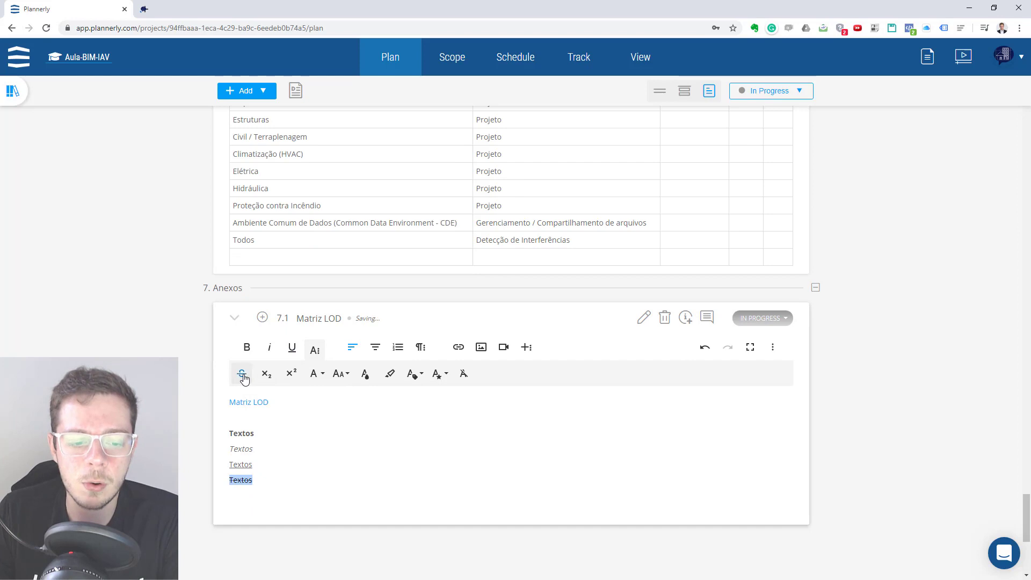
pyautogui.click(266, 376)
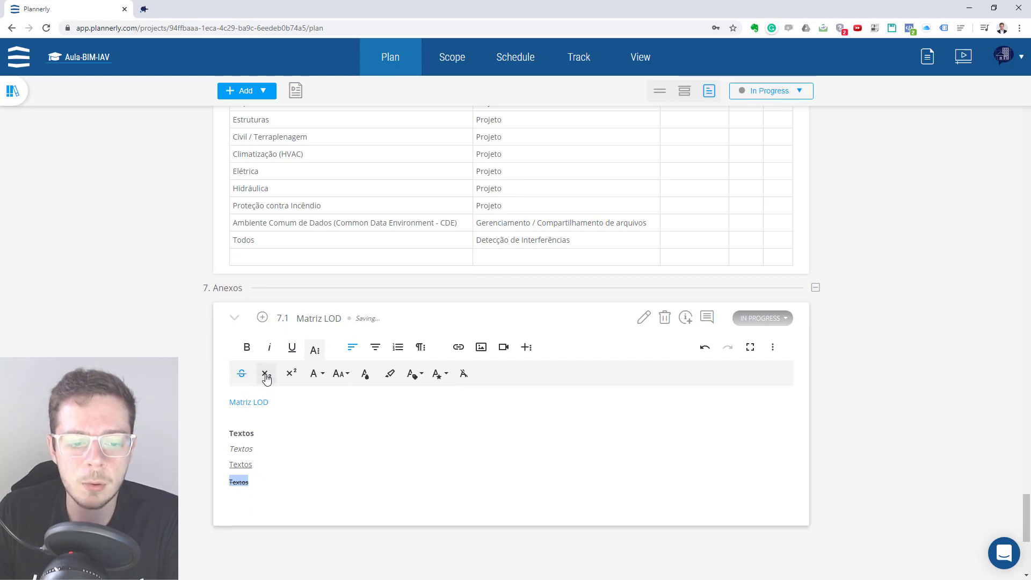
pyautogui.click(294, 376)
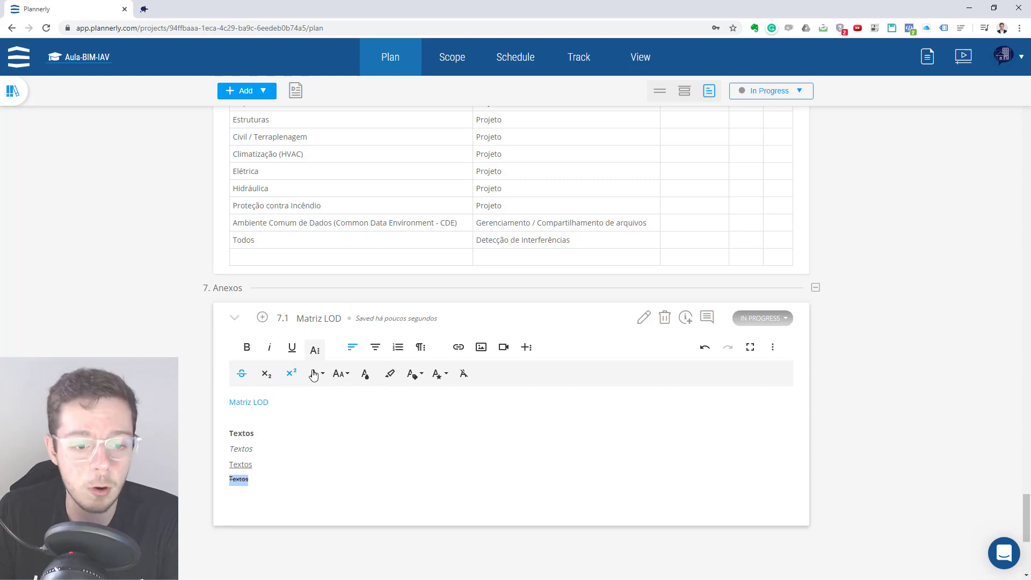
# Look through the font, colour, and style options, and clear all formatting from the fourth Textos line.
pyautogui.click(315, 373)
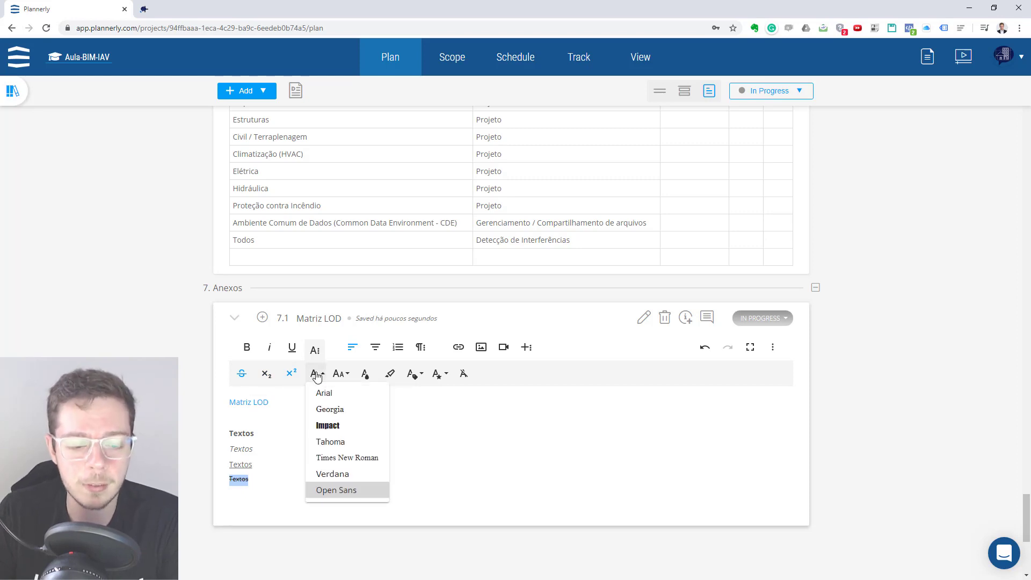
pyautogui.click(342, 373)
pyautogui.click(389, 374)
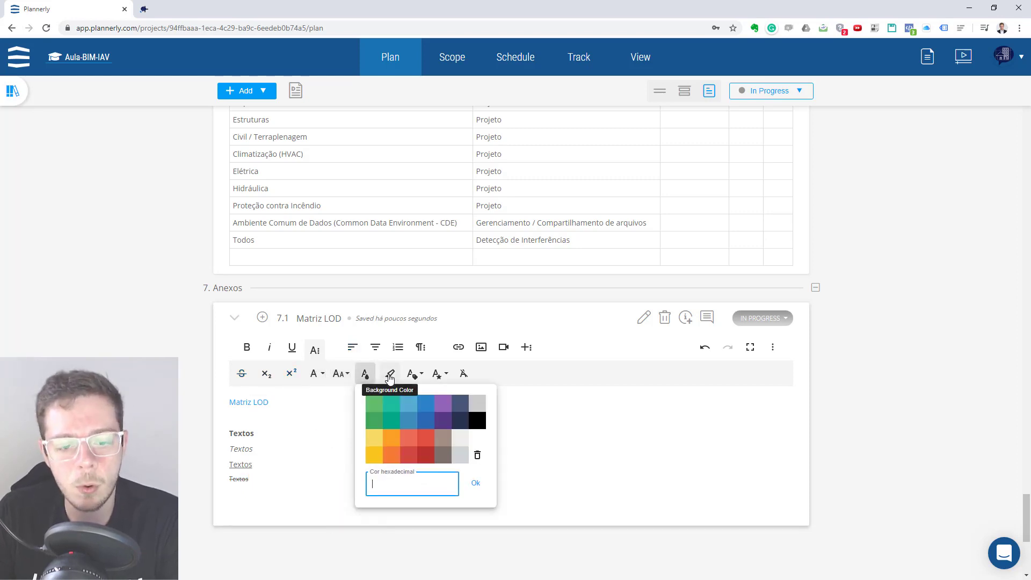
pyautogui.click(422, 374)
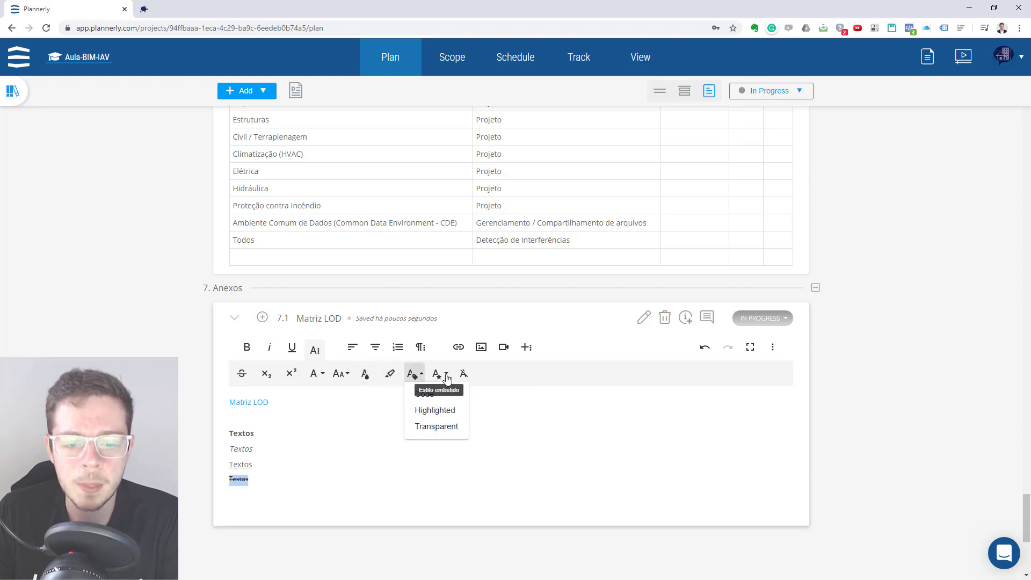
pyautogui.click(440, 373)
pyautogui.click(464, 373)
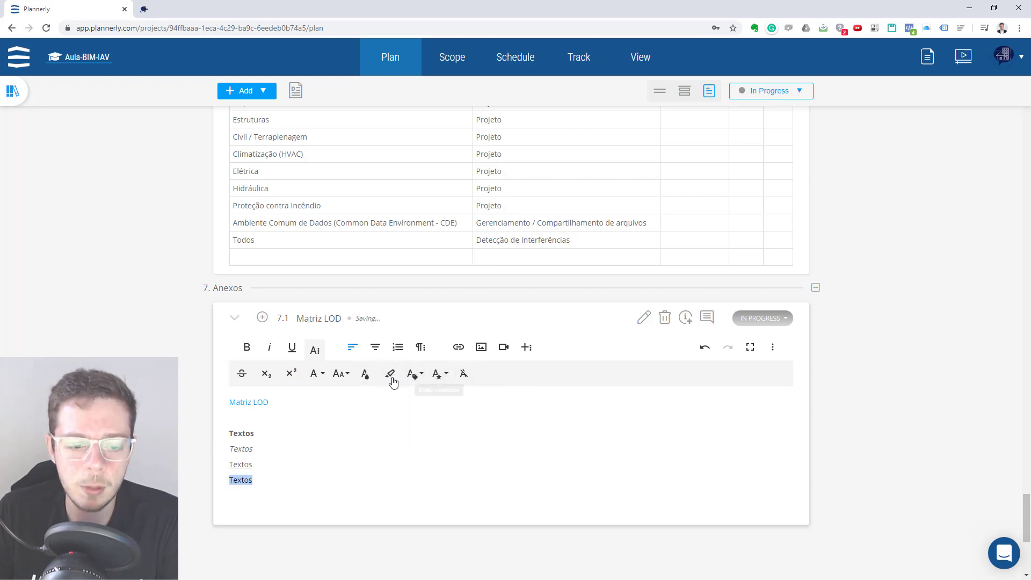
# Try centre alignment on the fourth Textos line, and replace that line with a numbered list containing A, b, c, and d.
pyautogui.click(376, 352)
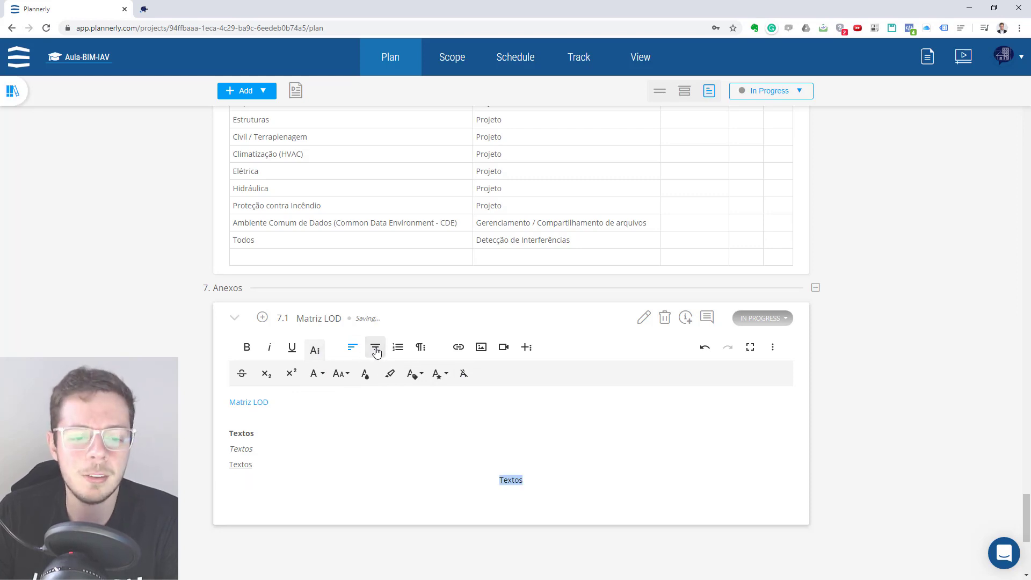
pyautogui.click(355, 350)
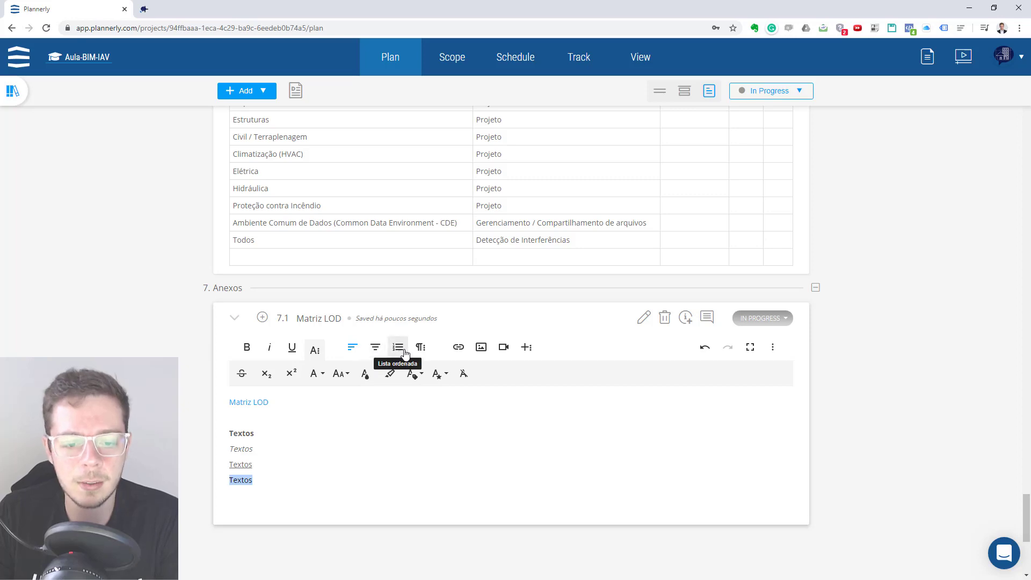
pyautogui.click(398, 349)
pyautogui.press('Return')
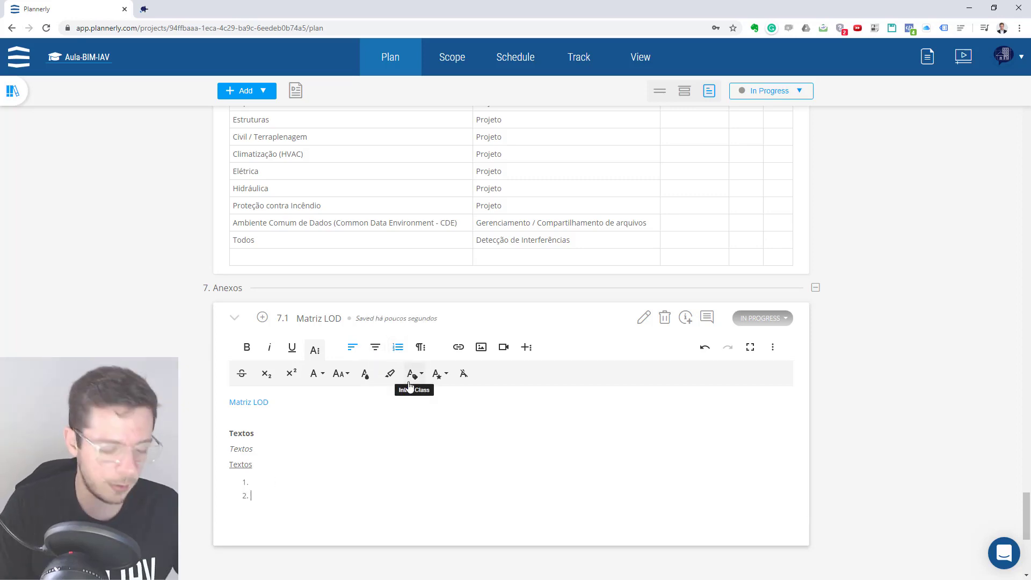
pyautogui.write('A')
pyautogui.press('Return')
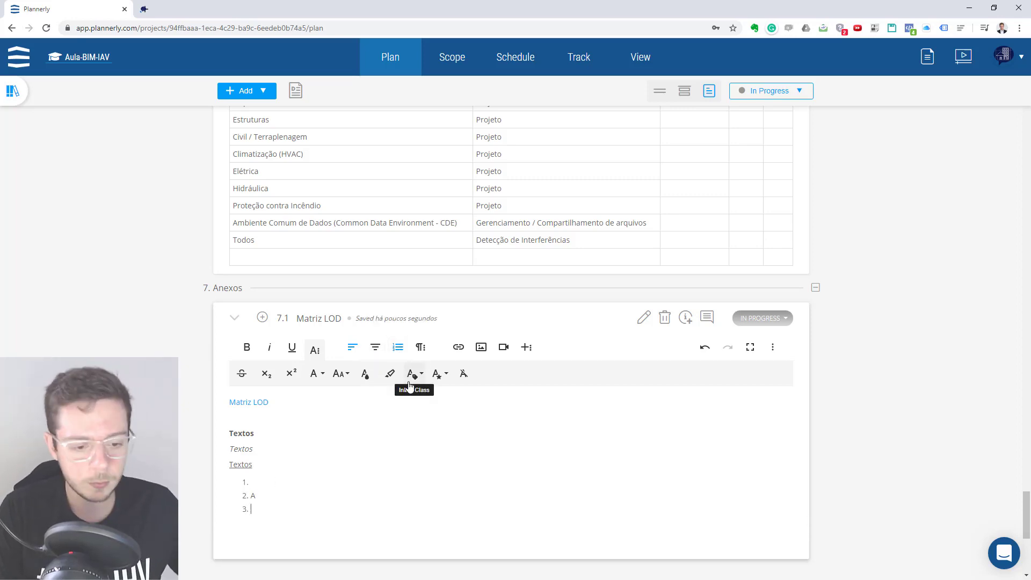
pyautogui.write('b')
pyautogui.press('Return')
pyautogui.write('c')
pyautogui.press('Return')
pyautogui.write('d')
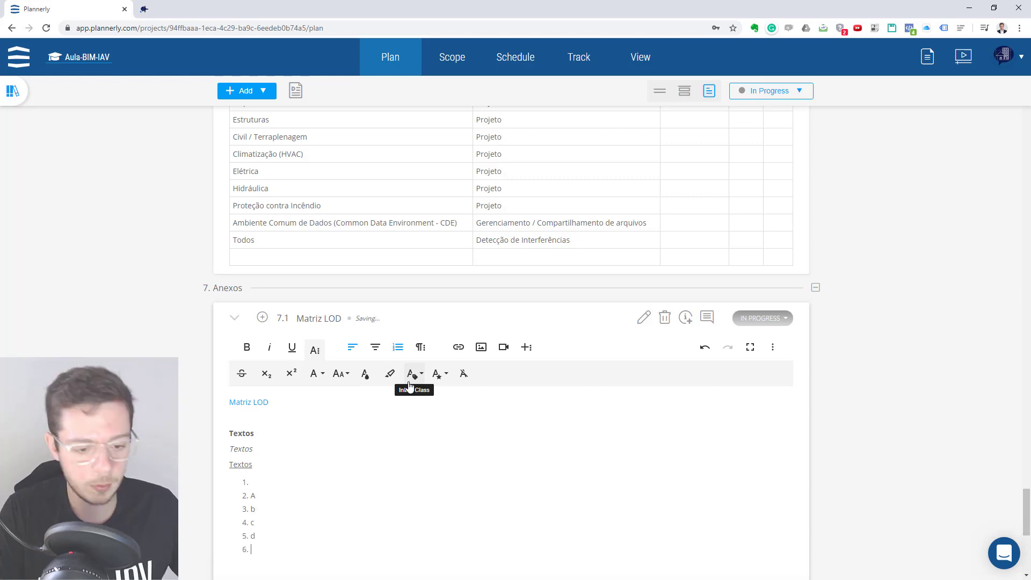
pyautogui.press('Return')
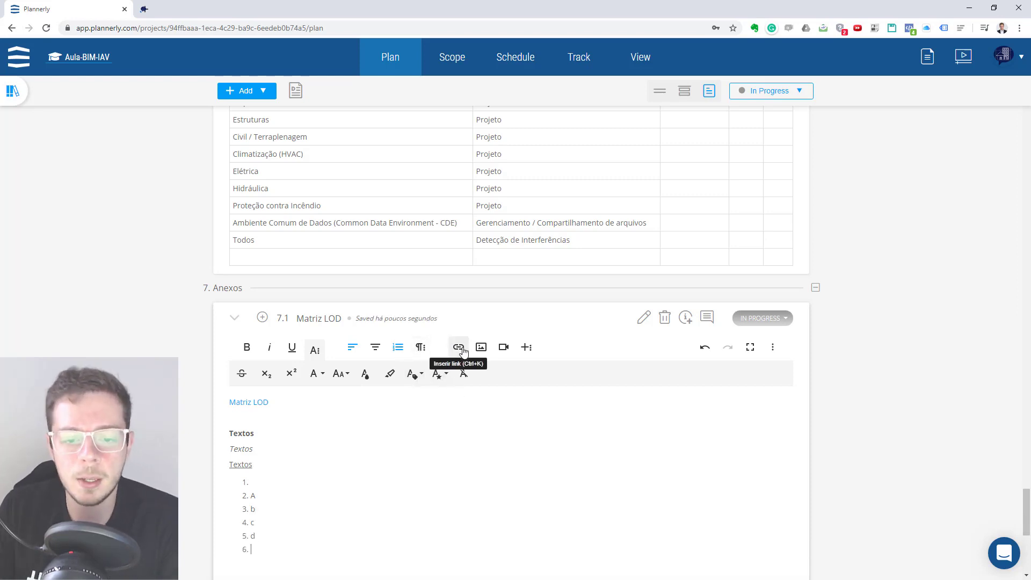
pyautogui.scroll(-2, 349, 457)
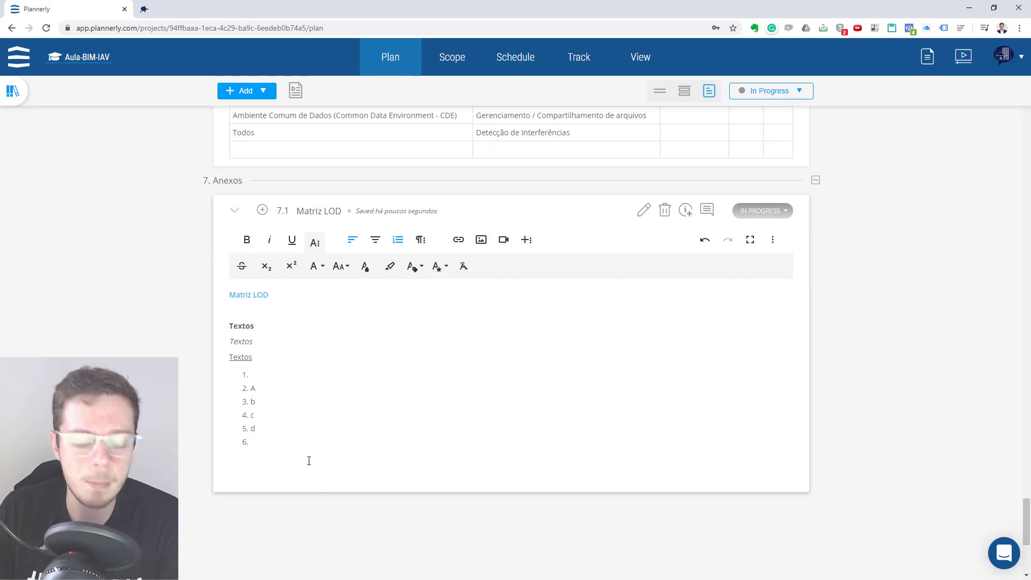
pyautogui.press('Return')
# Insert the Logo-Simbolo.png image from Pictures and move it directly below the underlined Textos line.
pyautogui.click(487, 242)
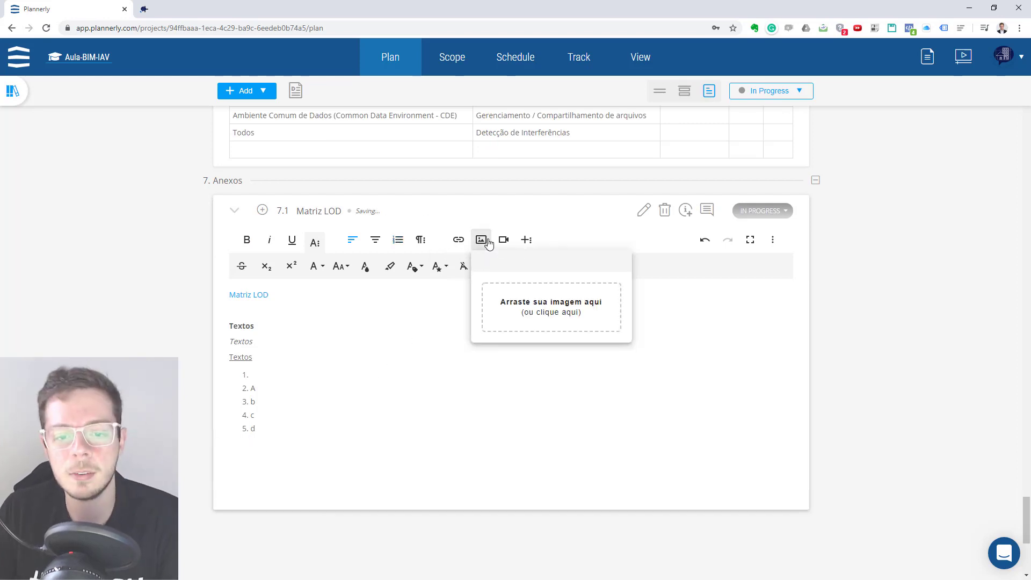
pyautogui.click(517, 302)
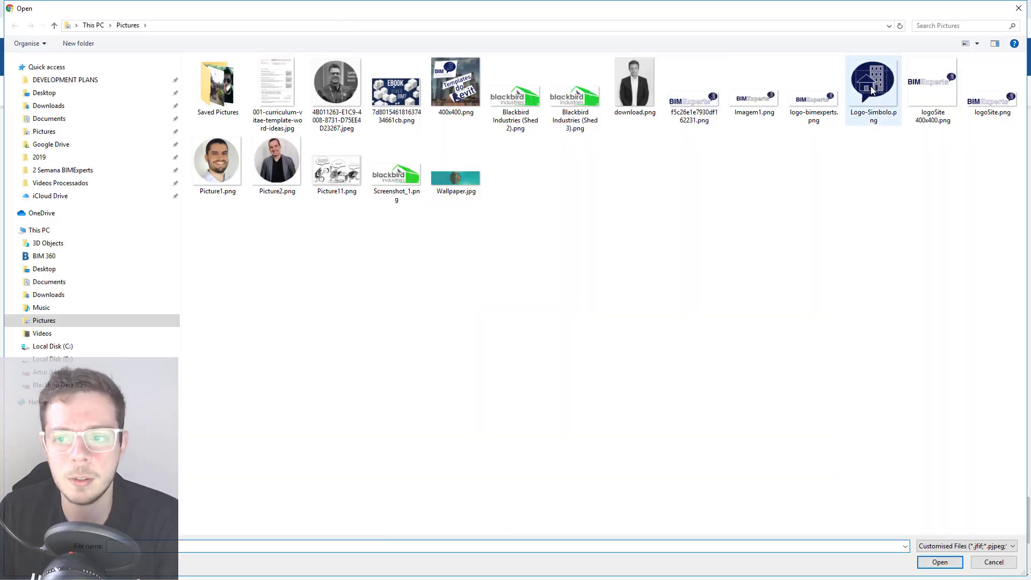
pyautogui.doubleClick(874, 86)
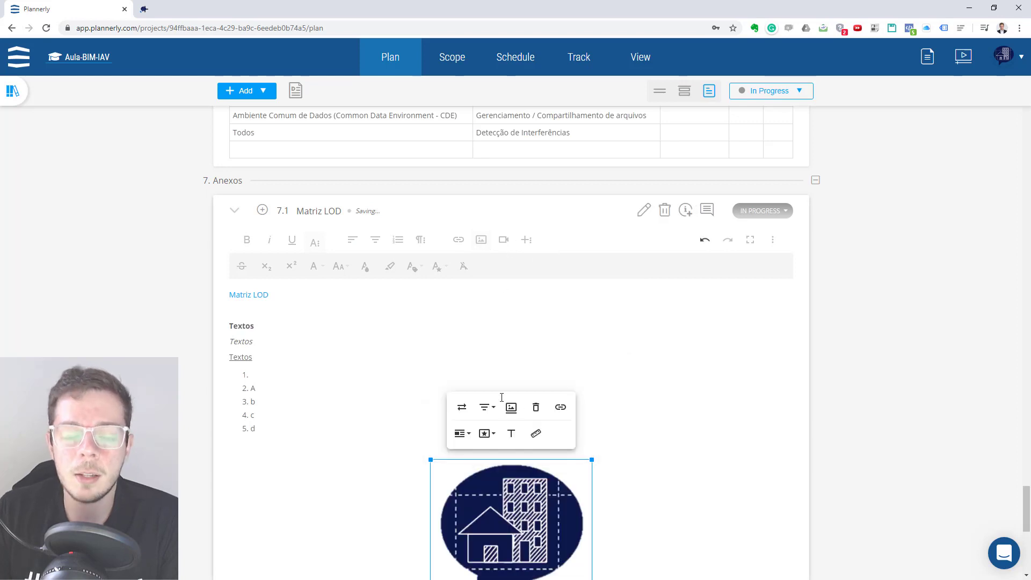
pyautogui.moveTo(499, 483); pyautogui.dragTo(400, 379)
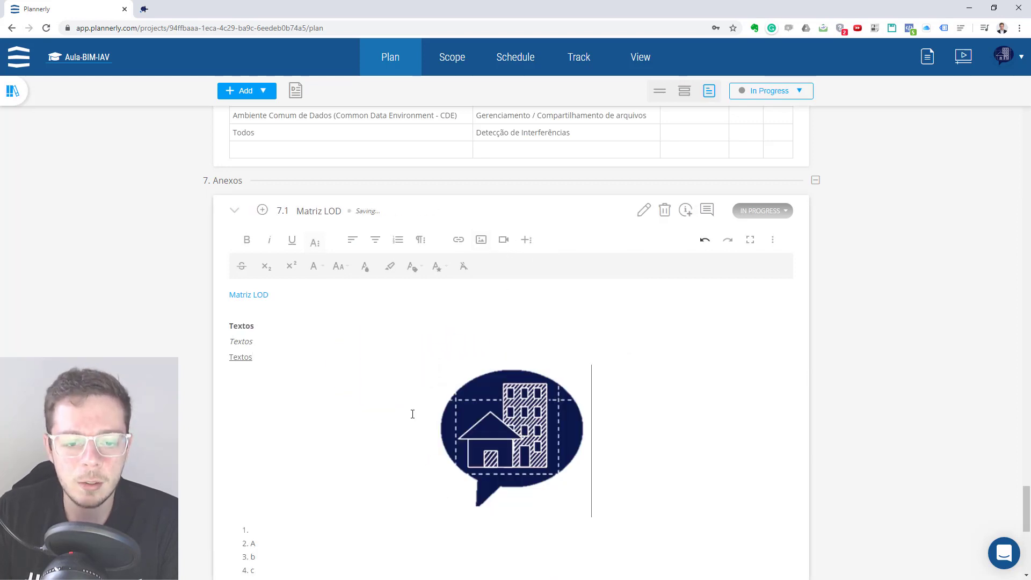
# Look at the additional insert options for emoticons and tables in the Matriz LOD section.
pyautogui.click(526, 241)
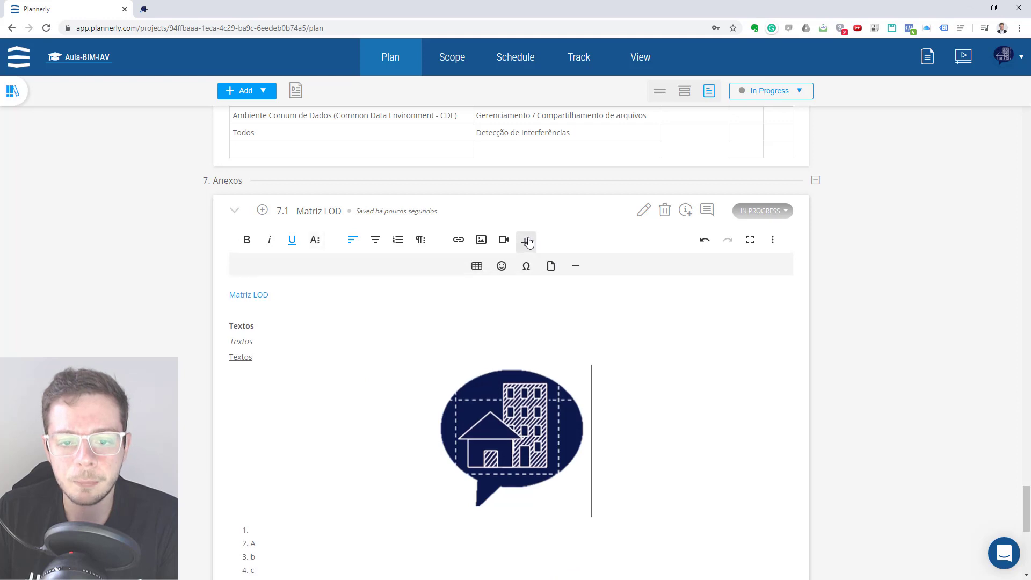
pyautogui.click(501, 267)
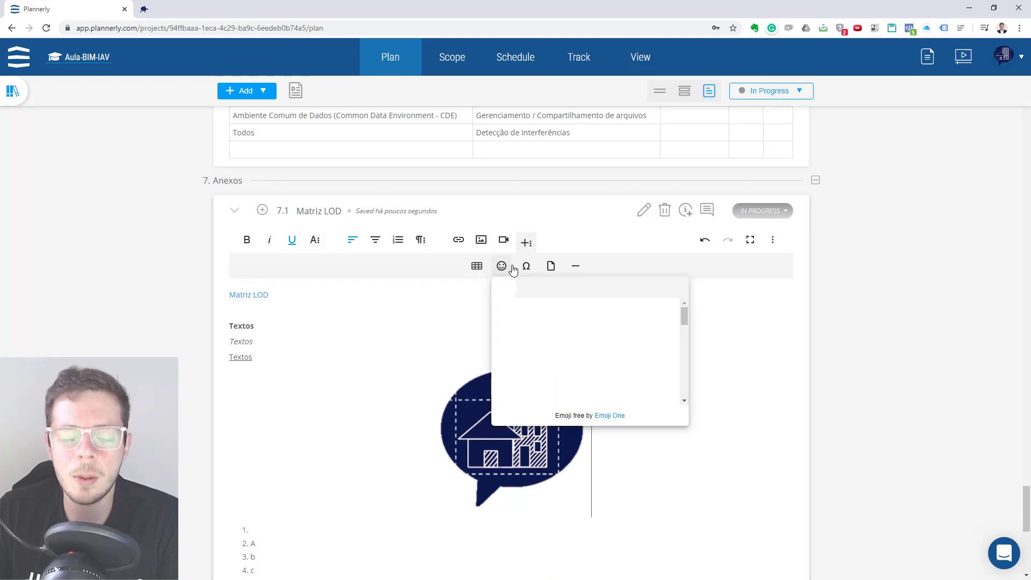
pyautogui.click(476, 269)
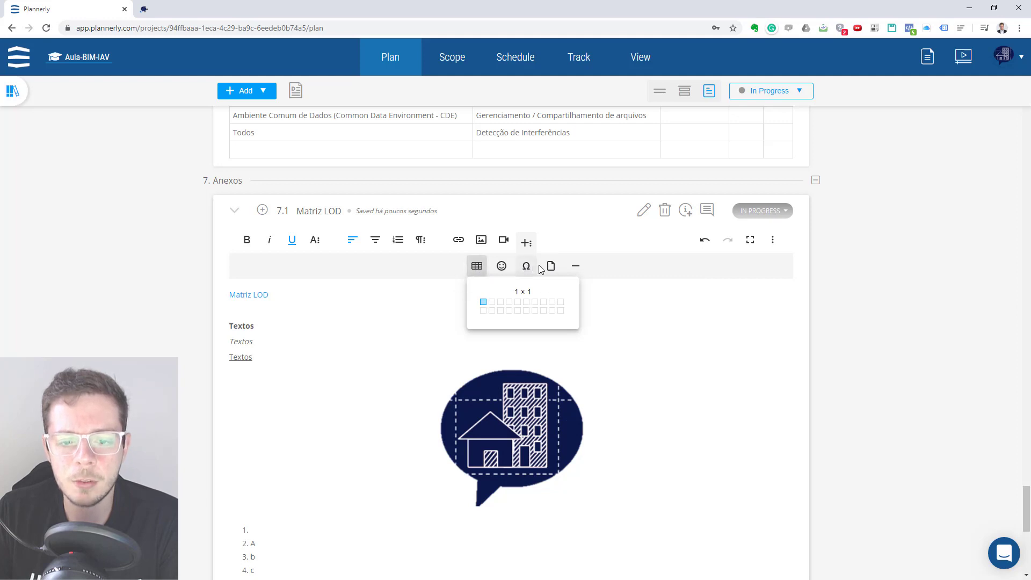
# Attach the Test-Dynamo.xlsx file from the Desktop below the logo image.
pyautogui.click(552, 268)
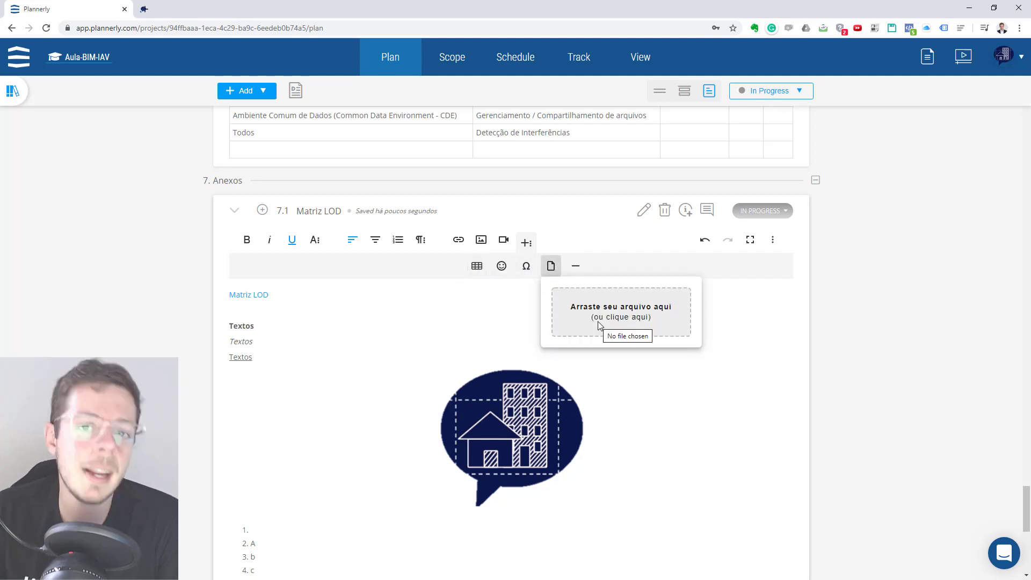
pyautogui.click(626, 321)
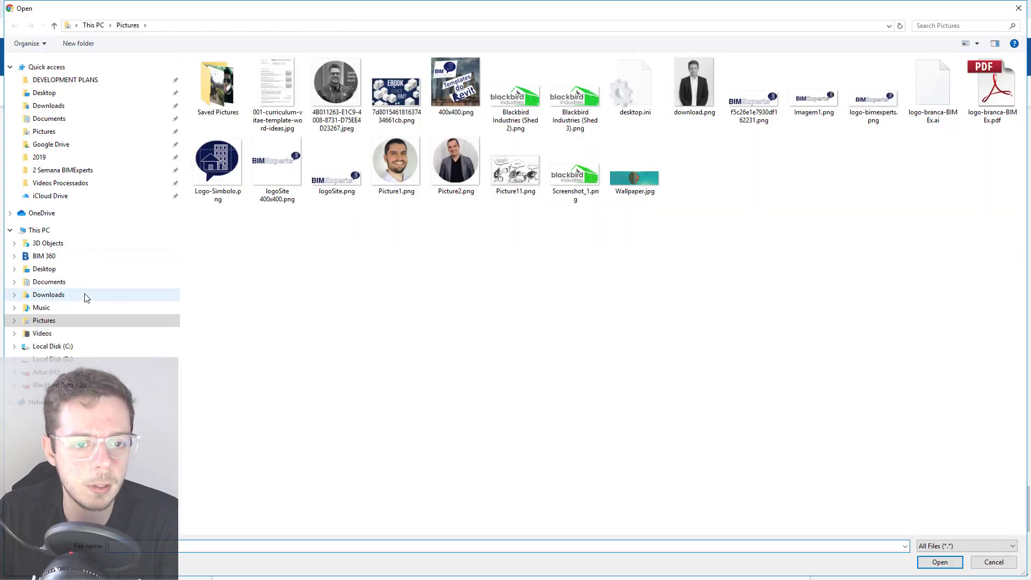
pyautogui.click(48, 269)
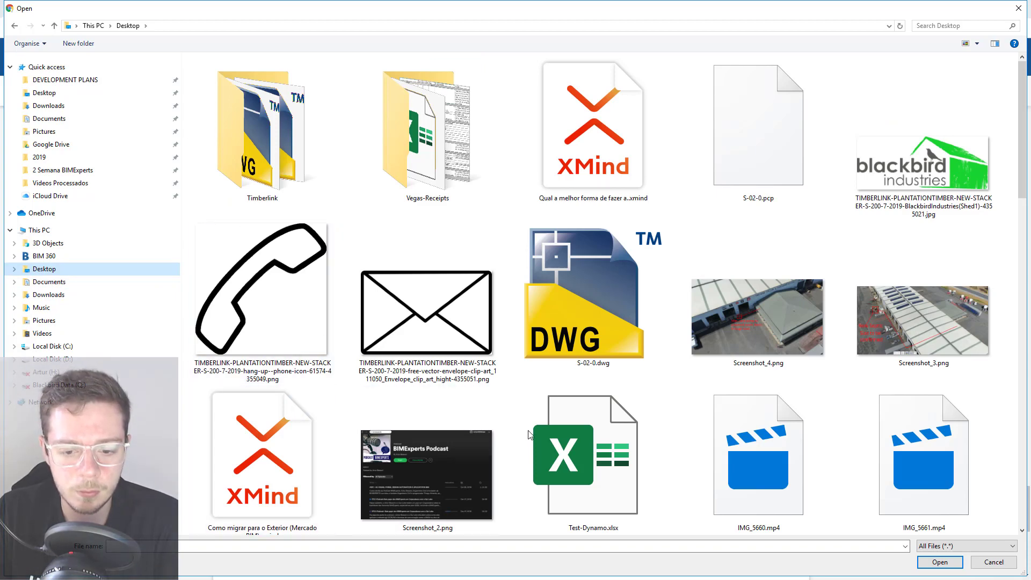
pyautogui.doubleClick(582, 449)
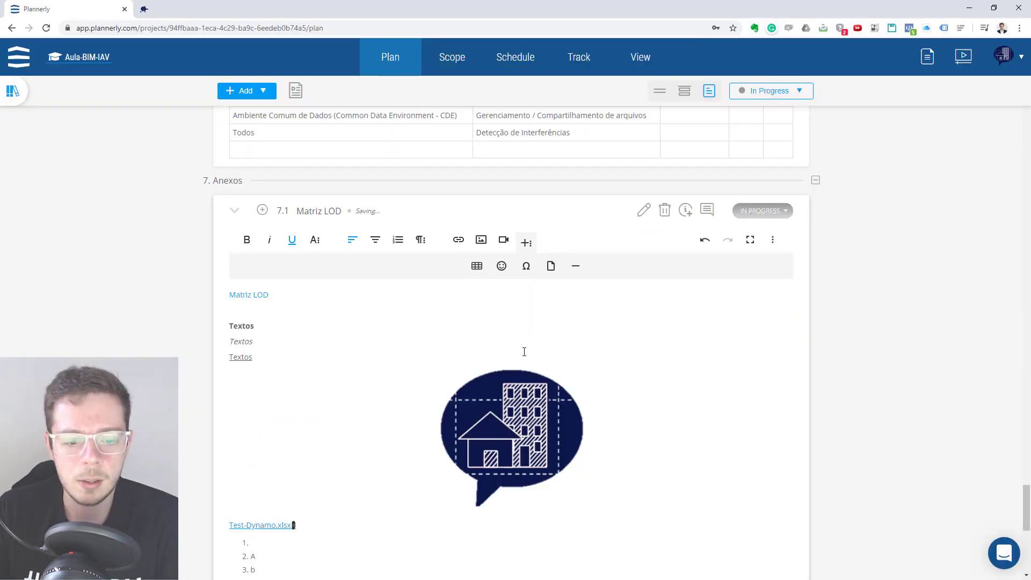
# Try downloading the attached Test-Dynamo.xlsx through its link, and cancel saving the file.
pyautogui.scroll(-1, 378, 482)
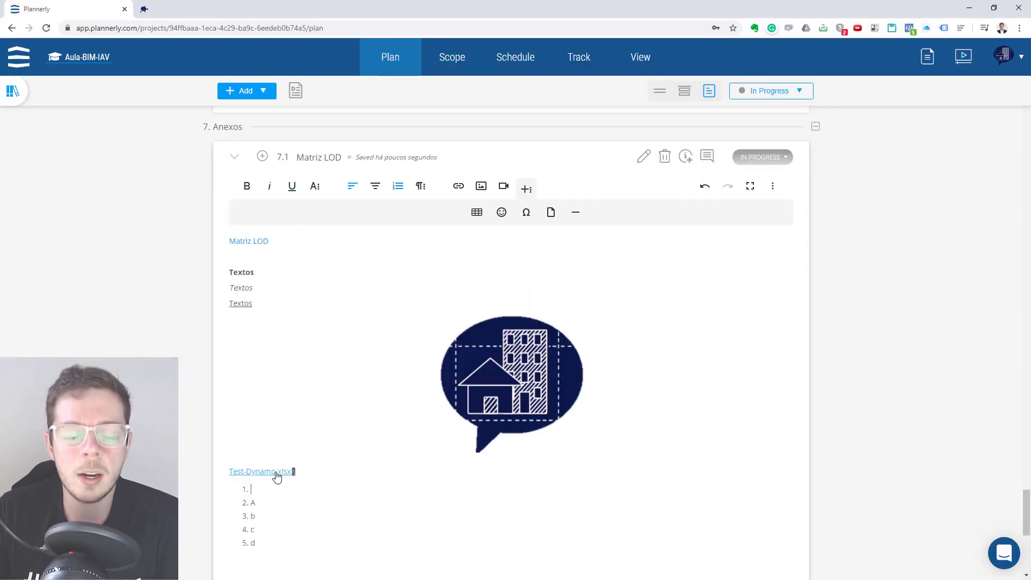
pyautogui.click(277, 475)
pyautogui.click(226, 498)
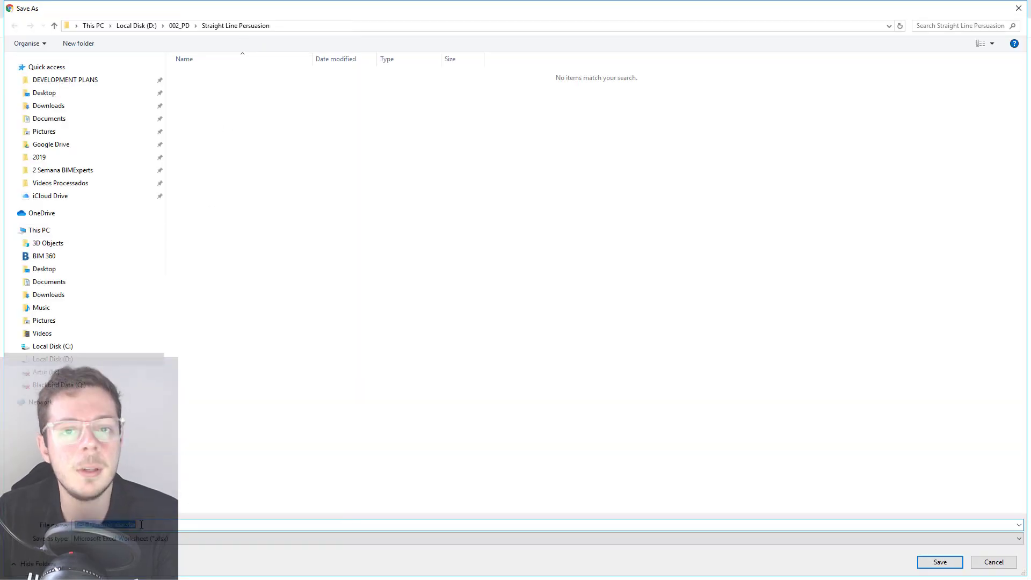
pyautogui.click(994, 562)
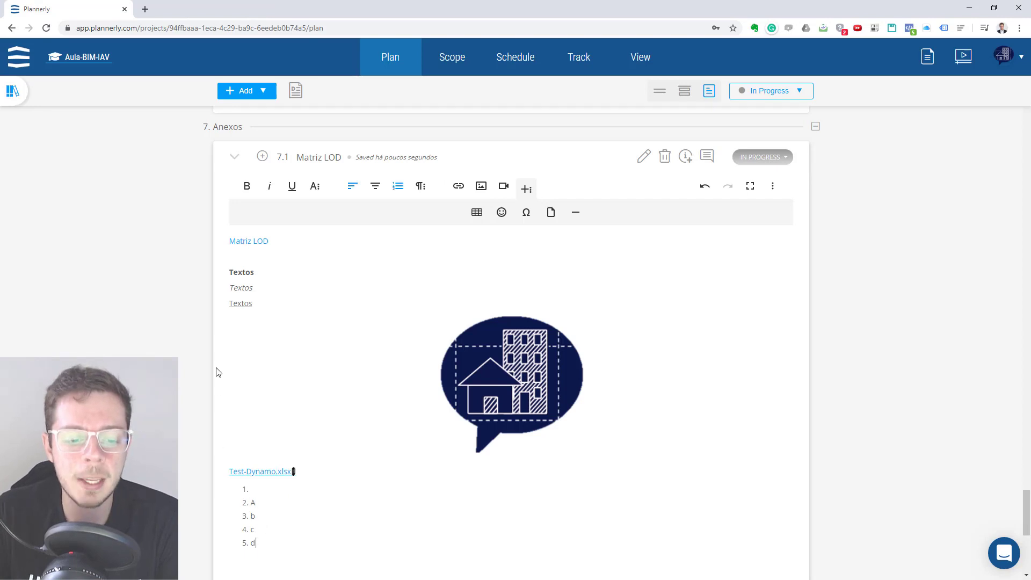
# Delete all content of the Matriz LOD section, including the texts, image, file link, list, and Matriz LOD link.
pyautogui.moveTo(217, 368); pyautogui.dragTo(225, 251)
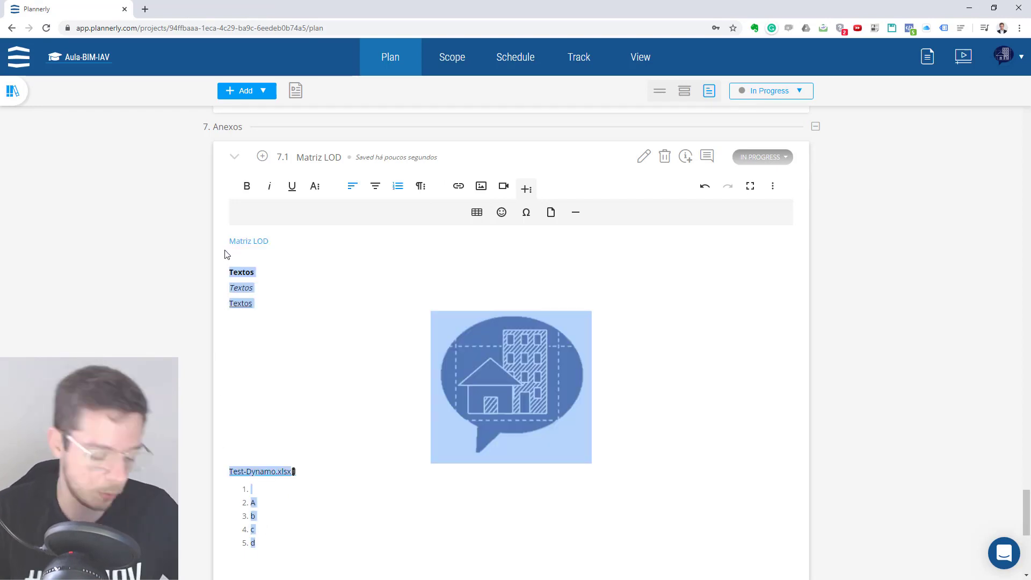
pyautogui.press('BackSpace')
pyautogui.moveTo(294, 260); pyautogui.dragTo(220, 237)
pyautogui.press('BackSpace')
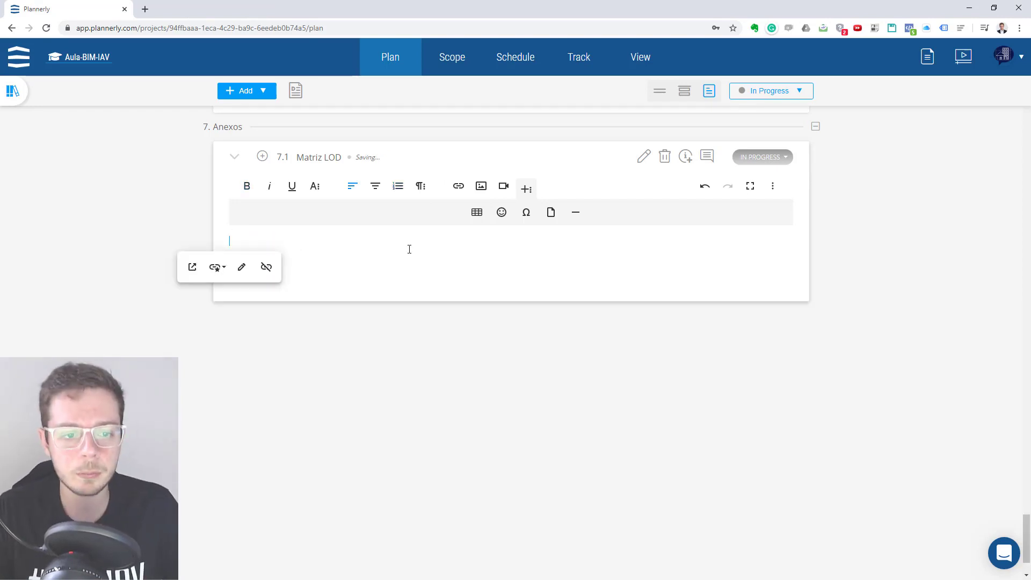
# Add the description Descrição to the Matriz LOD section.
pyautogui.click(686, 157)
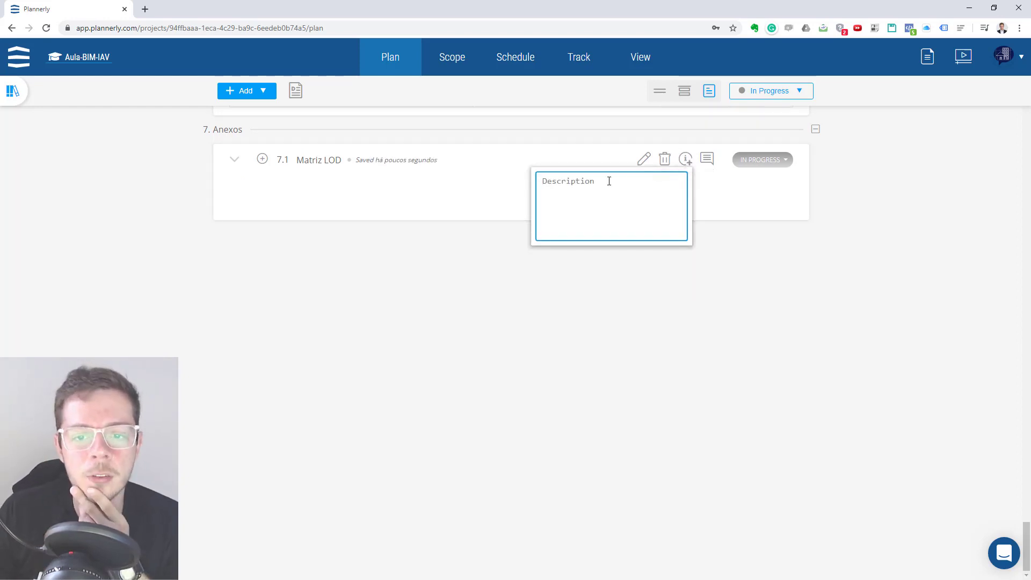
pyautogui.write('Descrição')
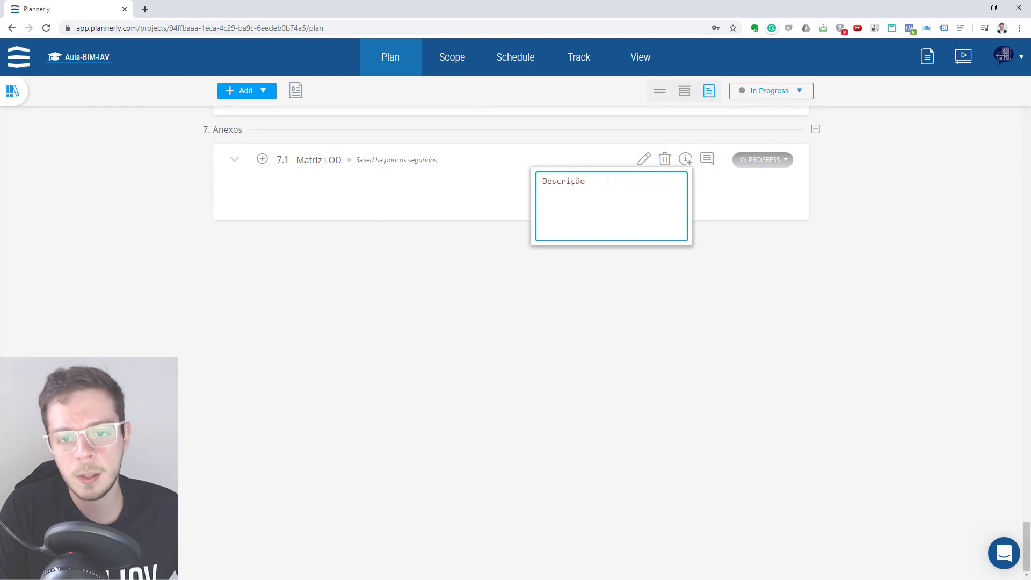
pyautogui.press('Return')
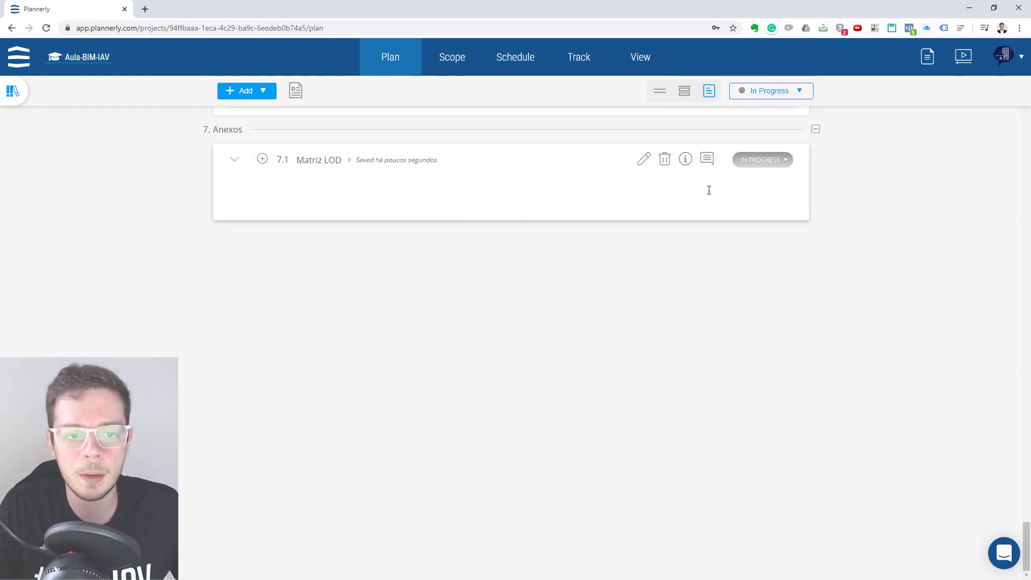
# Post the comment "Não seria melhor excluir essa tabela e colocar um link para um arquivo Excel (Google Sheets)?" on the Versões de Software section.
pyautogui.scroll(5, 702, 300)
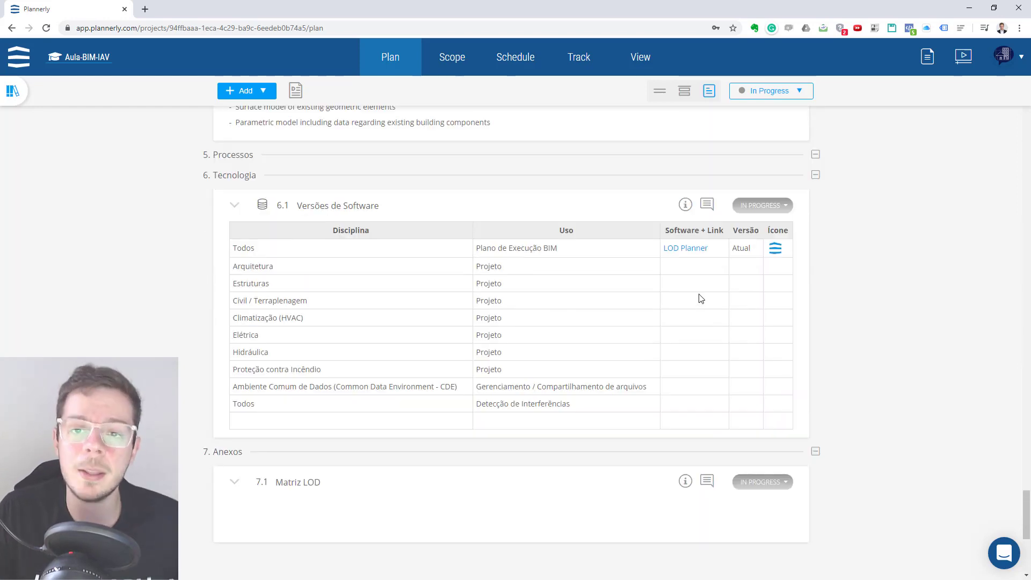
pyautogui.scroll(-2, 702, 297)
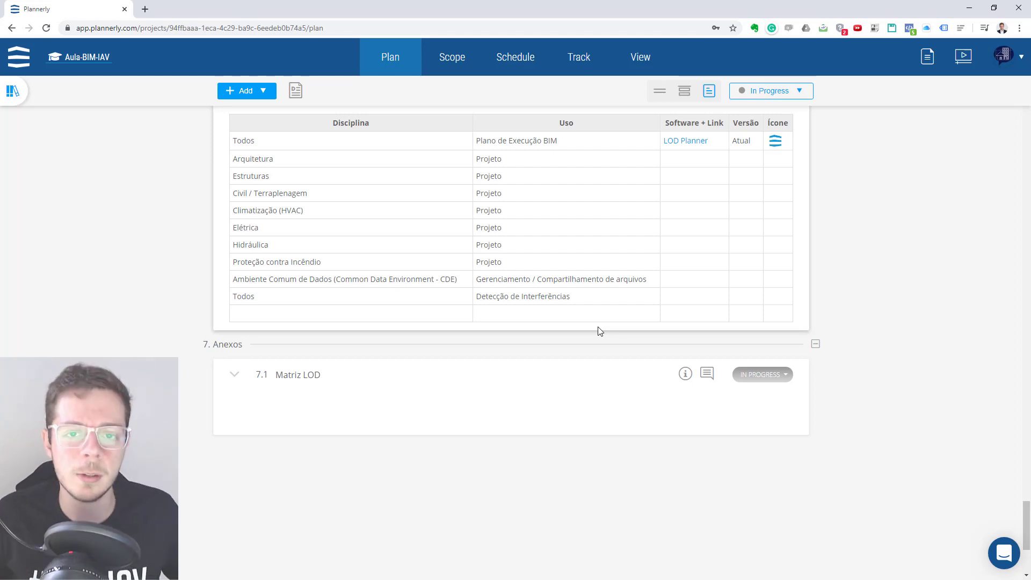
pyautogui.scroll(4, 574, 267)
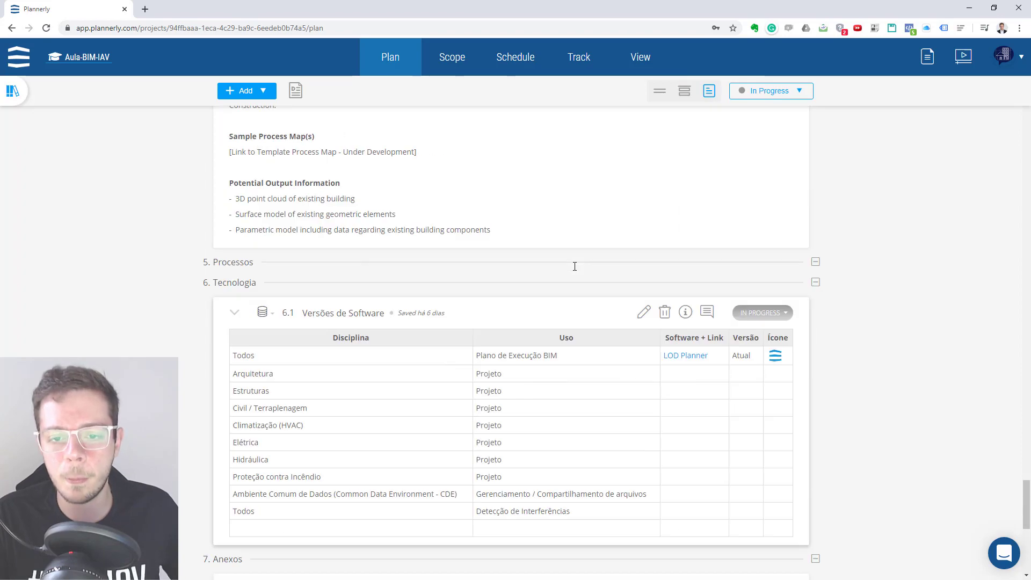
pyautogui.scroll(-2, 710, 325)
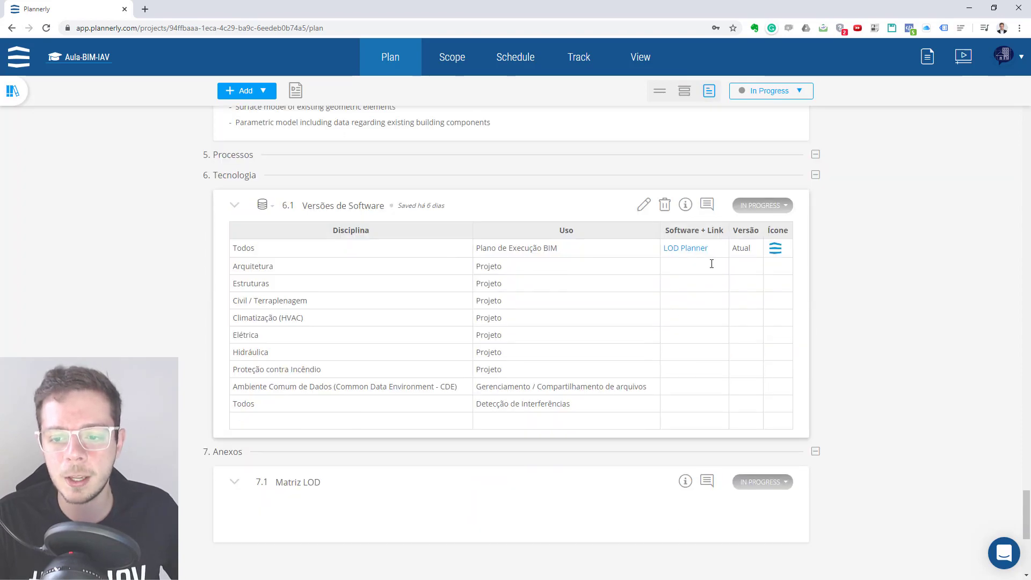
pyautogui.click(708, 205)
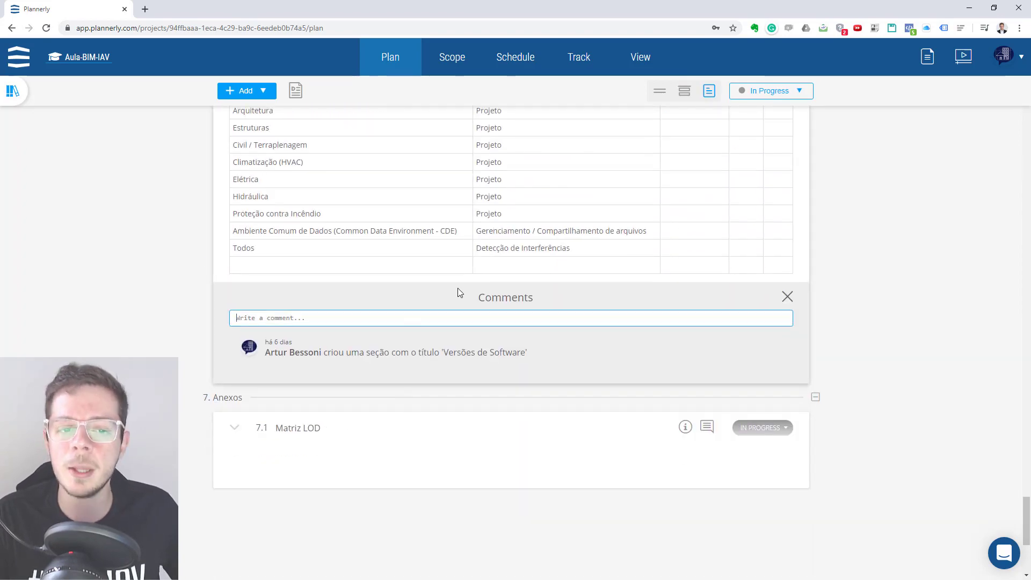
pyautogui.scroll(2, 394, 271)
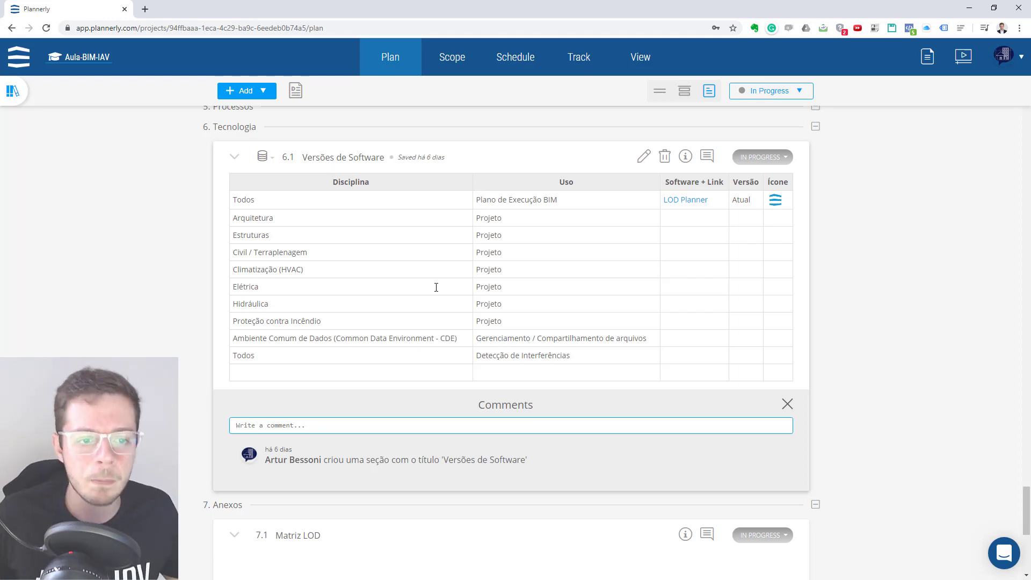
pyautogui.write('Nã')
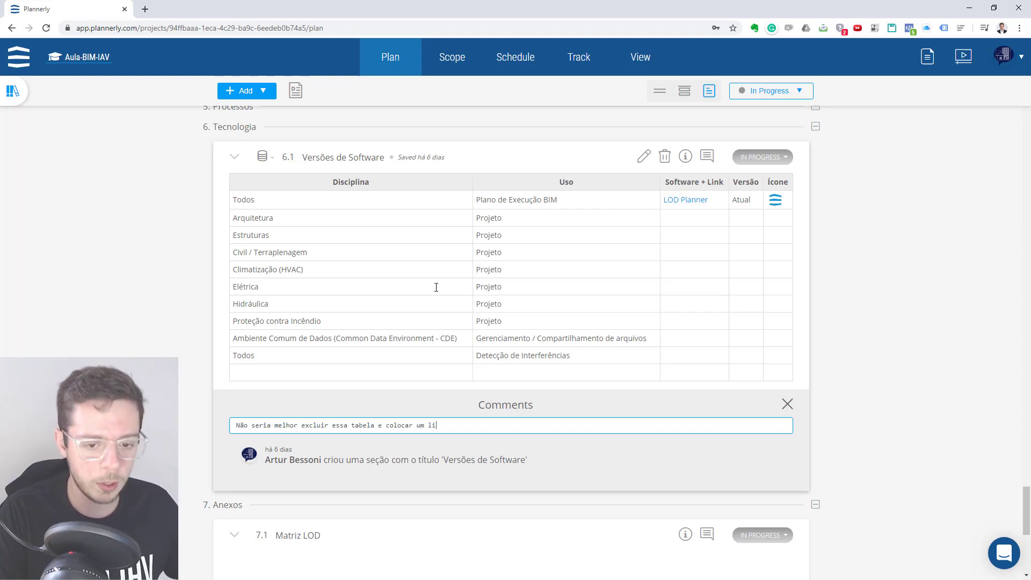
pyautogui.write('a um arquivo Excel (Google Sheets)?')
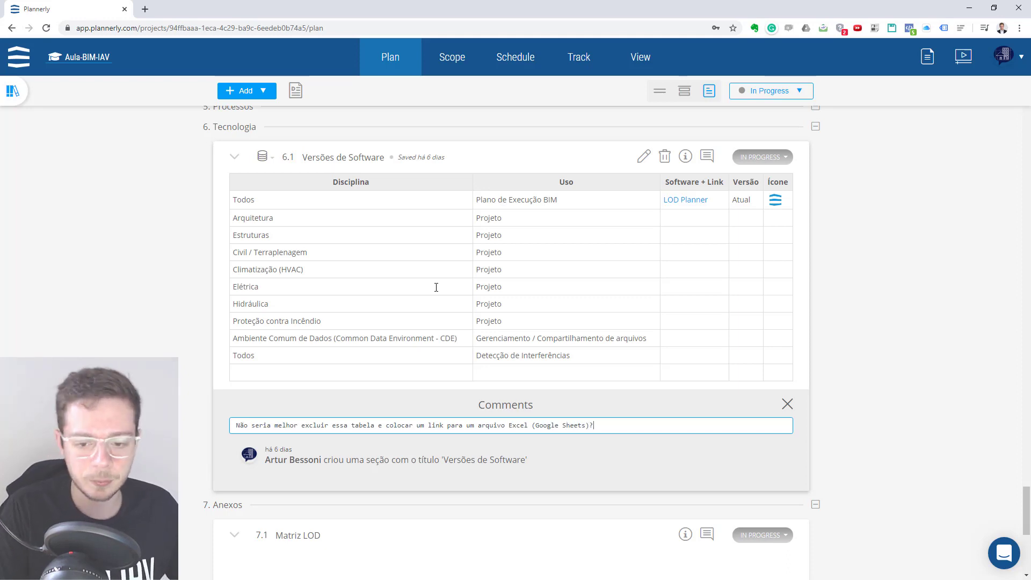
pyautogui.press('Return')
pyautogui.scroll(-1, 560, 455)
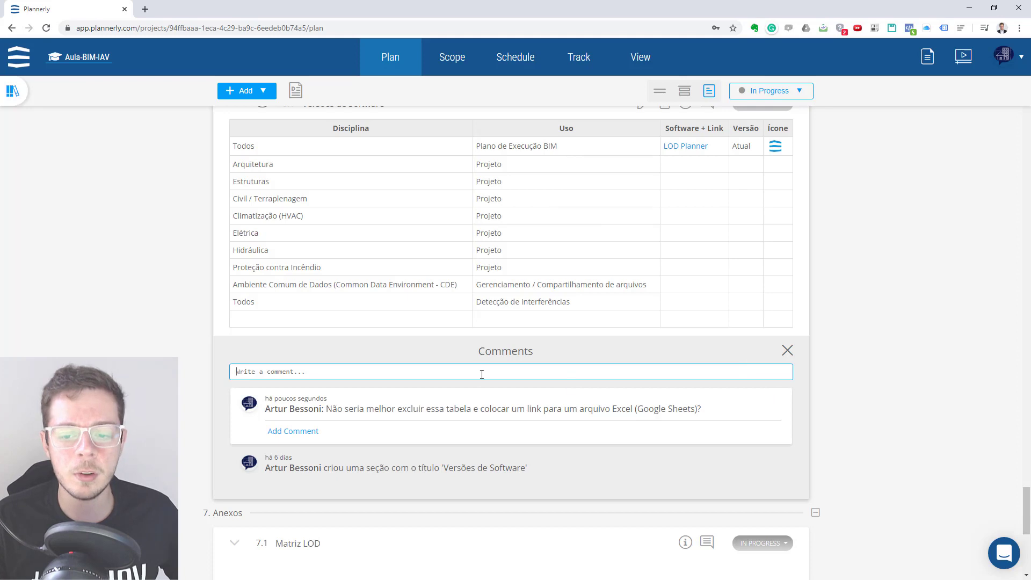
# Open a reply to the posted comment on Versões de Software and look at the options for adding a category or section.
pyautogui.click(306, 431)
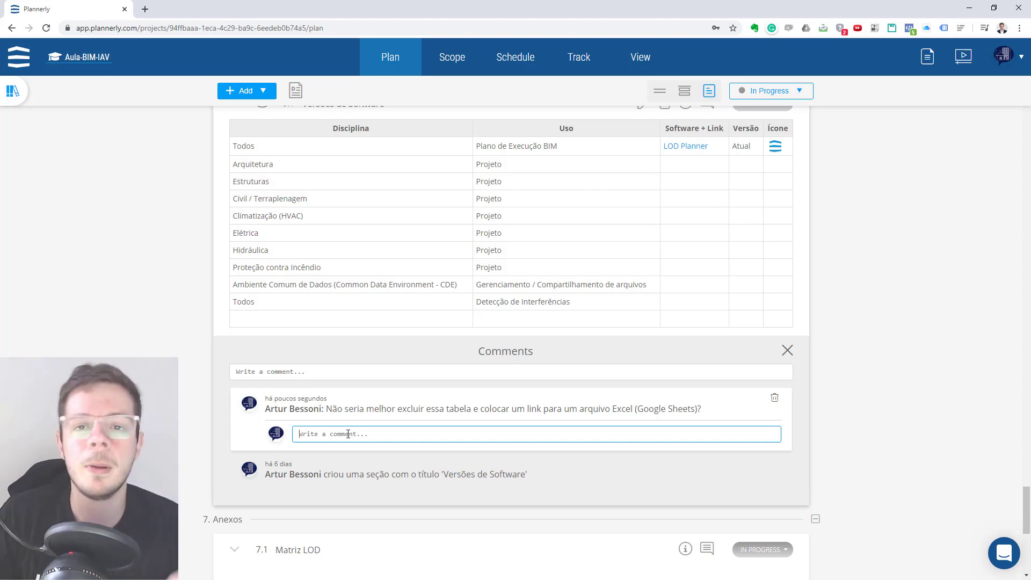
pyautogui.scroll(2, 348, 434)
pyautogui.click(253, 89)
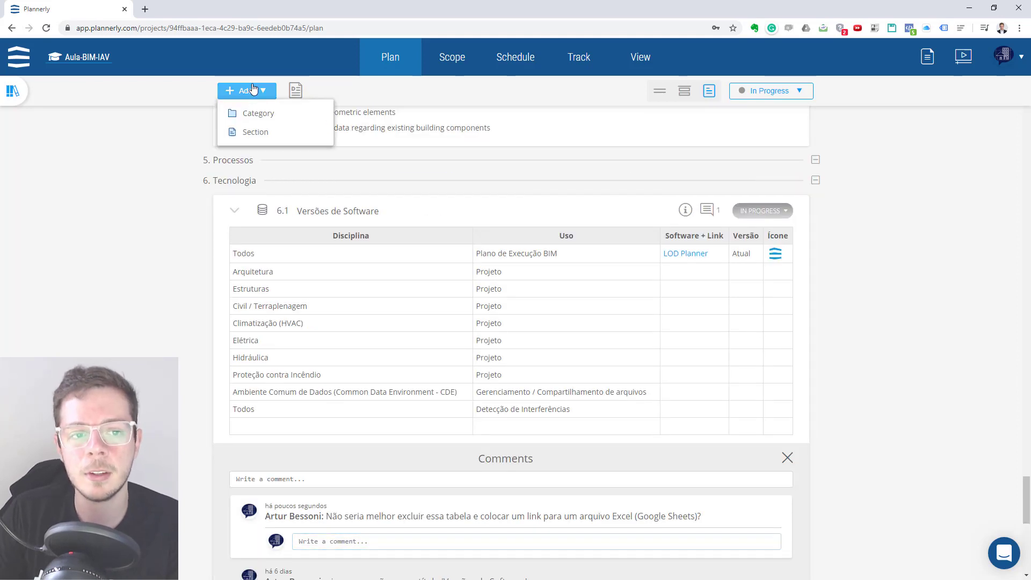
pyautogui.click(250, 132)
pyautogui.moveTo(240, 179)
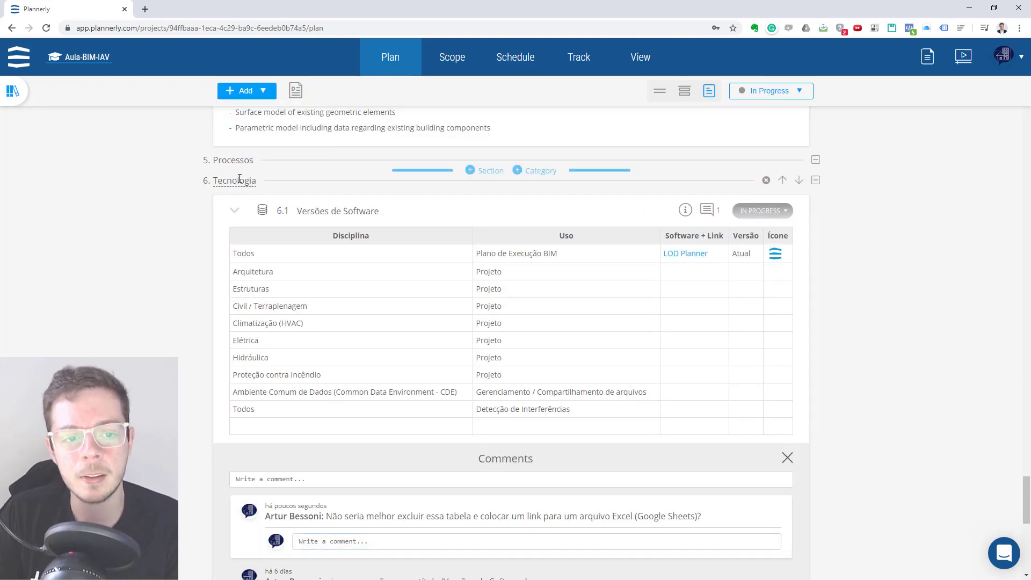
pyautogui.scroll(-1, 740, 425)
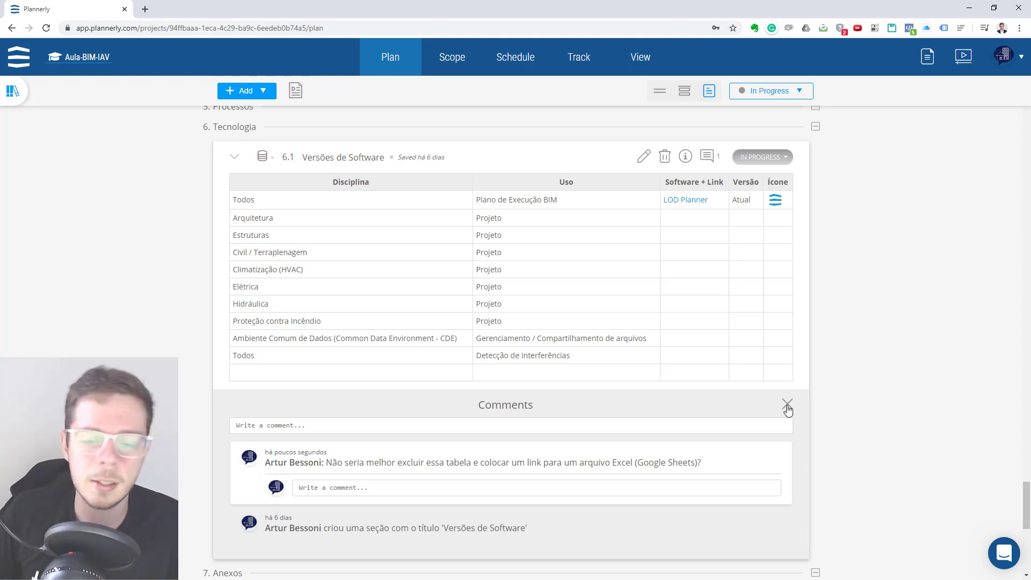
# Change the Uso entry of the Estruturas row in the Versões de Software table to Projetos and save it.
pyautogui.click(545, 278)
pyautogui.click(543, 270)
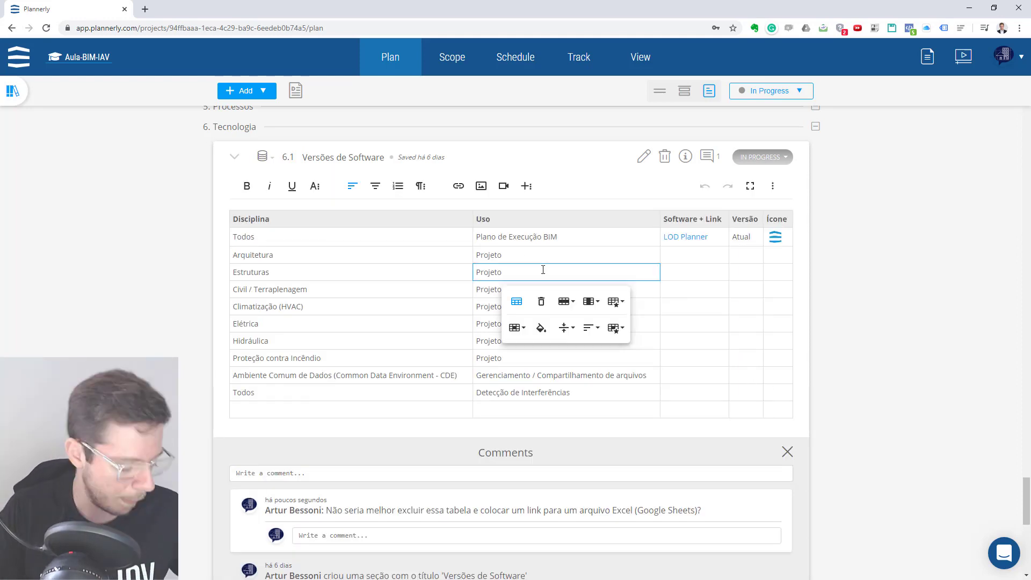
pyautogui.write('s')
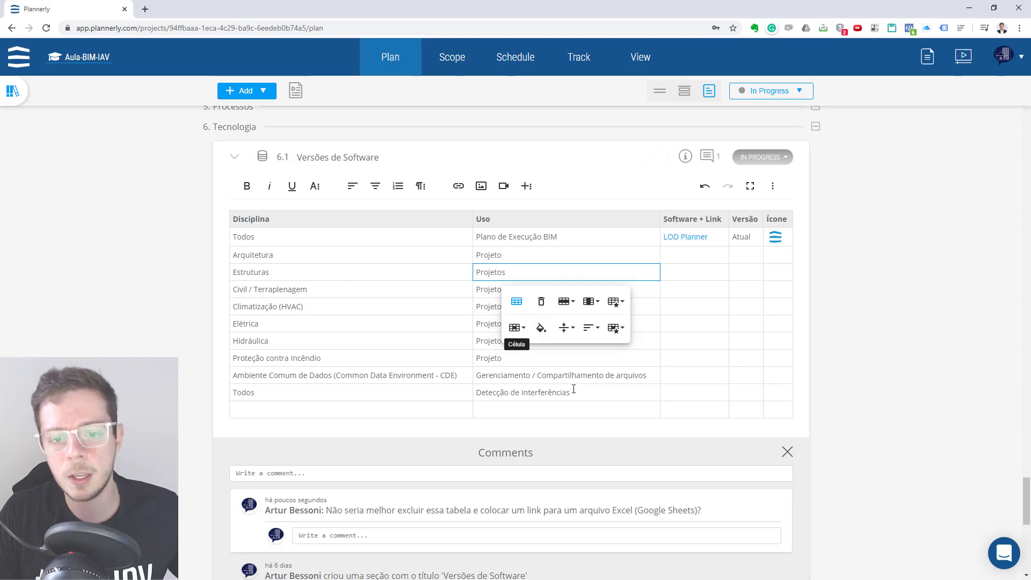
pyautogui.click(894, 357)
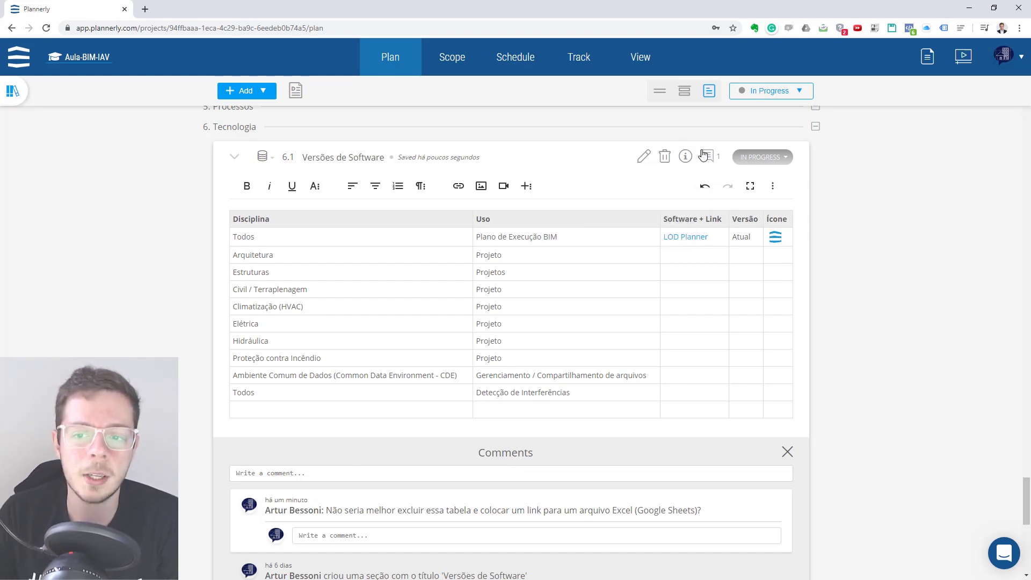
# View the status options available for the Versões de Software section without changing its status.
pyautogui.click(787, 162)
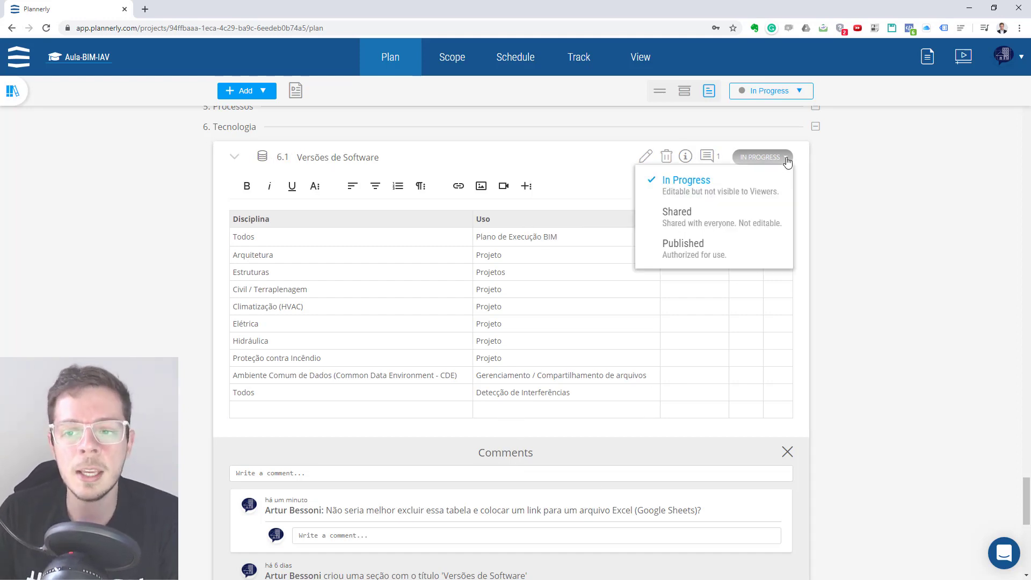
pyautogui.click(886, 271)
pyautogui.scroll(8, 885, 271)
pyautogui.scroll(5, 886, 270)
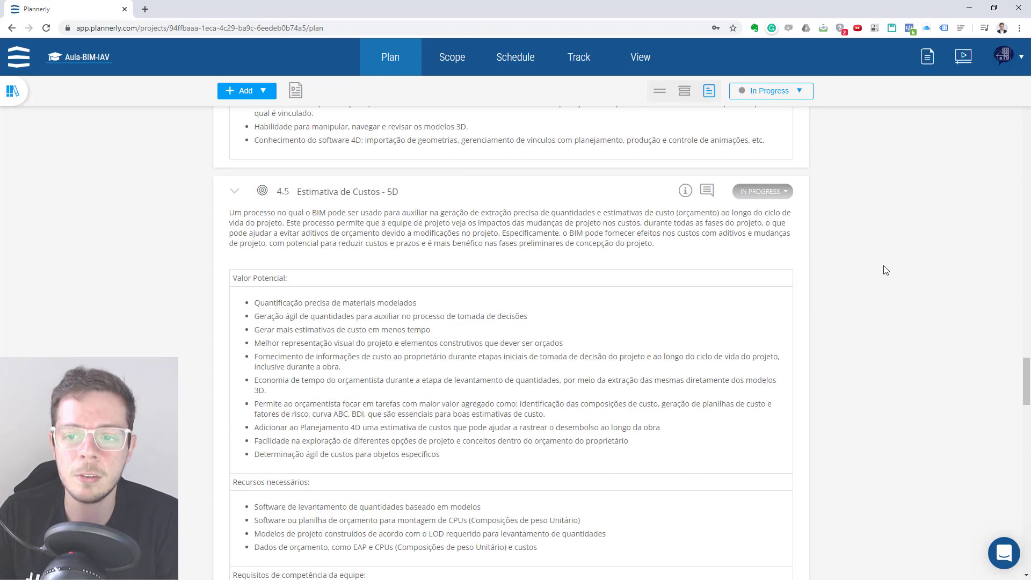
# Collapse the whole plan, and expand only the Introdução and Treinamento categories to list their sections.
pyautogui.click(661, 95)
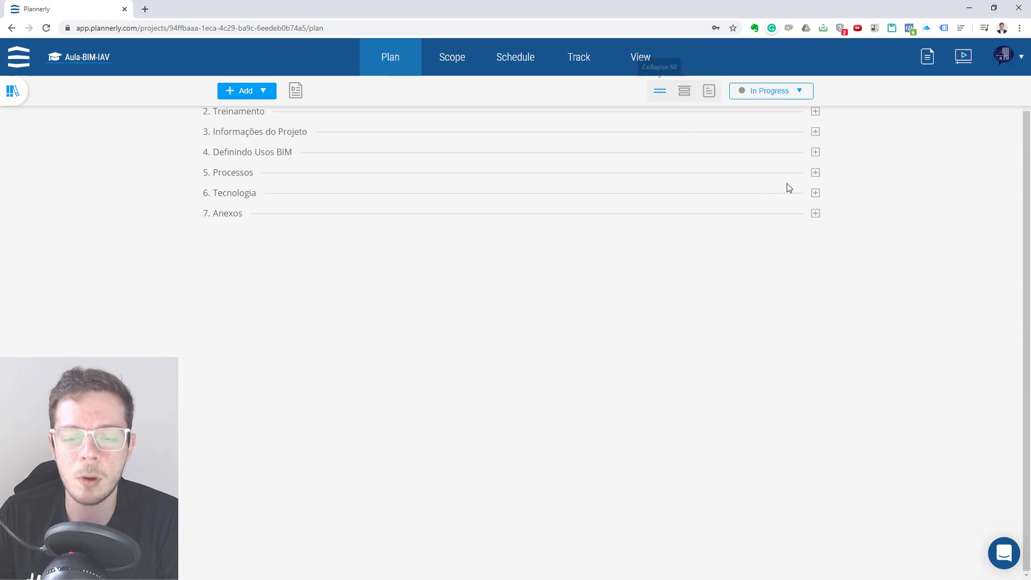
pyautogui.click(815, 120)
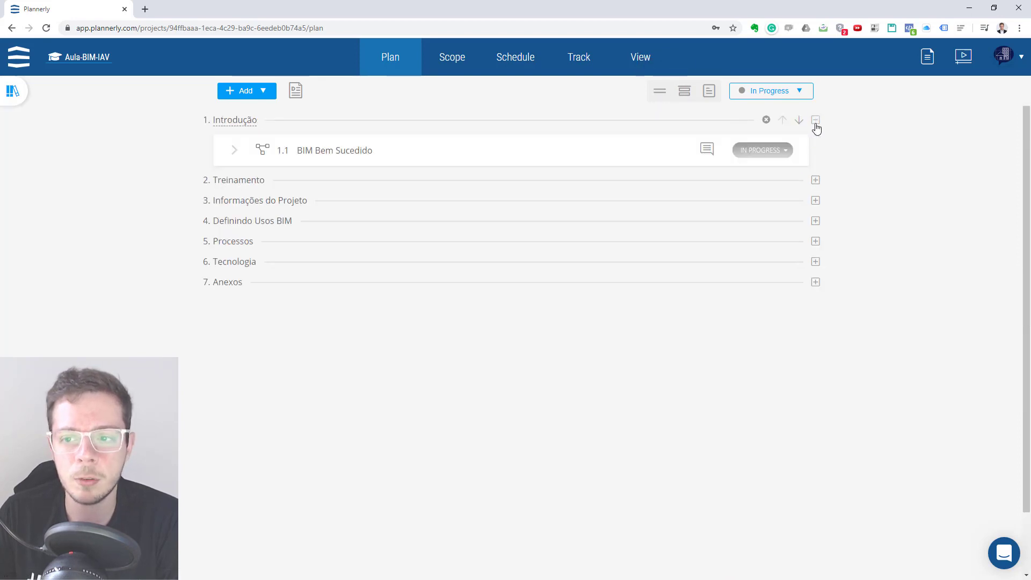
pyautogui.click(815, 180)
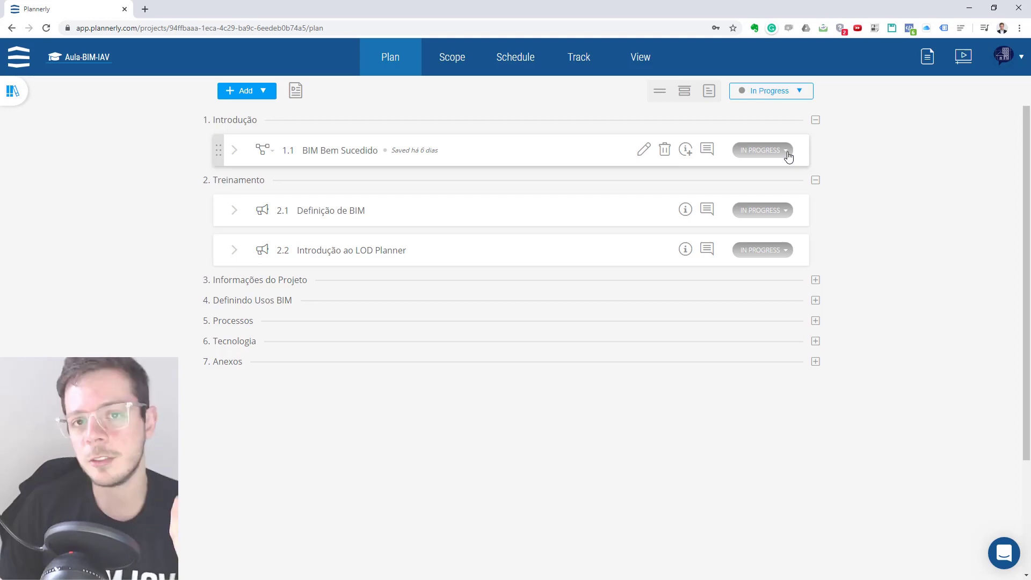
# Set the status of the BIM Bem Sucedido section to Shared and switch the plan's status filter to Show All.
pyautogui.click(787, 152)
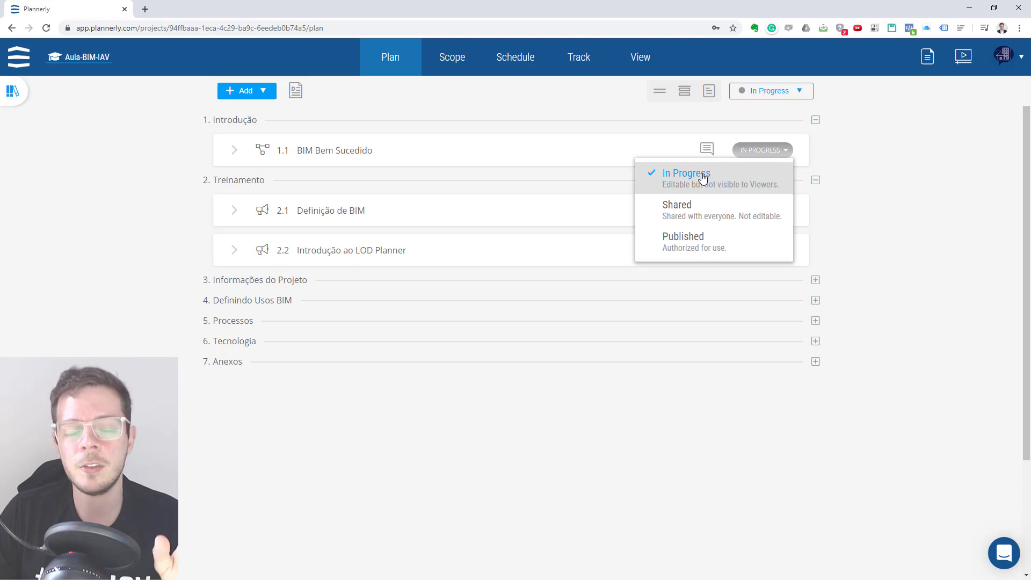
pyautogui.click(688, 215)
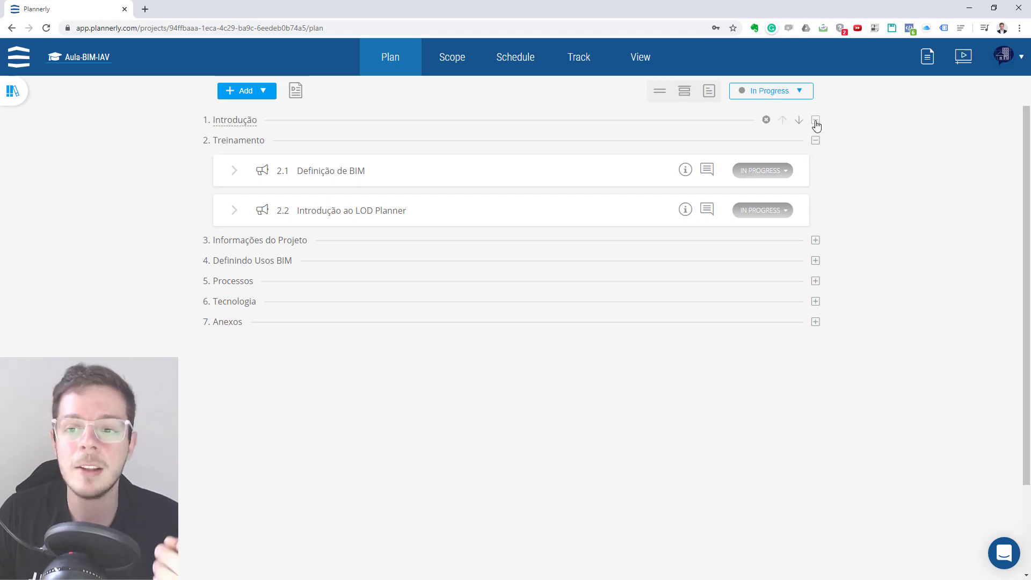
pyautogui.click(799, 92)
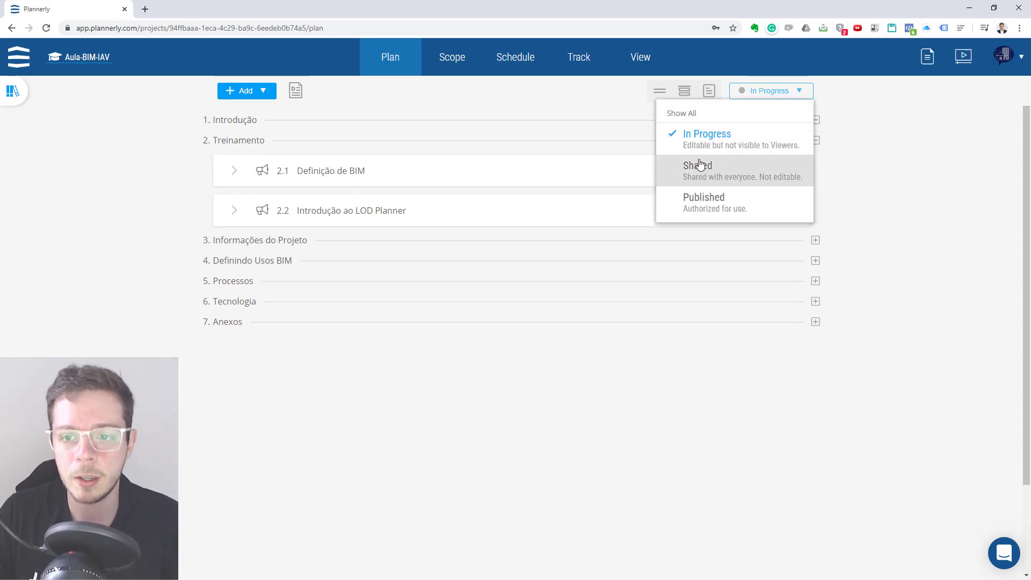
pyautogui.click(688, 119)
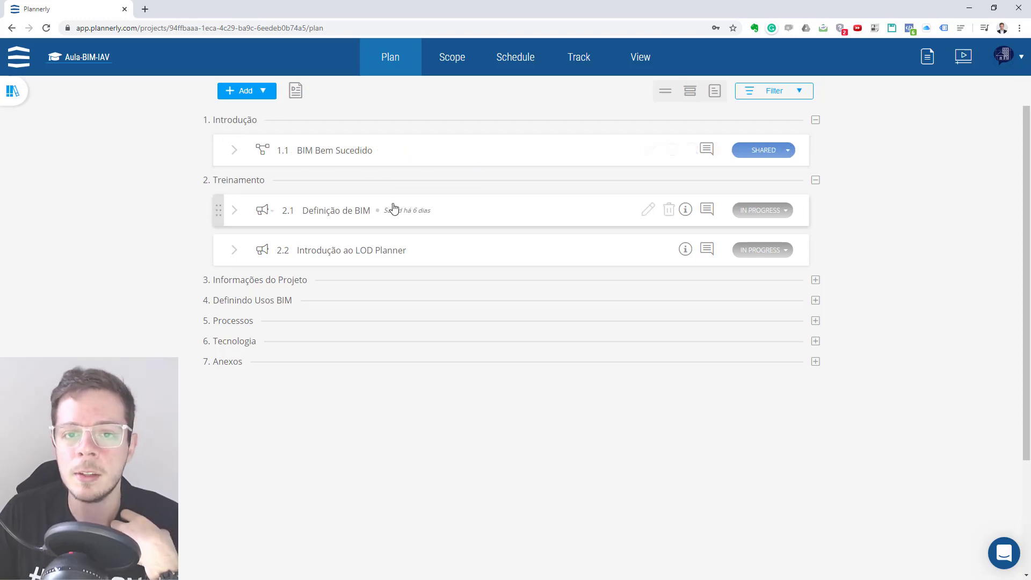
# Set the status of the Definição de BIM section under Treinamento to Published.
pyautogui.moveTo(574, 230)
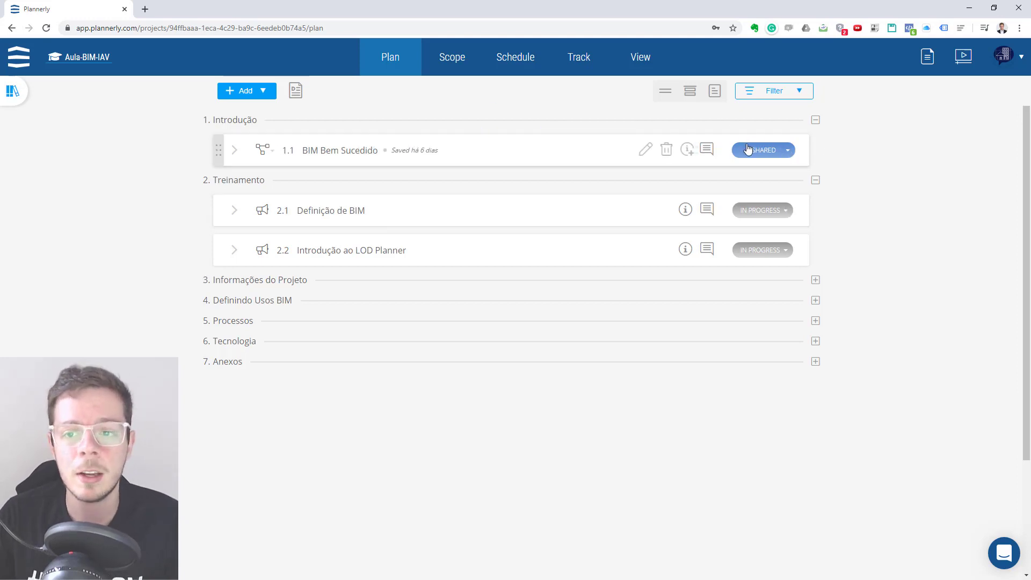
pyautogui.click(778, 217)
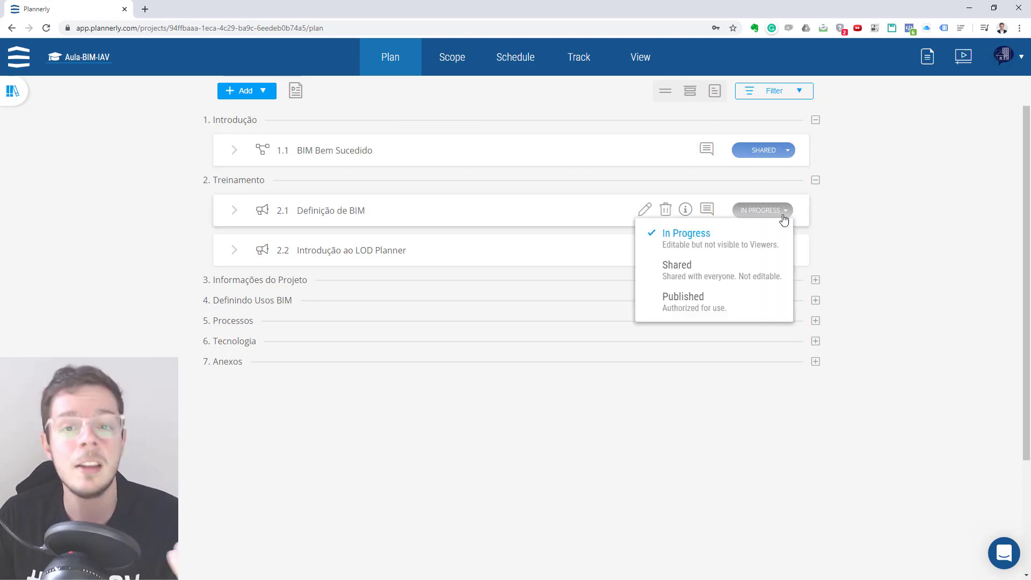
pyautogui.click(702, 302)
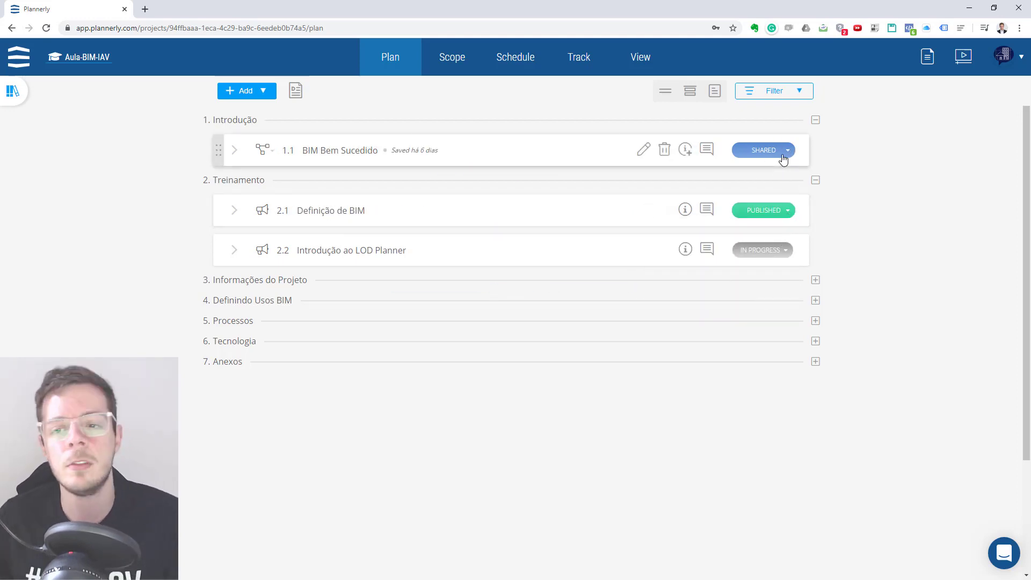
# Open the comments of the Definição de BIM section and examine the recorded status change in its activity history.
pyautogui.moveTo(760, 231)
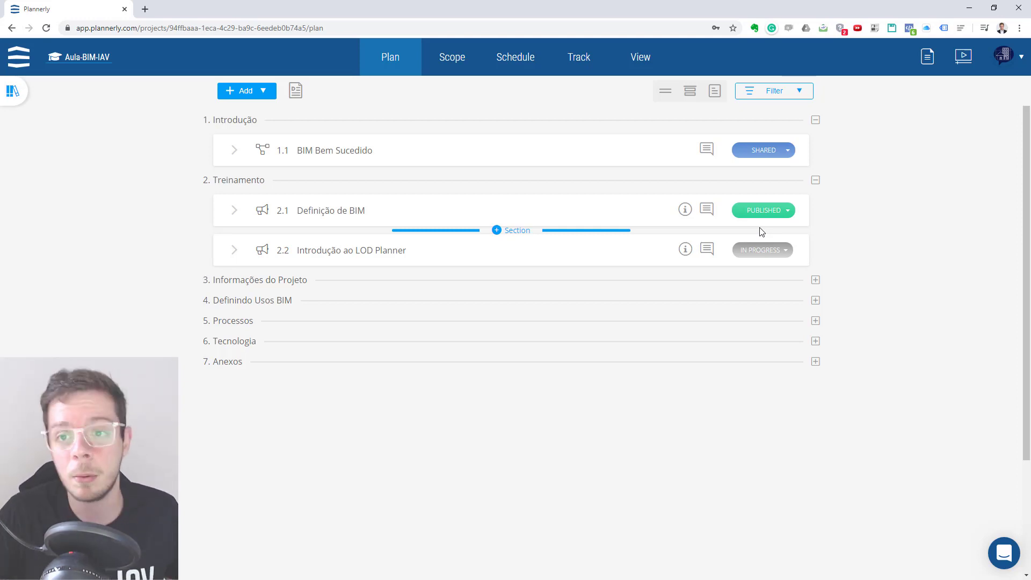
pyautogui.click(707, 209)
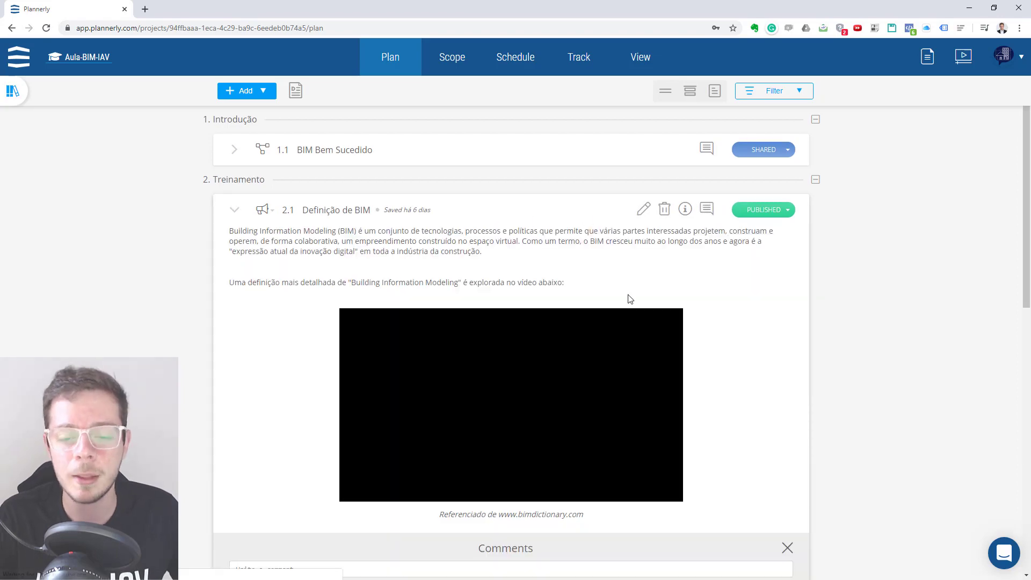
pyautogui.scroll(-2, 626, 295)
pyautogui.click(509, 465)
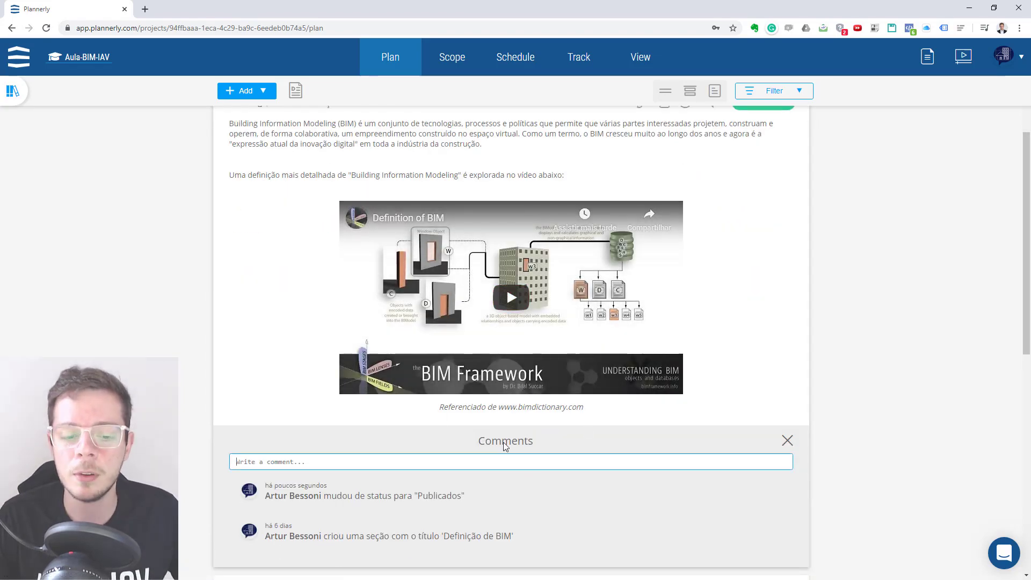
pyautogui.scroll(1, 601, 421)
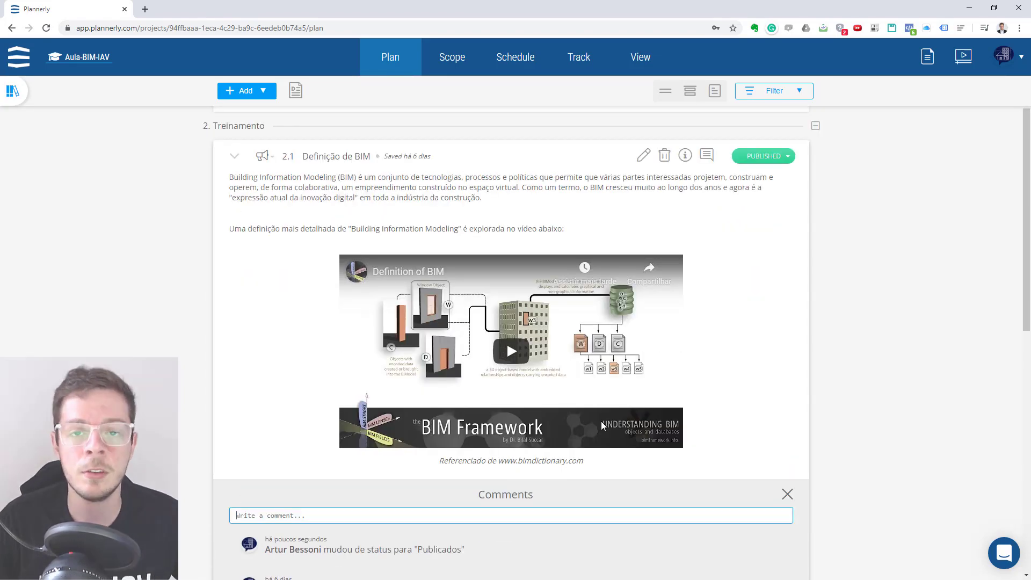
pyautogui.scroll(-2, 508, 340)
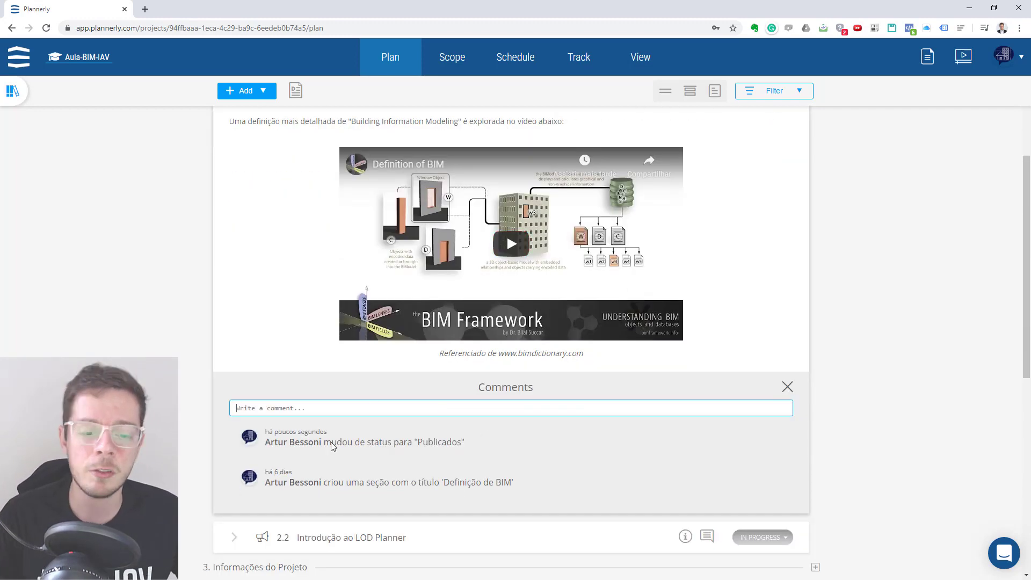
pyautogui.scroll(1, 367, 517)
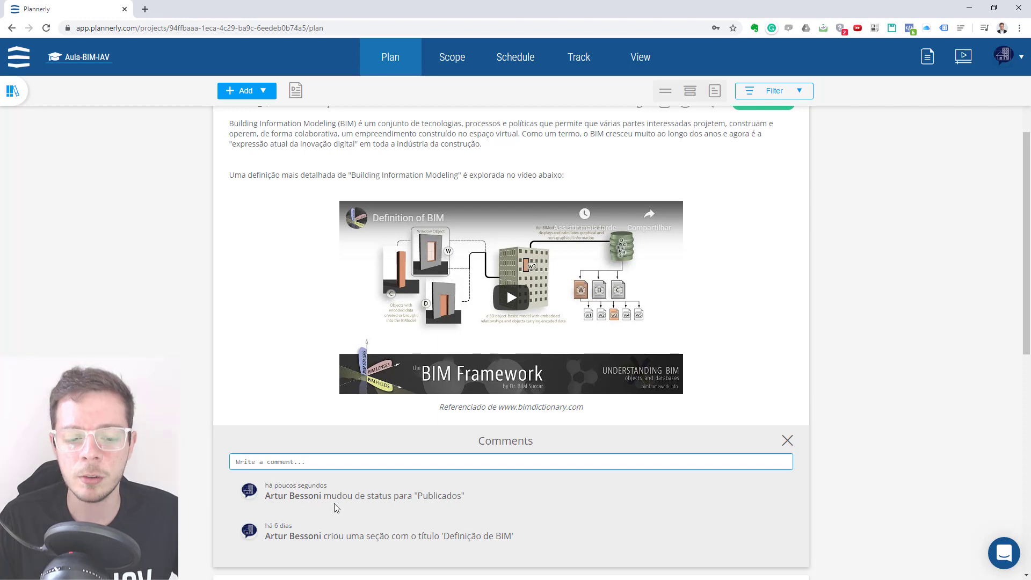
pyautogui.moveTo(374, 497); pyautogui.dragTo(450, 502)
pyautogui.click(449, 501)
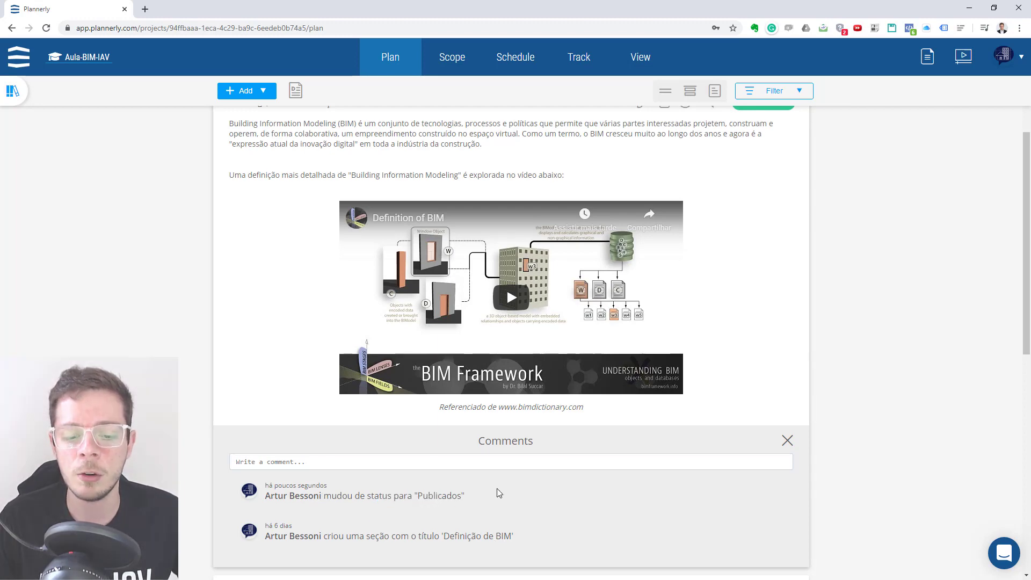
# Set the status of the Definição de BIM section to Shared.
pyautogui.scroll(2, 673, 275)
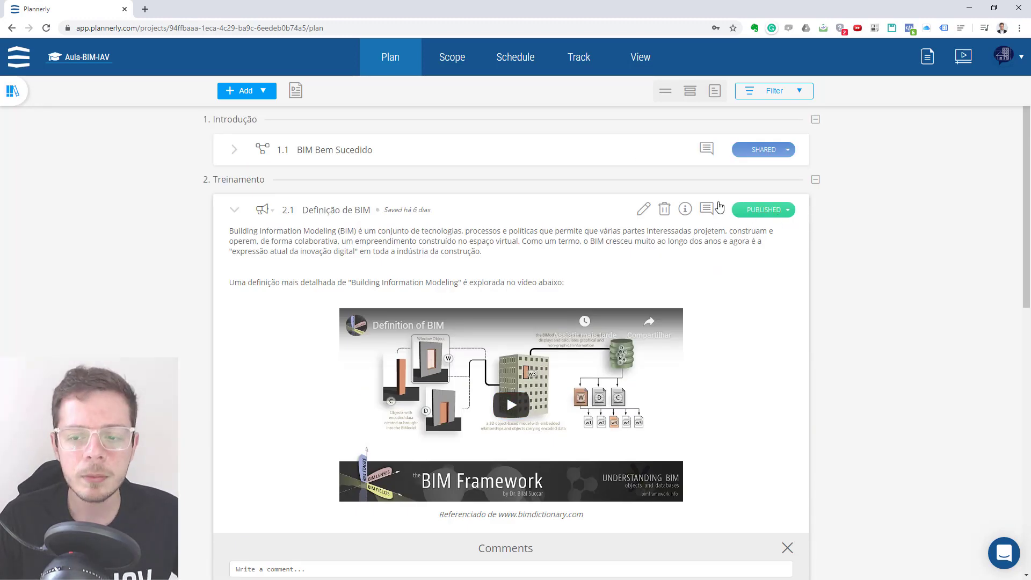
pyautogui.click(781, 213)
pyautogui.click(739, 266)
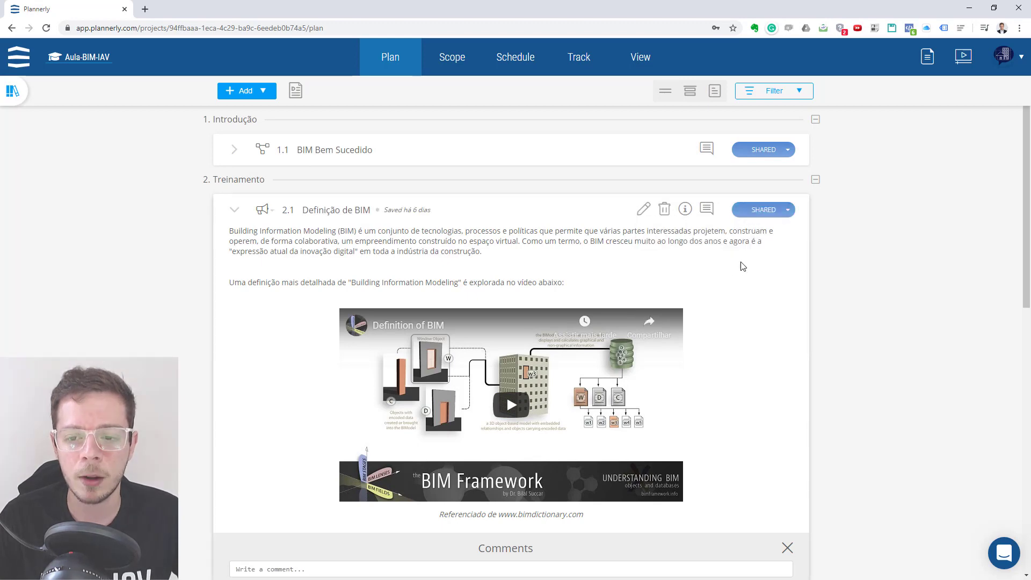
# Review the latest status entry in the Definição de BIM activity history, and collapse the Treinamento and Introdução categories.
pyautogui.scroll(-3, 752, 274)
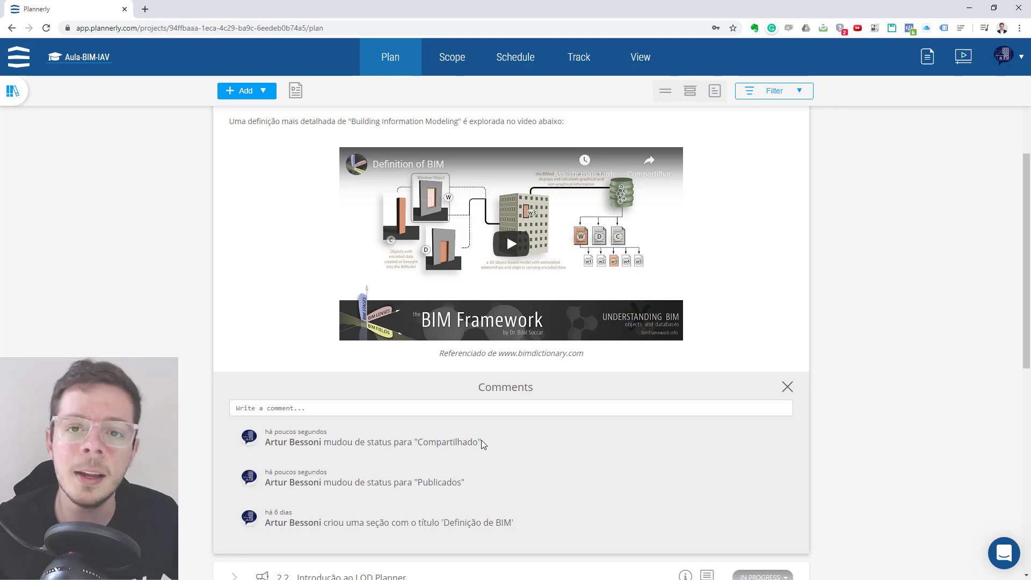
pyautogui.scroll(3, 778, 323)
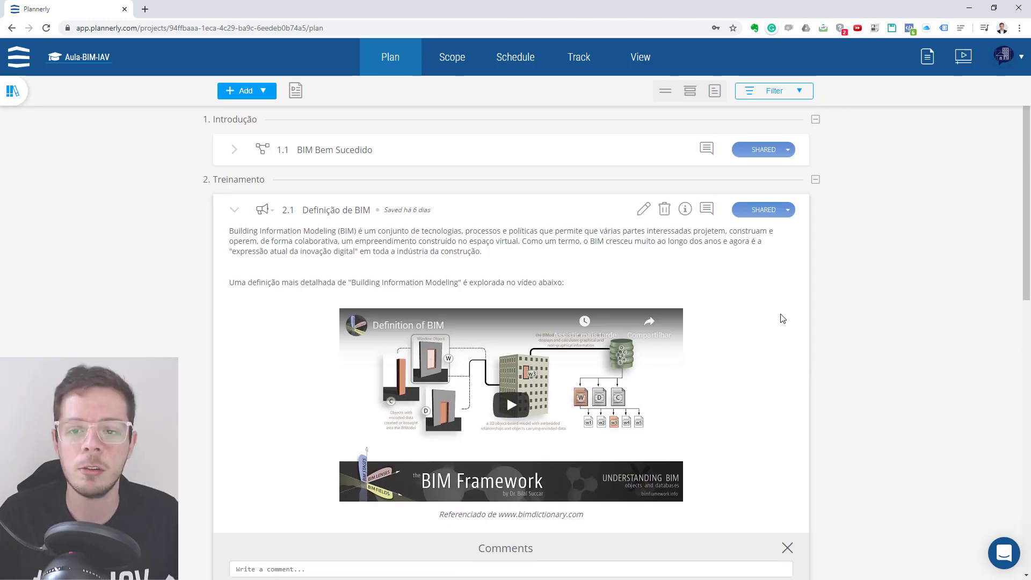
pyautogui.click(816, 179)
pyautogui.click(816, 120)
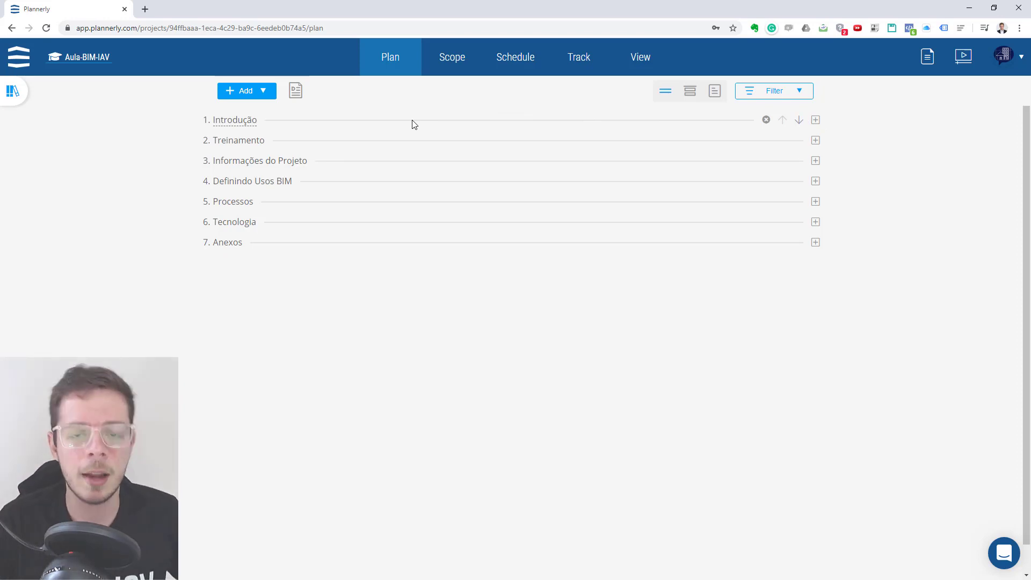
# Open the content library and look through its source lists under Templates and My Projects.
pyautogui.click(14, 90)
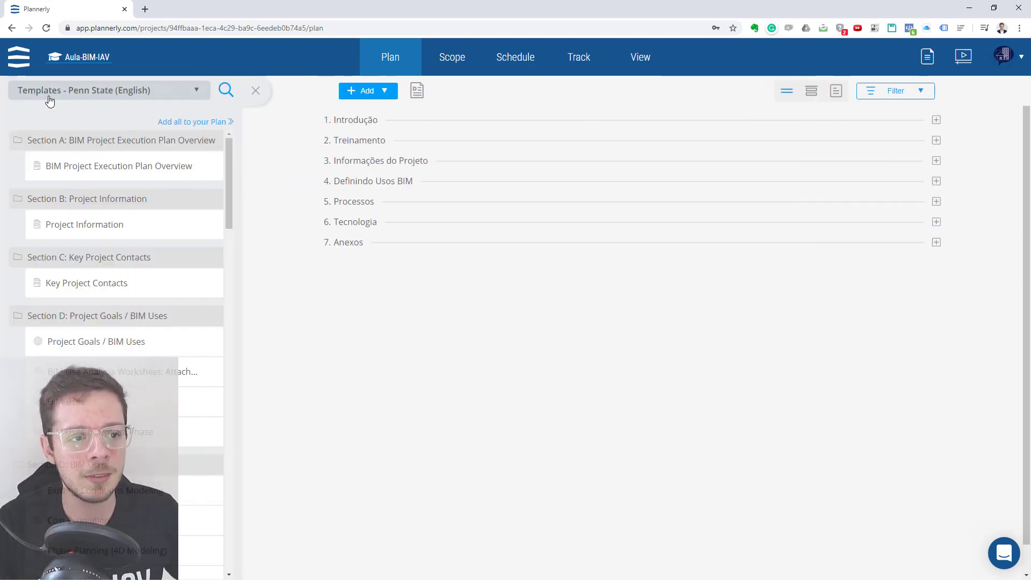
pyautogui.click(165, 99)
pyautogui.moveTo(100, 116)
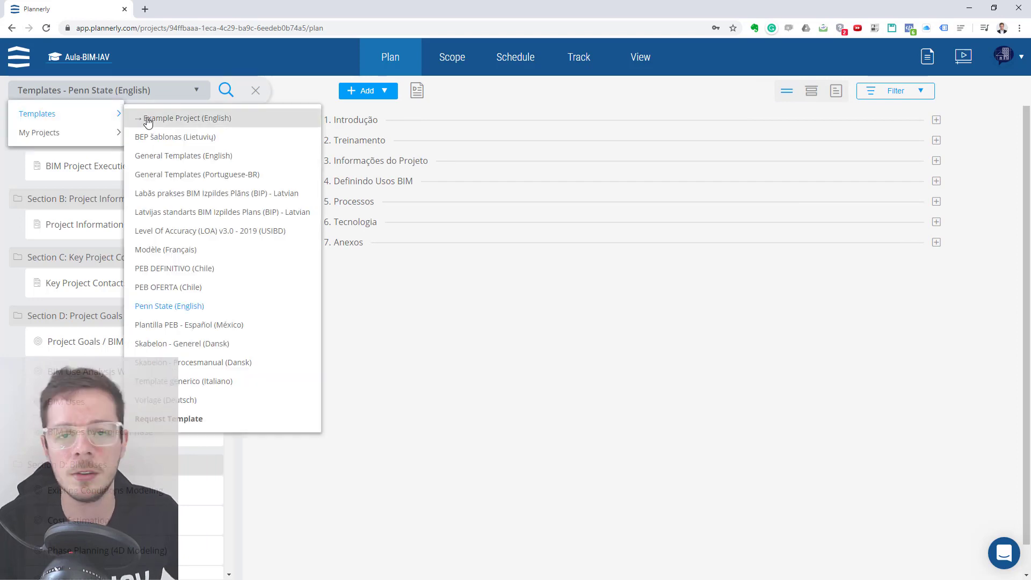
pyautogui.moveTo(94, 134)
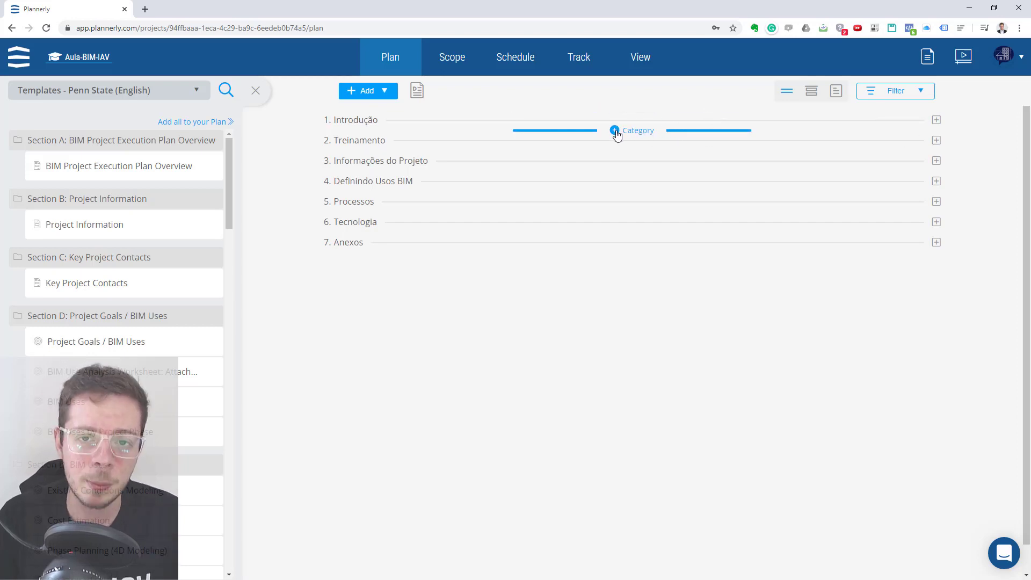
# Expand the Introdução category and set the status of its BIM Bem Sucedido section to In Progress.
pyautogui.click(936, 120)
pyautogui.click(908, 149)
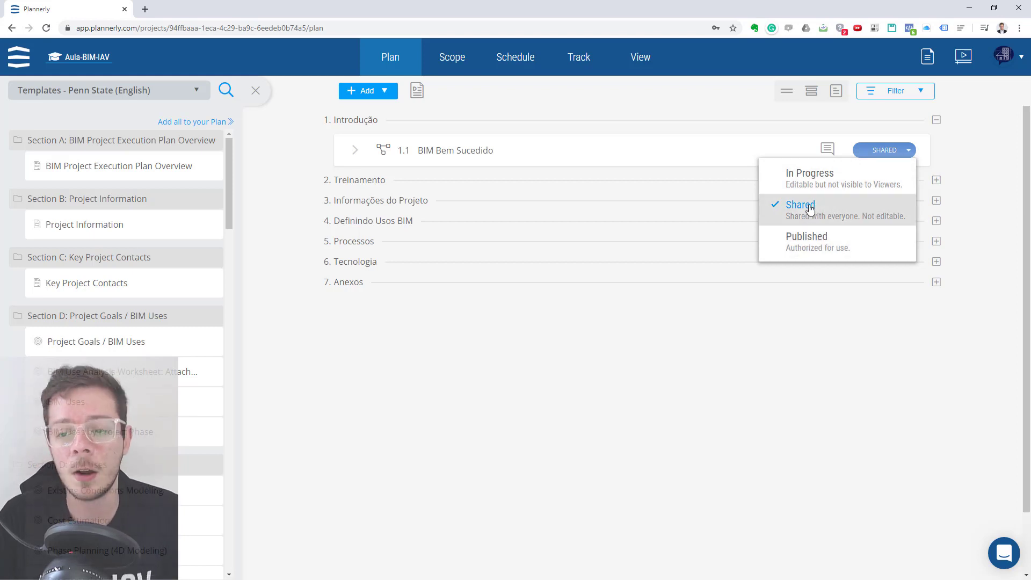
pyautogui.click(811, 176)
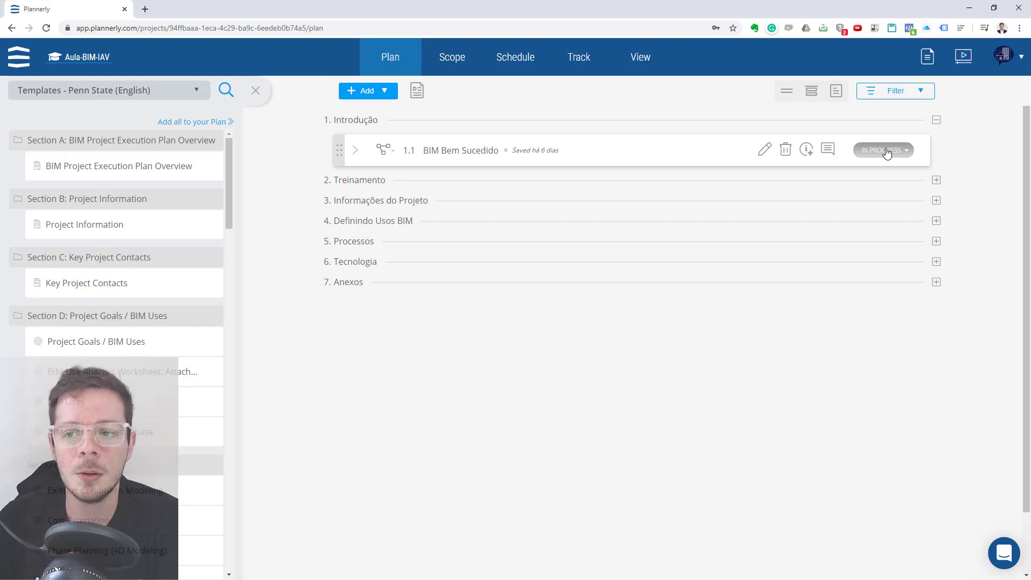
# Filter the plan by Shared status with all section content expanded, and switch the filter to Published.
pyautogui.click(900, 96)
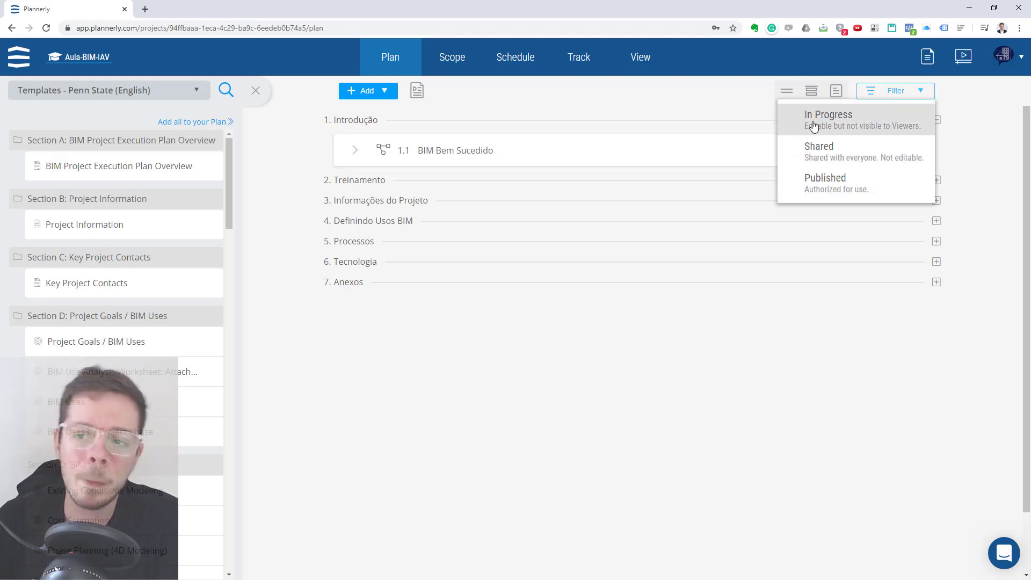
pyautogui.click(822, 151)
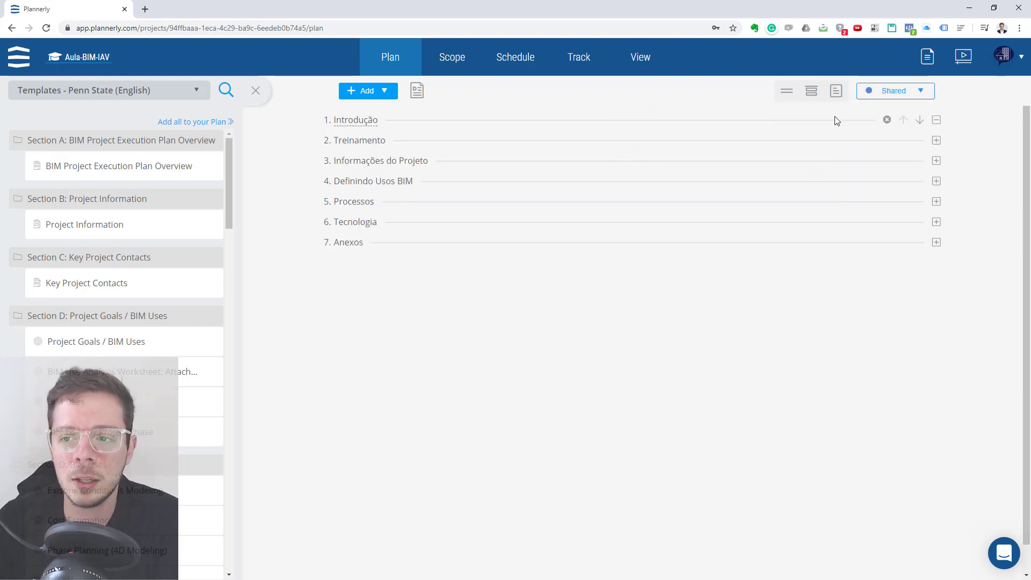
pyautogui.click(836, 91)
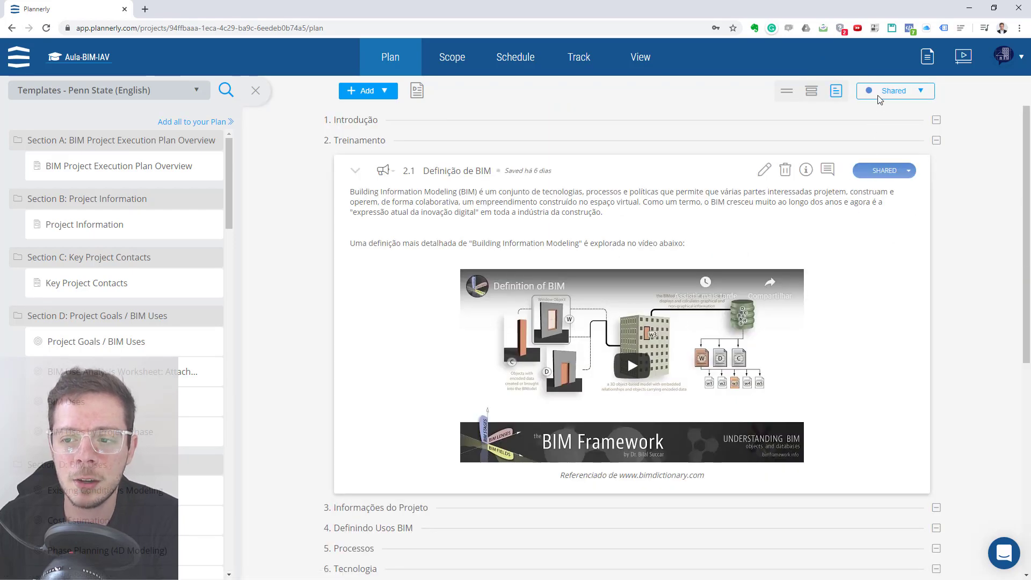
pyautogui.click(881, 95)
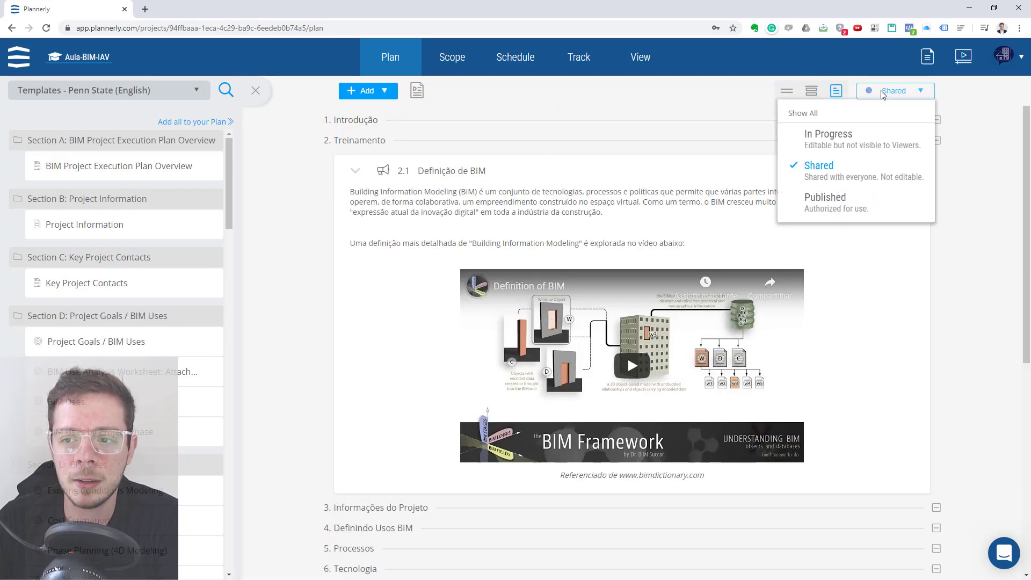
pyautogui.click(857, 203)
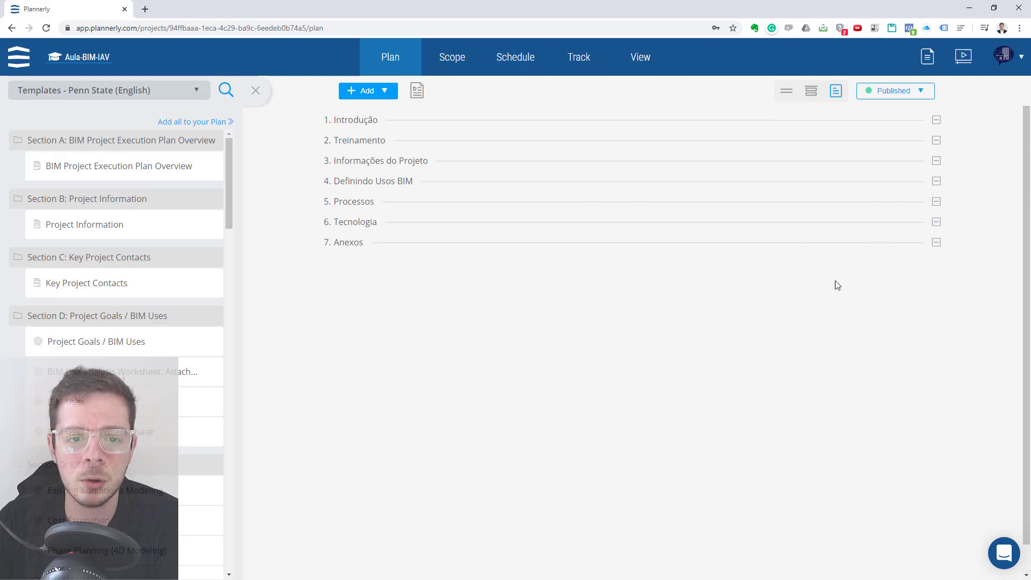
# Filter the plan by In Progress status, look through the matching sections, and collapse all categories.
pyautogui.click(888, 96)
pyautogui.click(877, 140)
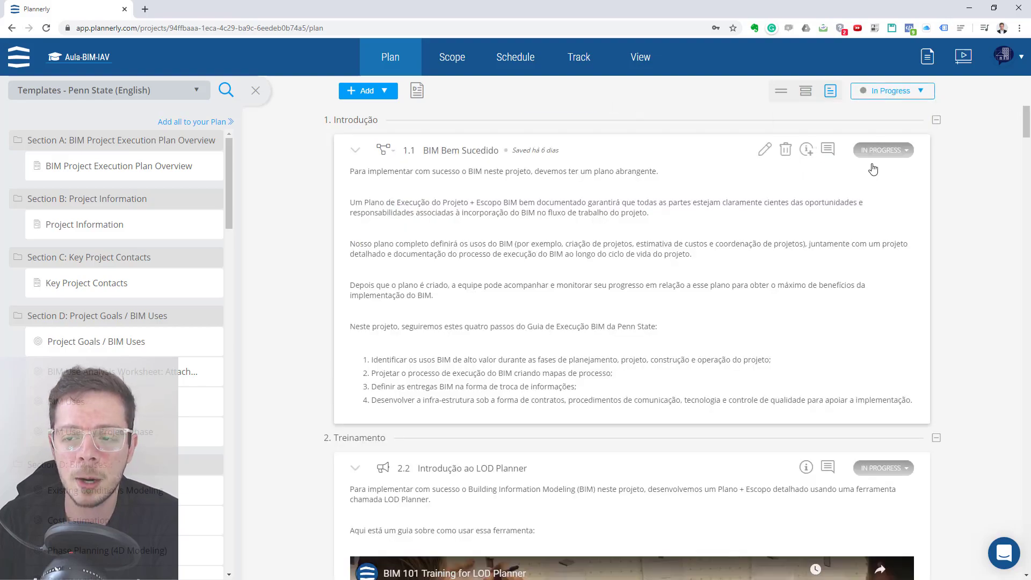
pyautogui.scroll(-15, 870, 211)
pyautogui.scroll(20, 870, 211)
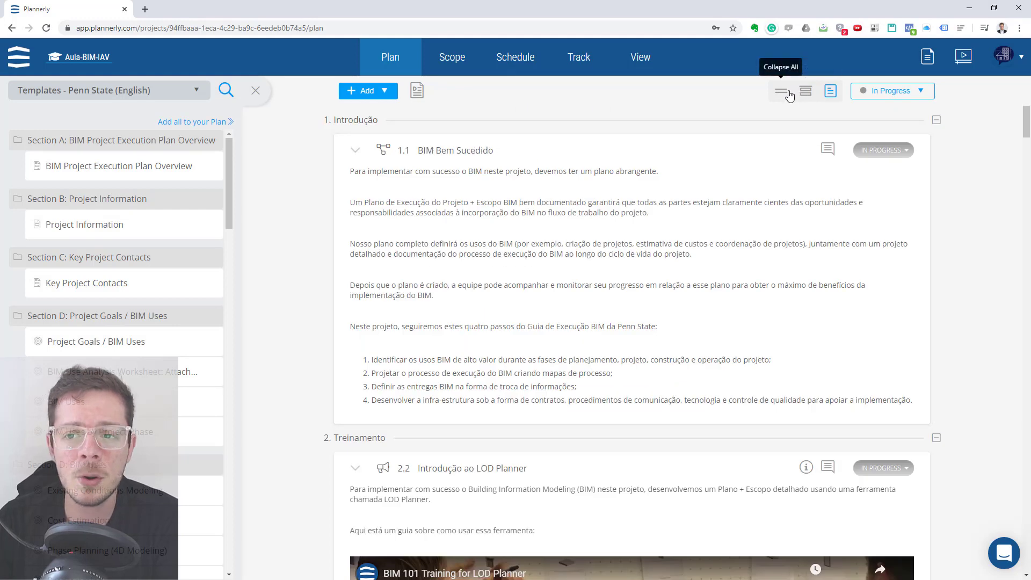
pyautogui.click(789, 94)
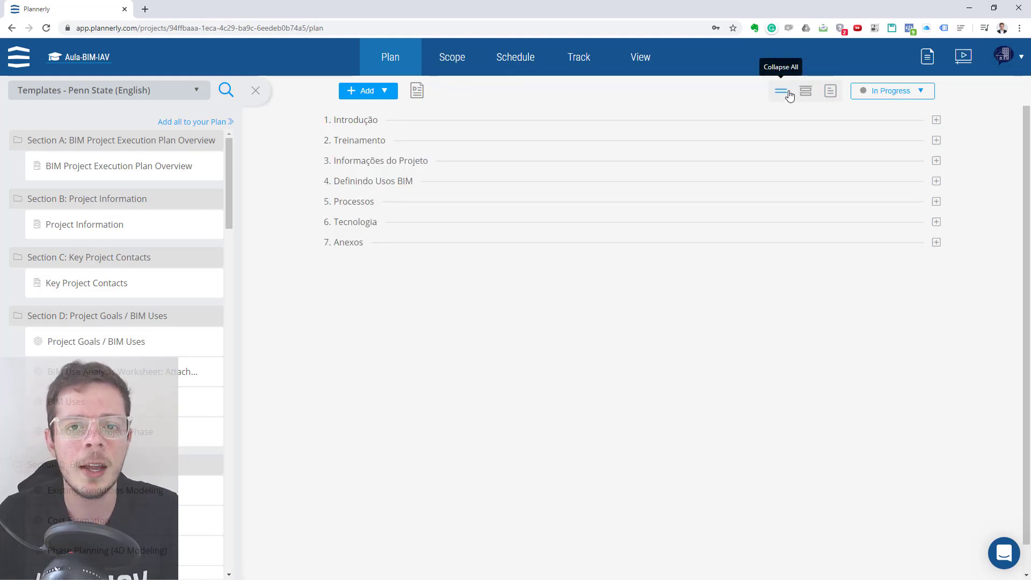
# Close the plan's content library and open the Element Library in the project's Scope module.
pyautogui.click(255, 90)
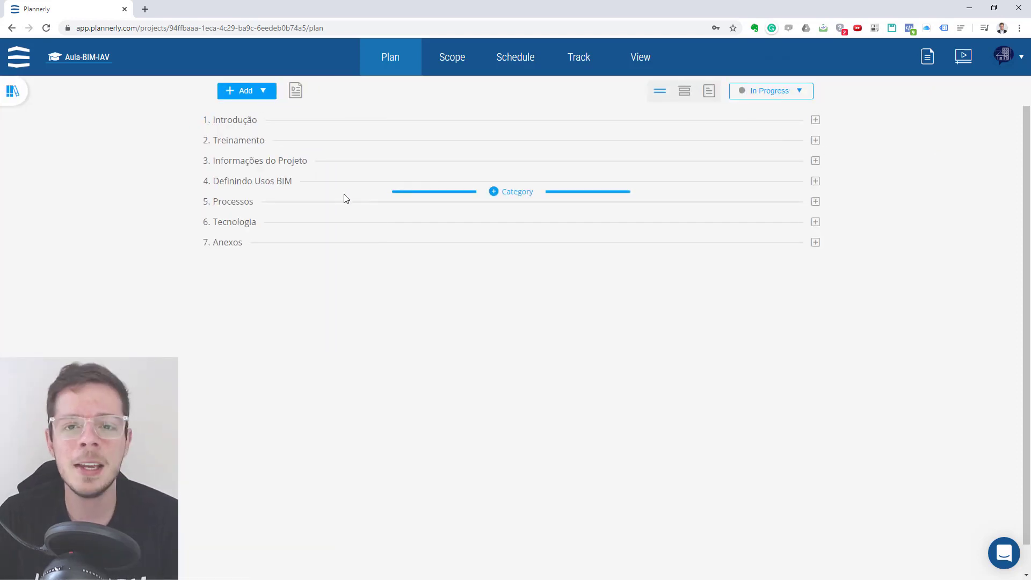
pyautogui.click(439, 65)
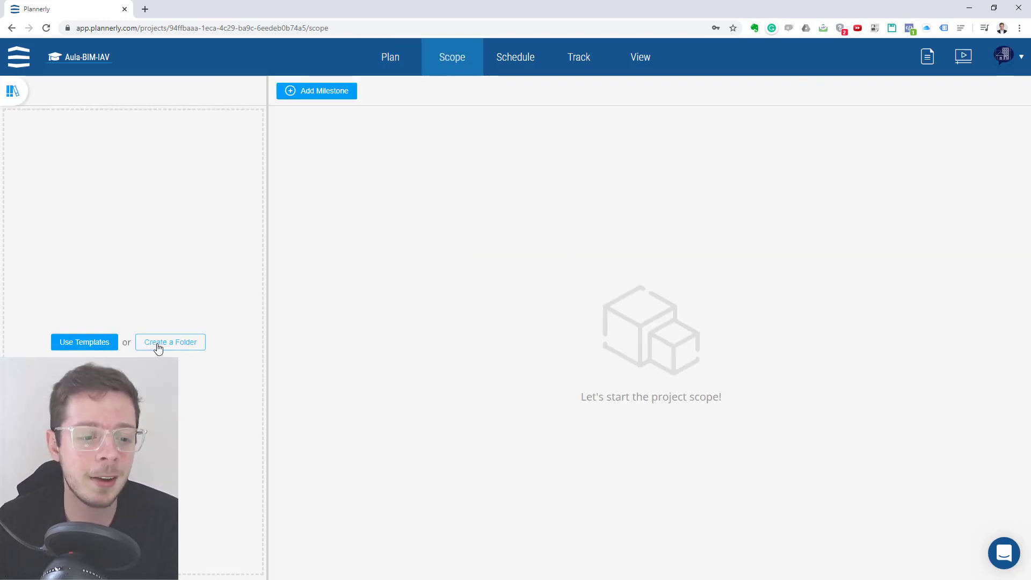
pyautogui.click(15, 94)
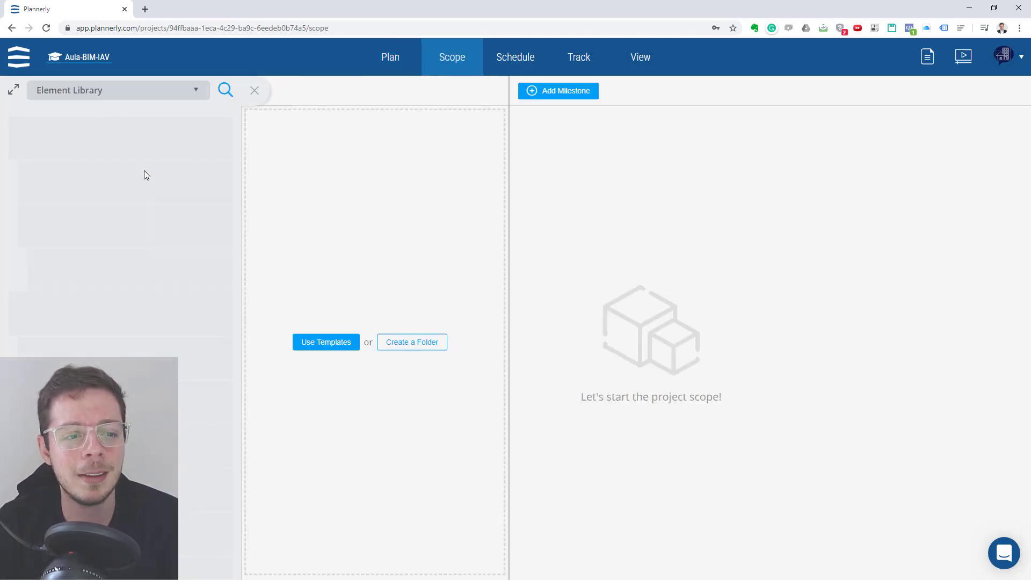